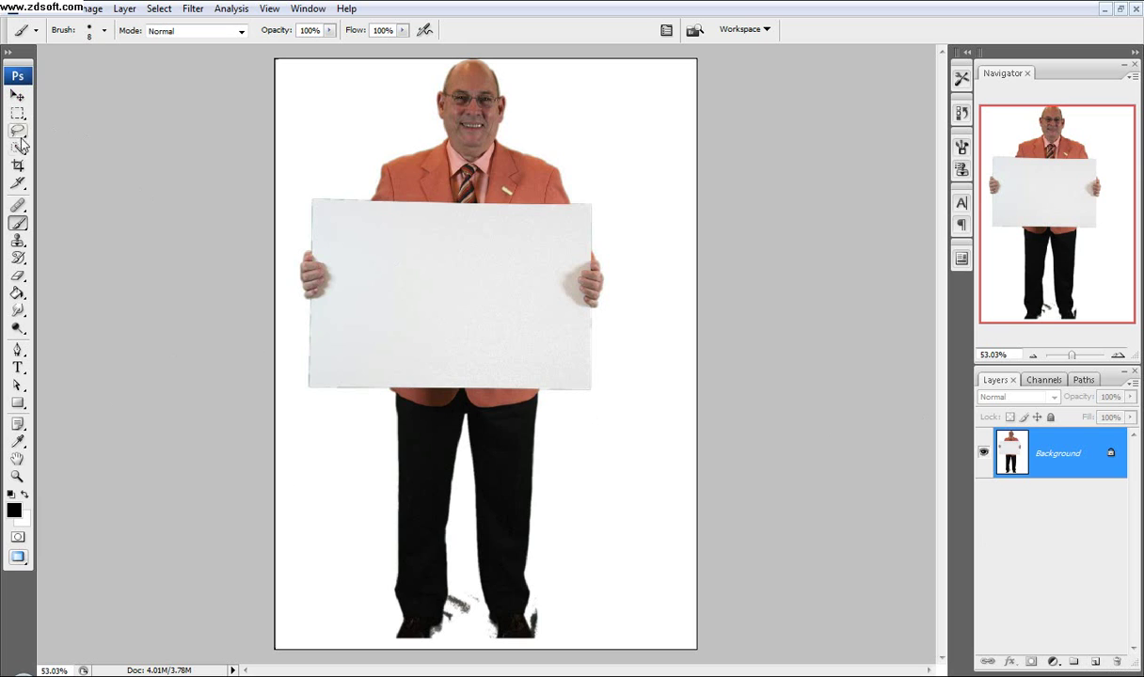
Step: Choose the Quick Selection Tool from the Magic Wand slot in the toolbox
{"action": "left_click_drag", "start_coordinate": [19, 150], "coordinate": [85, 148]}
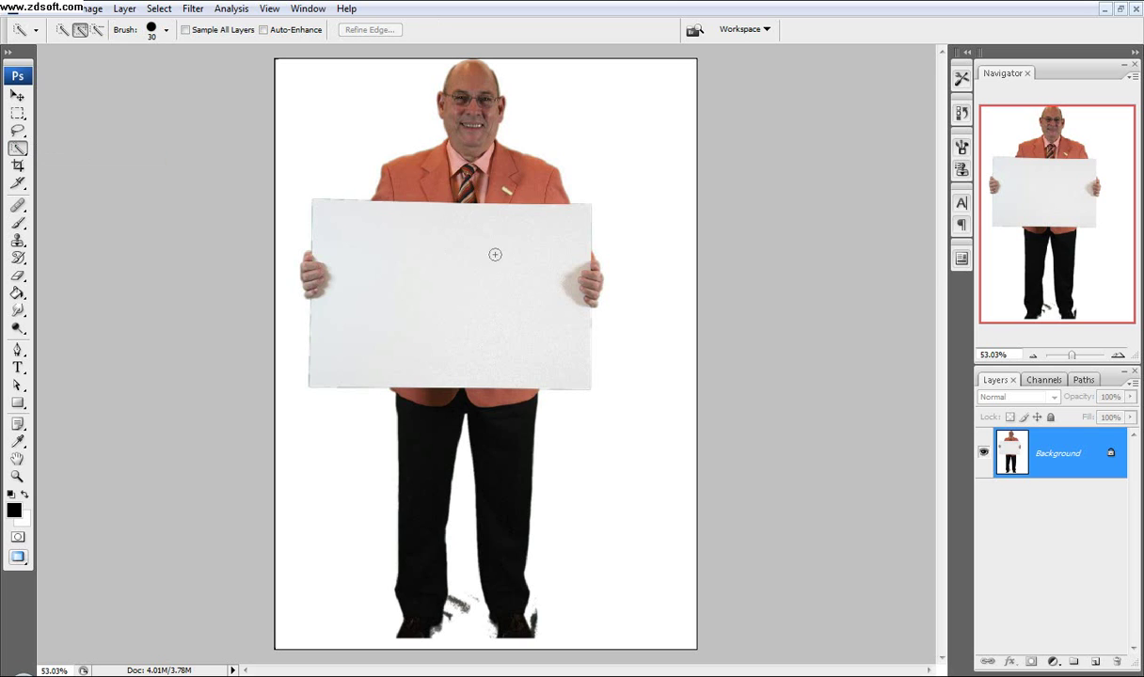
Step: Quick-select the board, head, jacket and both trouser legs, then zoom in
{"action": "mouse_move", "coordinate": [407, 288]}
{"action": "left_mouse_down"}
{"action": "mouse_move", "coordinate": [370, 273]}
{"action": "mouse_move", "coordinate": [465, 172]}
{"action": "mouse_move", "coordinate": [475, 124]}
{"action": "left_mouse_up"}
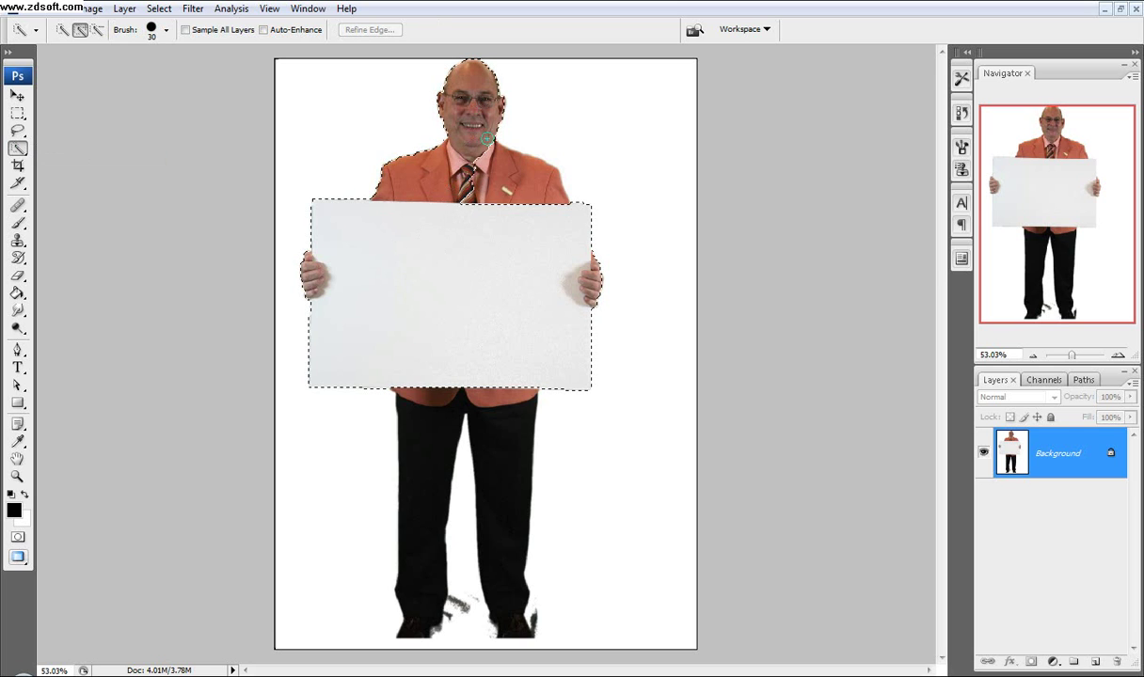
{"action": "left_click_drag", "start_coordinate": [502, 335], "coordinate": [500, 447]}
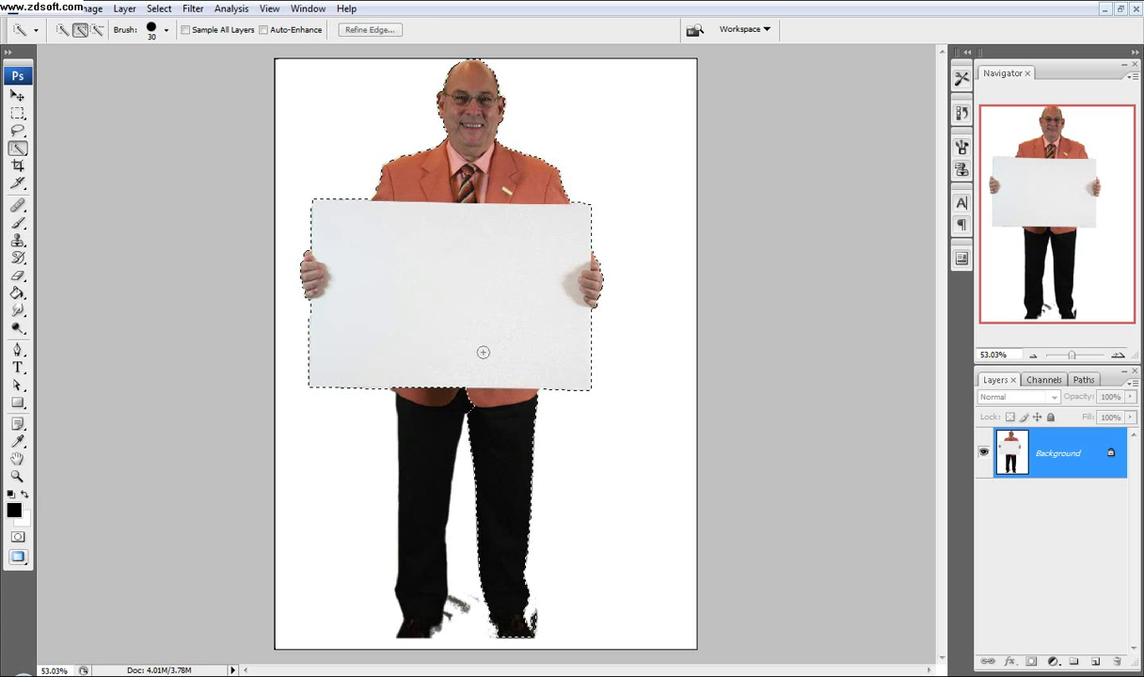
{"action": "left_click_drag", "start_coordinate": [433, 416], "coordinate": [419, 480]}
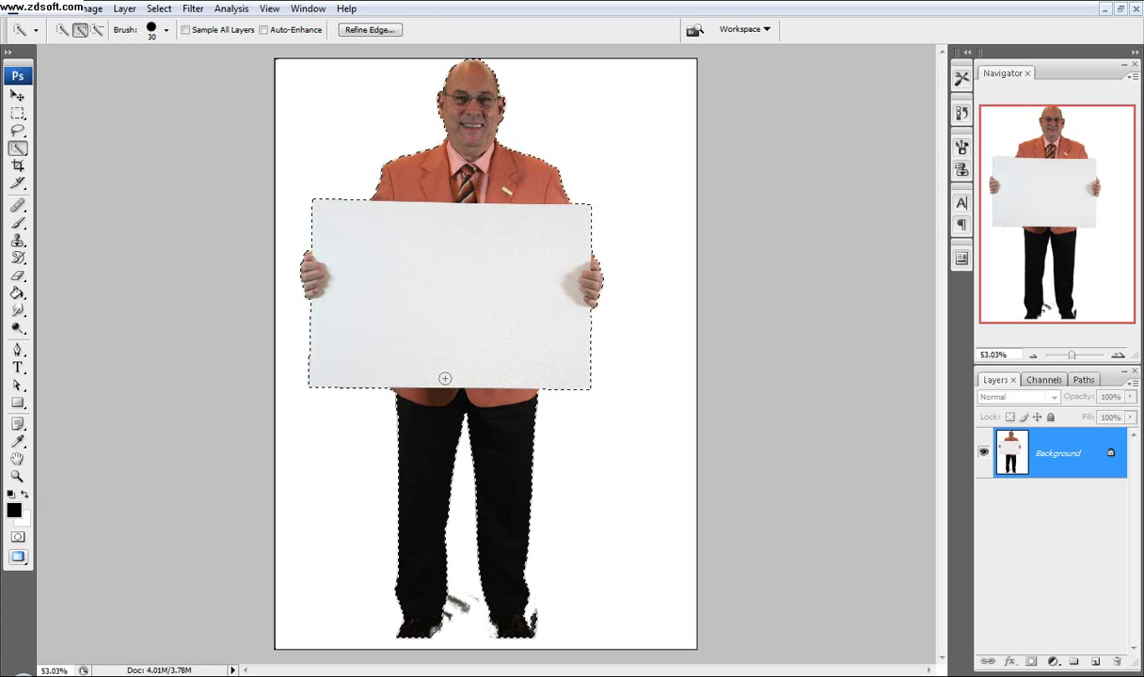
{"action": "scroll", "coordinate": [449, 277], "scroll_direction": "up", "scroll_amount": 3}
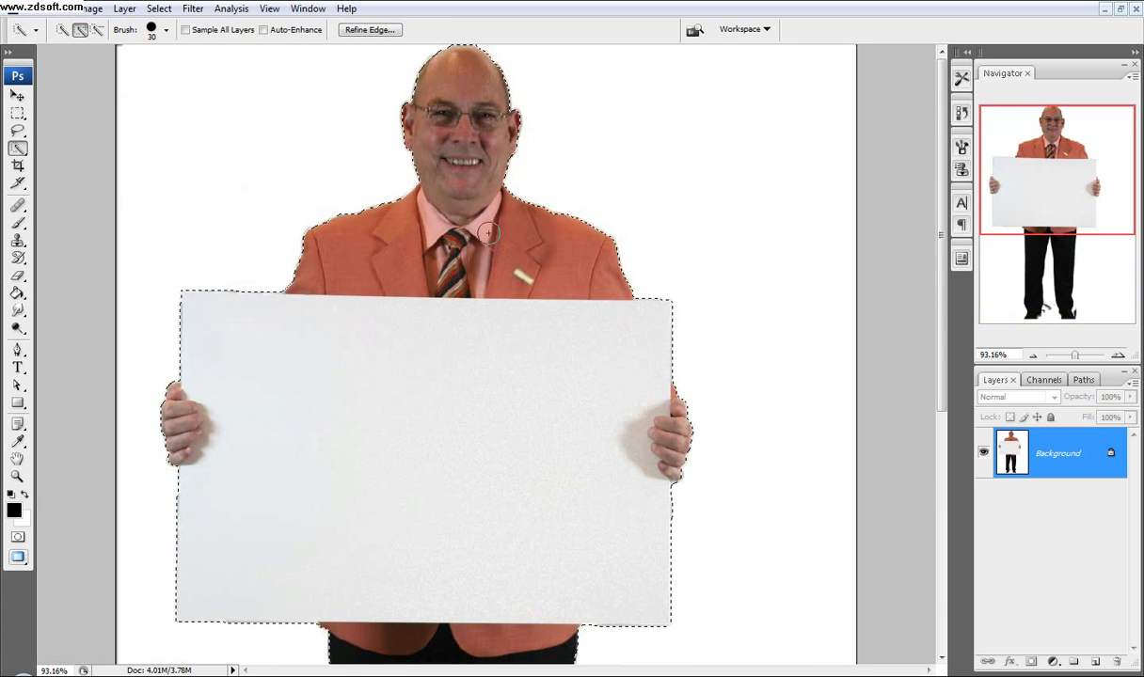
{"action": "scroll", "coordinate": [511, 90], "scroll_direction": "up", "scroll_amount": 10}
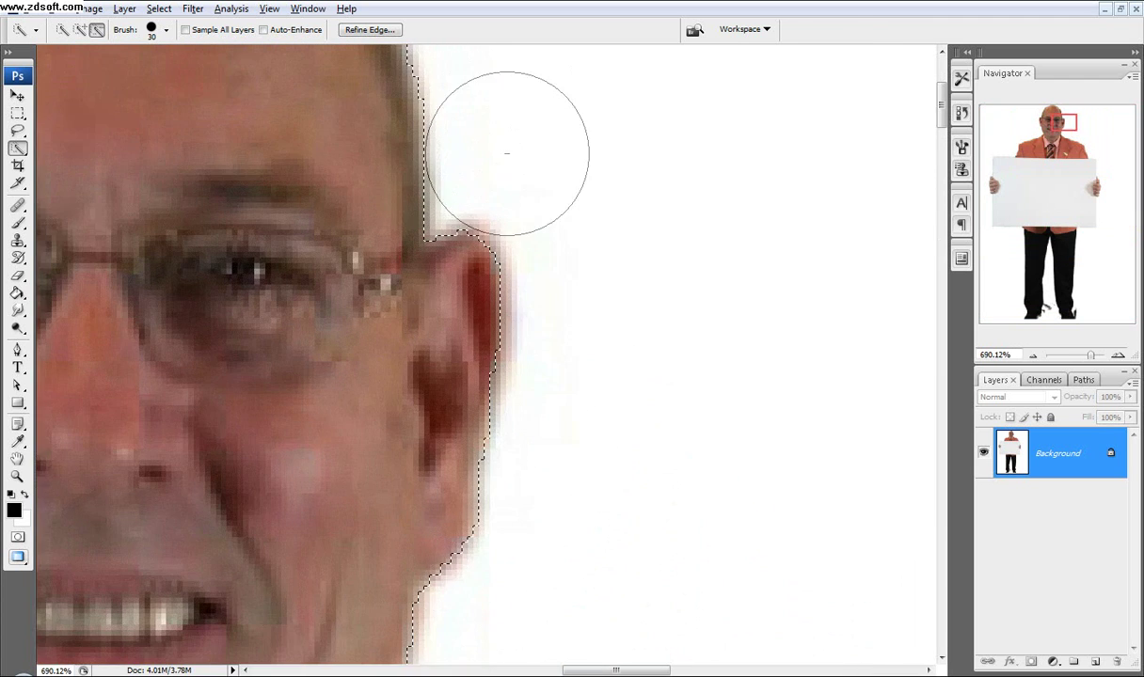
Step: Enter Quick Mask mode and take the Brush with white as the foreground colour
{"action": "left_click", "coordinate": [18, 539]}
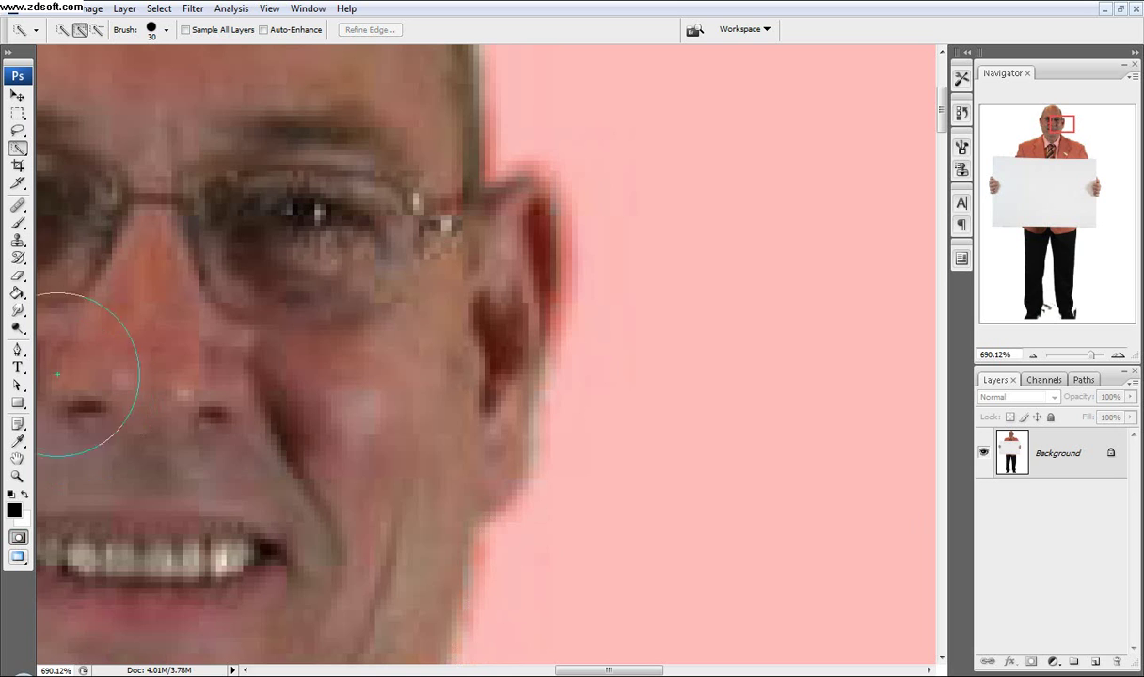
{"action": "left_click", "coordinate": [18, 223]}
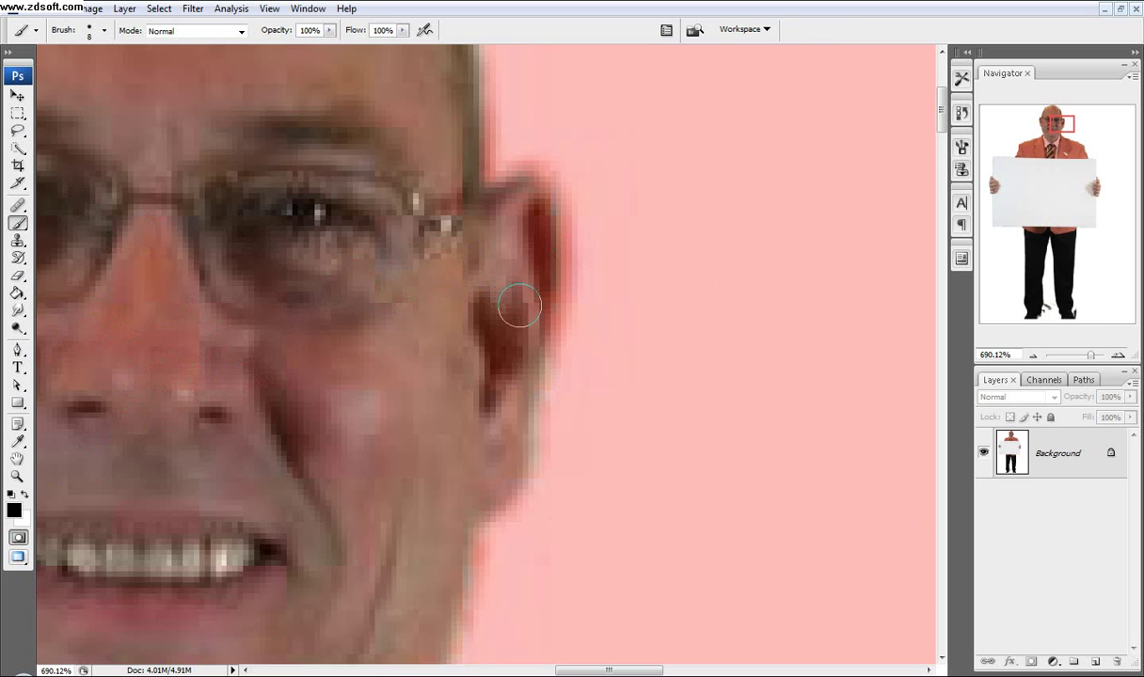
{"action": "key", "text": "x"}
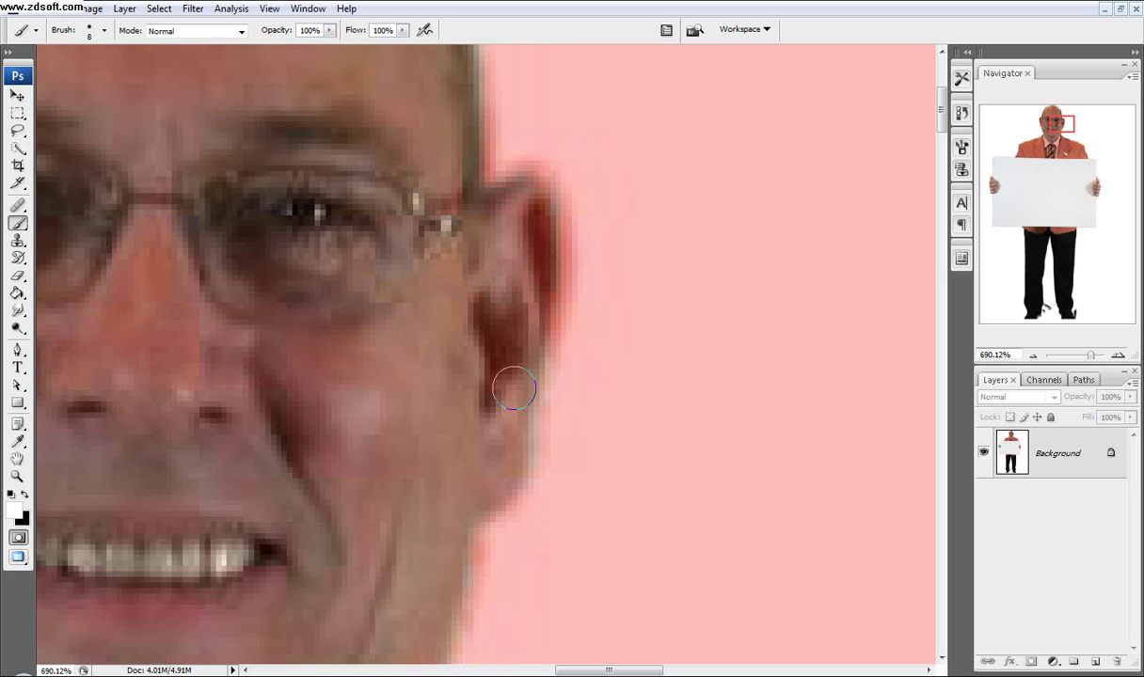
Step: Paint the right and left ear edges and the head outline into the selection
{"action": "mouse_move", "coordinate": [532, 335]}
{"action": "left_mouse_down"}
{"action": "mouse_move", "coordinate": [554, 304]}
{"action": "mouse_move", "coordinate": [553, 267]}
{"action": "mouse_move", "coordinate": [546, 230]}
{"action": "mouse_move", "coordinate": [513, 191]}
{"action": "left_mouse_up"}
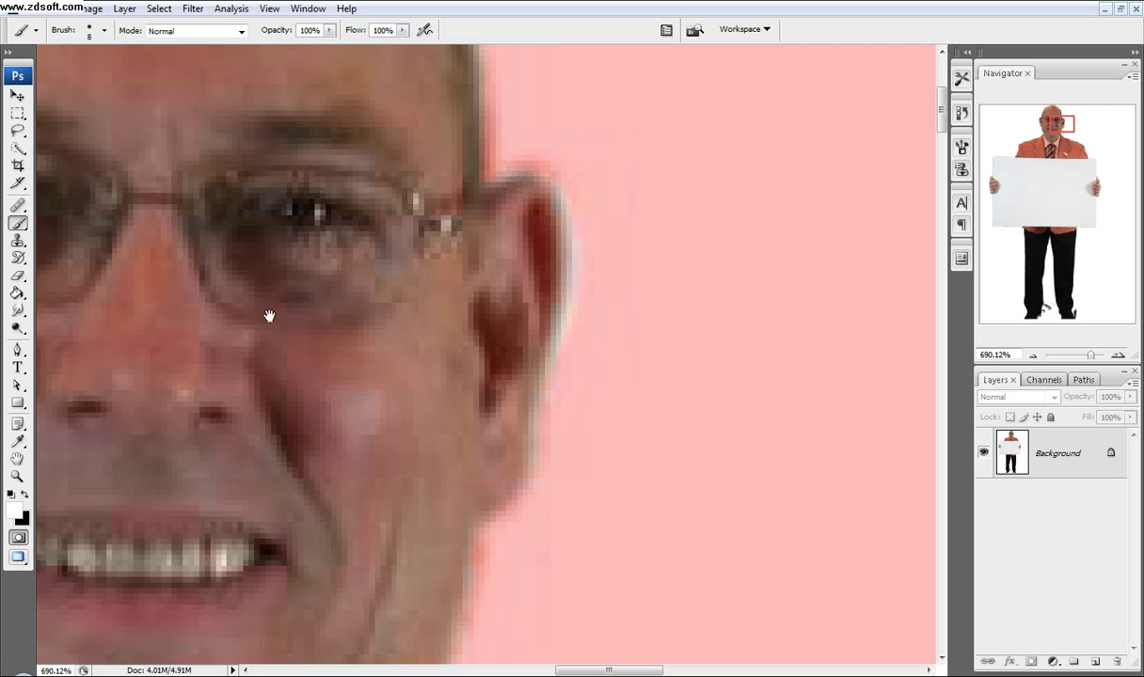
{"action": "left_click_drag", "start_coordinate": [269, 316], "coordinate": [818, 273]}
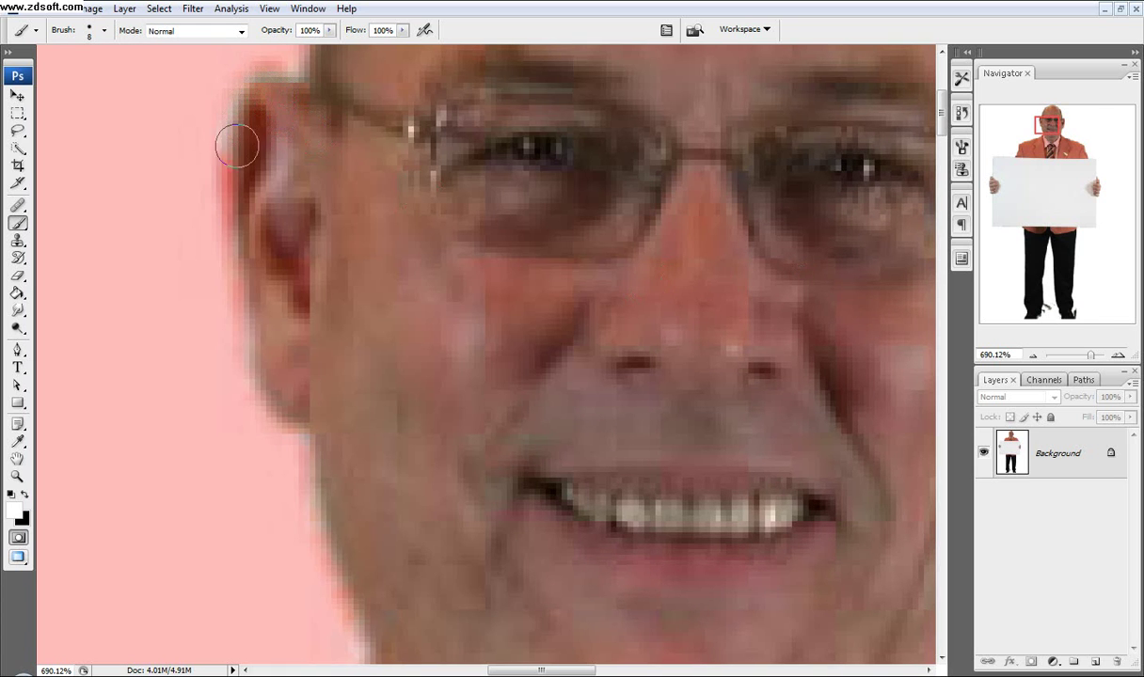
{"action": "left_click_drag", "start_coordinate": [236, 145], "coordinate": [249, 291]}
{"action": "left_click_drag", "start_coordinate": [629, 165], "coordinate": [564, 527]}
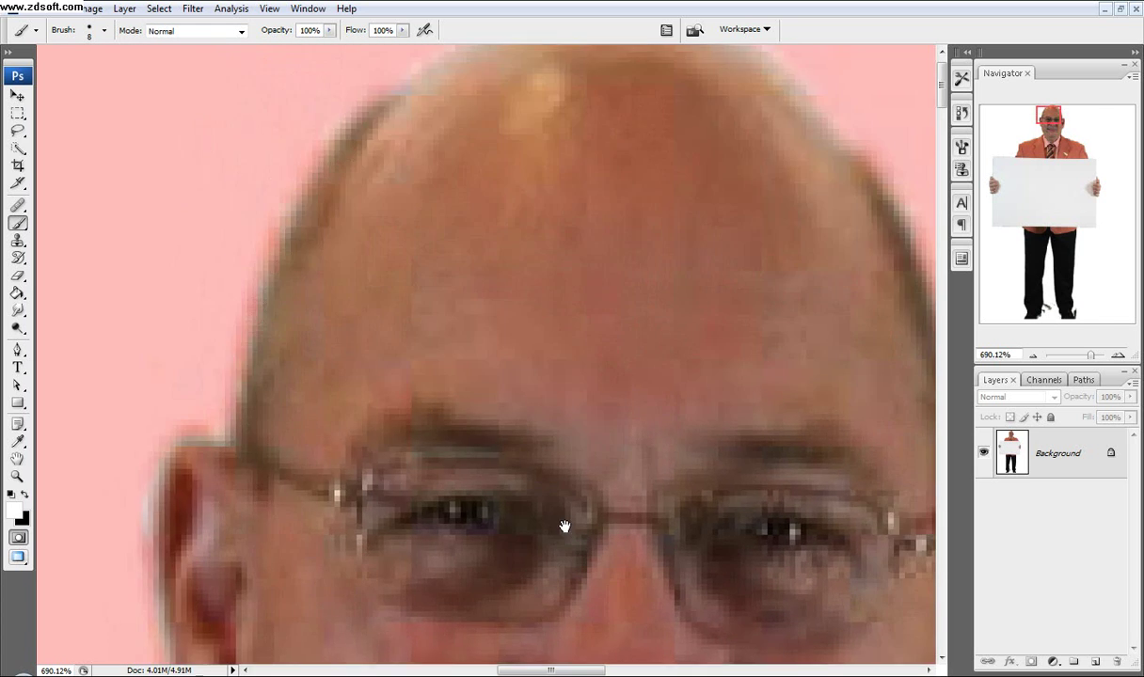
{"action": "scroll", "coordinate": [564, 526], "scroll_direction": "down", "scroll_amount": 5}
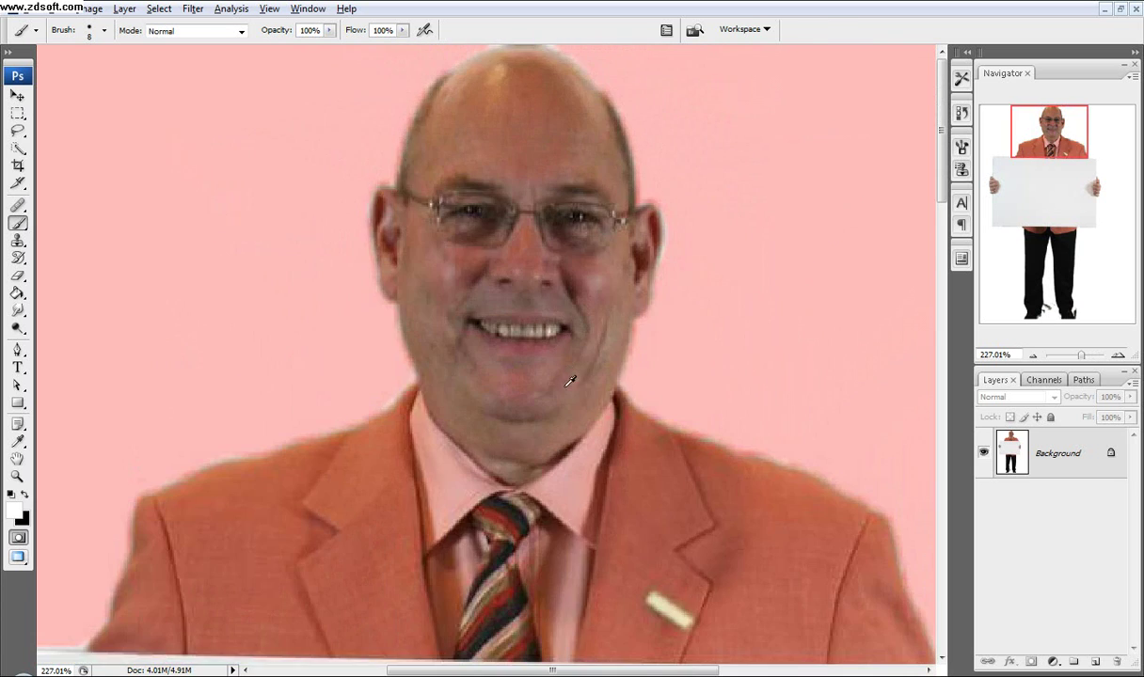
{"action": "scroll", "coordinate": [570, 381], "scroll_direction": "down", "scroll_amount": 12}
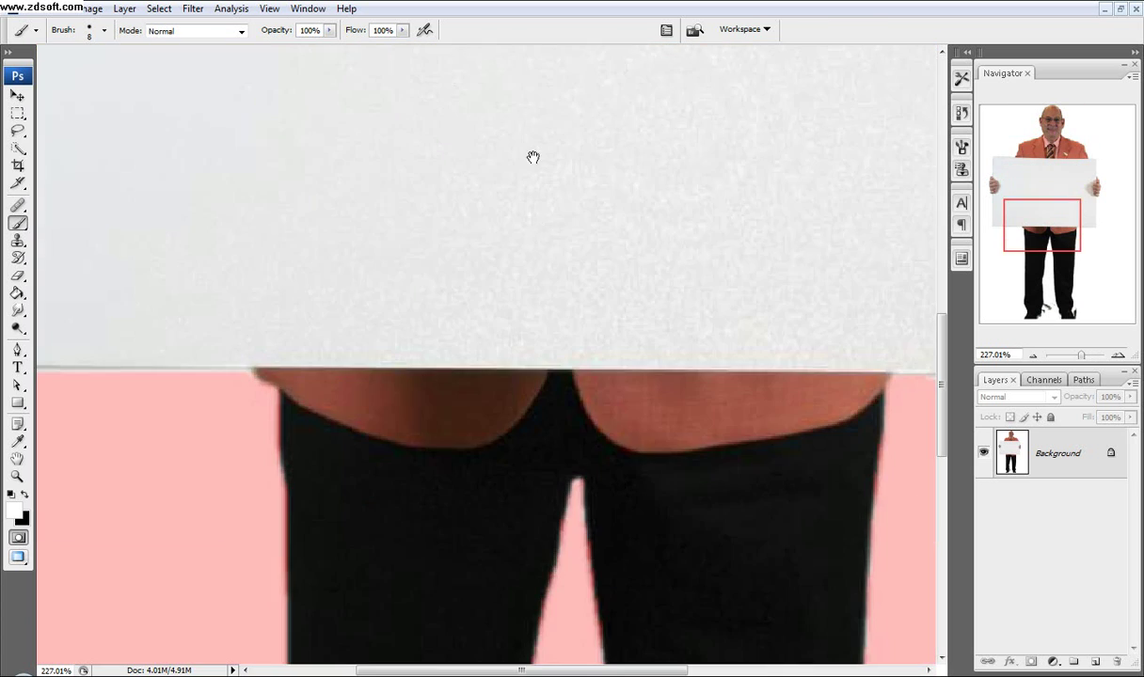
Step: Zoom to the shoes, switch to black, and mask out the stray edge along the left shoe
{"action": "scroll", "coordinate": [532, 157], "scroll_direction": "down", "scroll_amount": 10}
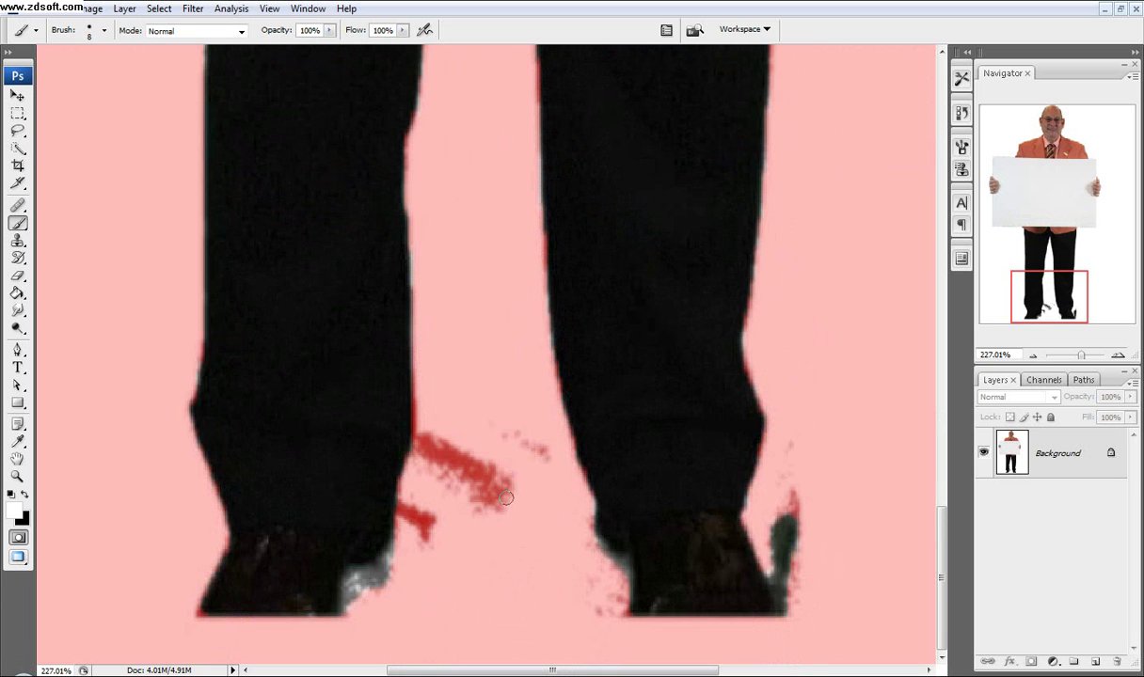
{"action": "scroll", "coordinate": [402, 543], "scroll_direction": "up", "scroll_amount": 5}
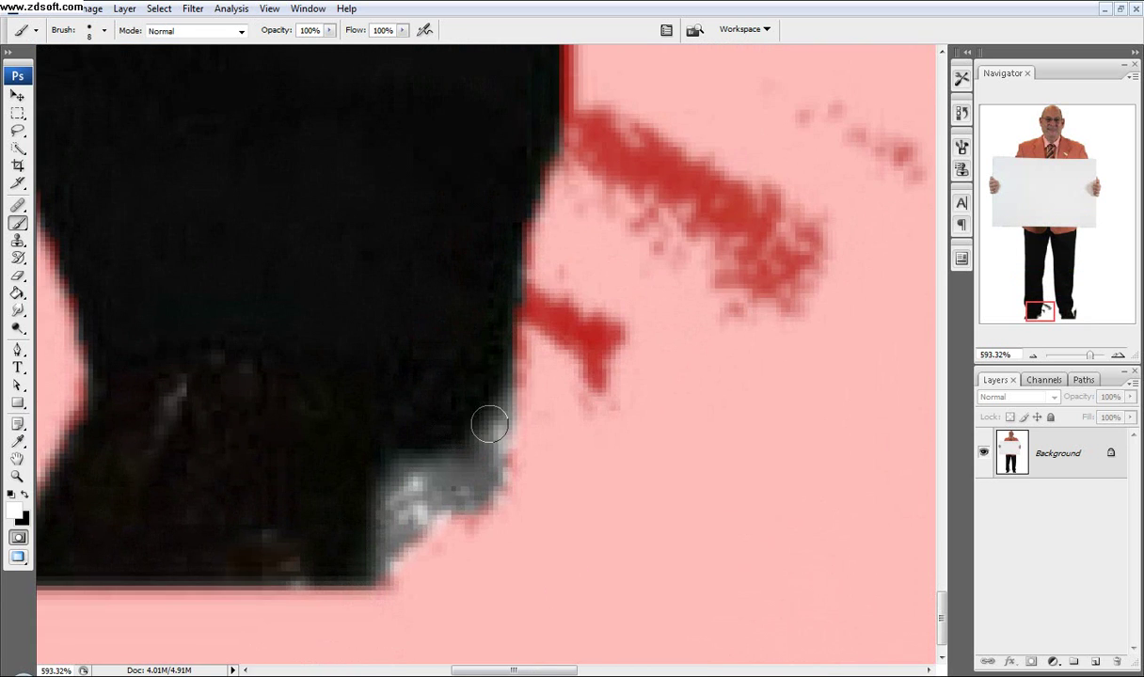
{"action": "left_click", "coordinate": [520, 406]}
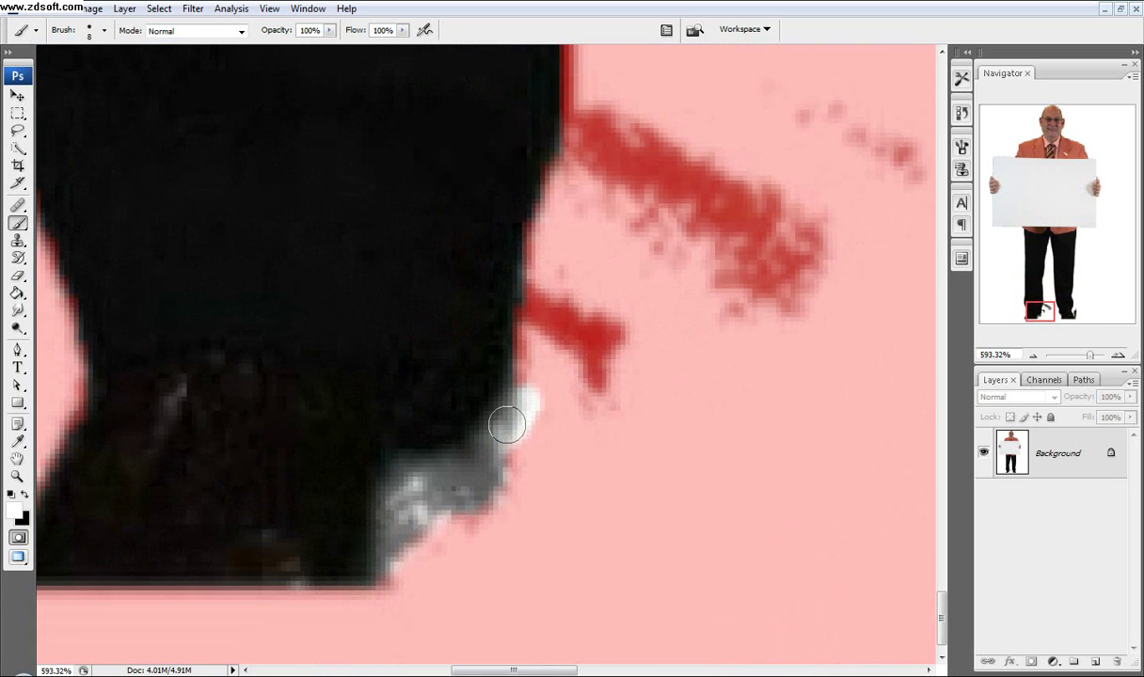
{"action": "key", "text": "x"}
{"action": "mouse_move", "coordinate": [508, 426]}
{"action": "left_mouse_down"}
{"action": "mouse_move", "coordinate": [532, 390]}
{"action": "mouse_move", "coordinate": [455, 465]}
{"action": "mouse_move", "coordinate": [400, 463]}
{"action": "mouse_move", "coordinate": [384, 478]}
{"action": "mouse_move", "coordinate": [387, 557]}
{"action": "mouse_move", "coordinate": [493, 473]}
{"action": "mouse_move", "coordinate": [478, 511]}
{"action": "left_mouse_up"}
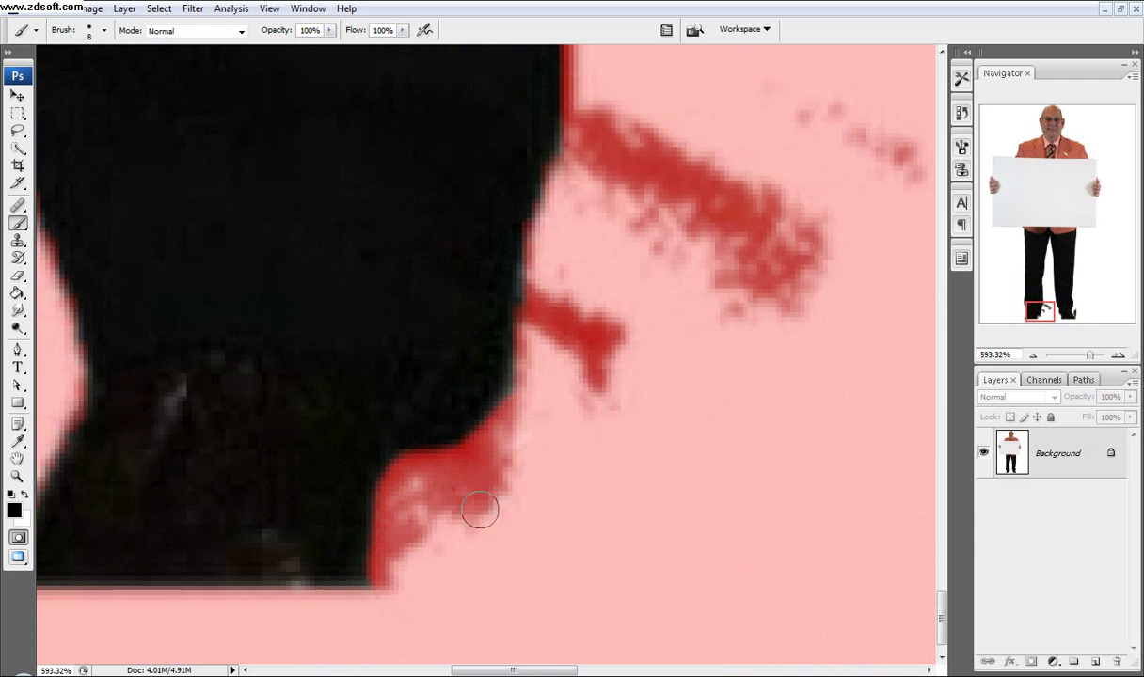
Step: Mask out the dark areas beside the right shoe and along its edges, then zoom out
{"action": "scroll", "coordinate": [528, 387], "scroll_direction": "right", "scroll_amount": 10}
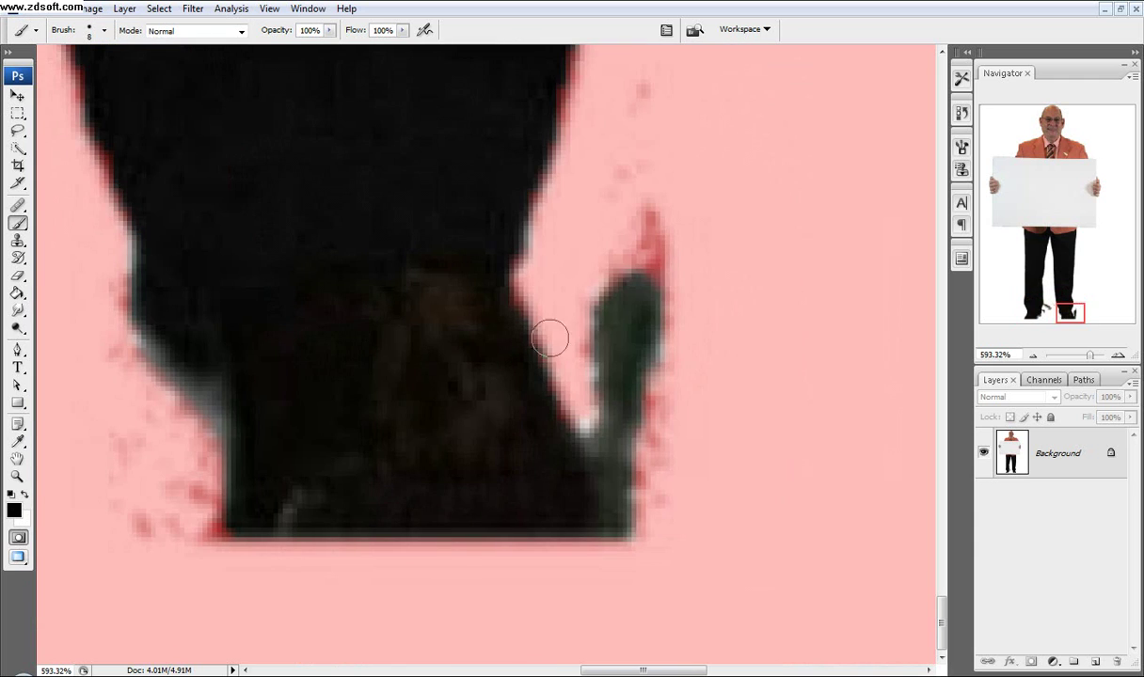
{"action": "mouse_move", "coordinate": [650, 262]}
{"action": "left_mouse_down"}
{"action": "mouse_move", "coordinate": [638, 288]}
{"action": "mouse_move", "coordinate": [678, 354]}
{"action": "mouse_move", "coordinate": [634, 344]}
{"action": "mouse_move", "coordinate": [624, 367]}
{"action": "mouse_move", "coordinate": [597, 334]}
{"action": "mouse_move", "coordinate": [604, 423]}
{"action": "mouse_move", "coordinate": [590, 405]}
{"action": "mouse_move", "coordinate": [637, 518]}
{"action": "mouse_move", "coordinate": [631, 409]}
{"action": "mouse_move", "coordinate": [651, 317]}
{"action": "mouse_move", "coordinate": [655, 395]}
{"action": "left_mouse_up"}
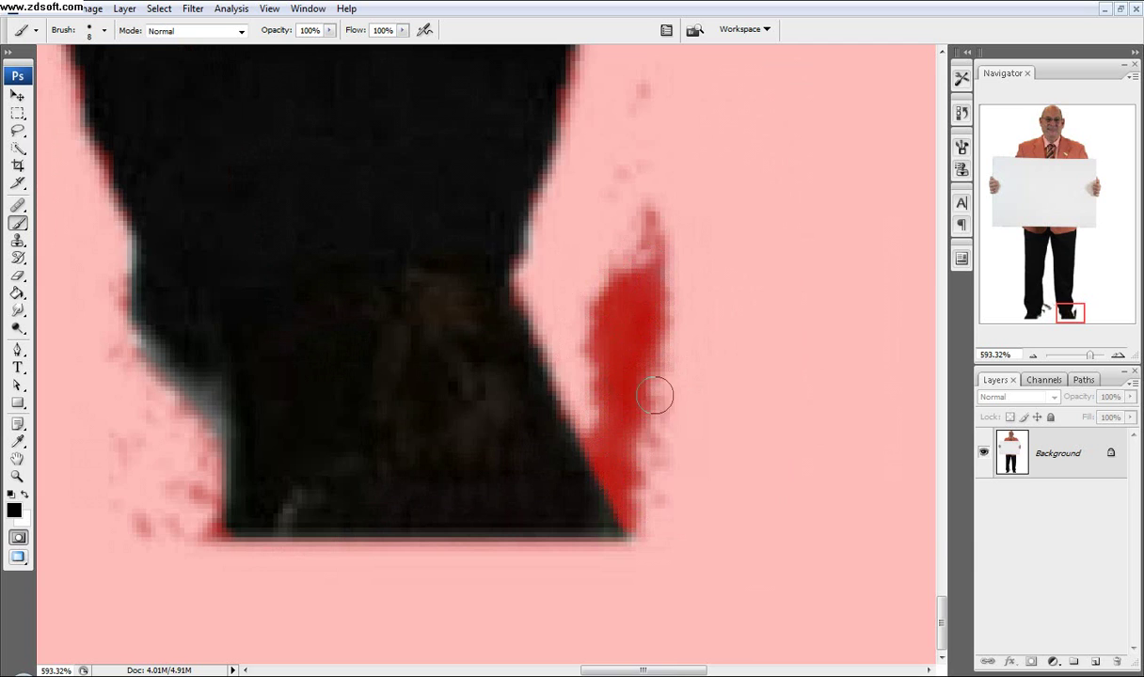
{"action": "left_click_drag", "start_coordinate": [630, 498], "coordinate": [633, 547]}
{"action": "mouse_move", "coordinate": [194, 452]}
{"action": "left_mouse_down"}
{"action": "mouse_move", "coordinate": [205, 414]}
{"action": "mouse_move", "coordinate": [137, 359]}
{"action": "mouse_move", "coordinate": [107, 272]}
{"action": "mouse_move", "coordinate": [105, 218]}
{"action": "left_mouse_up"}
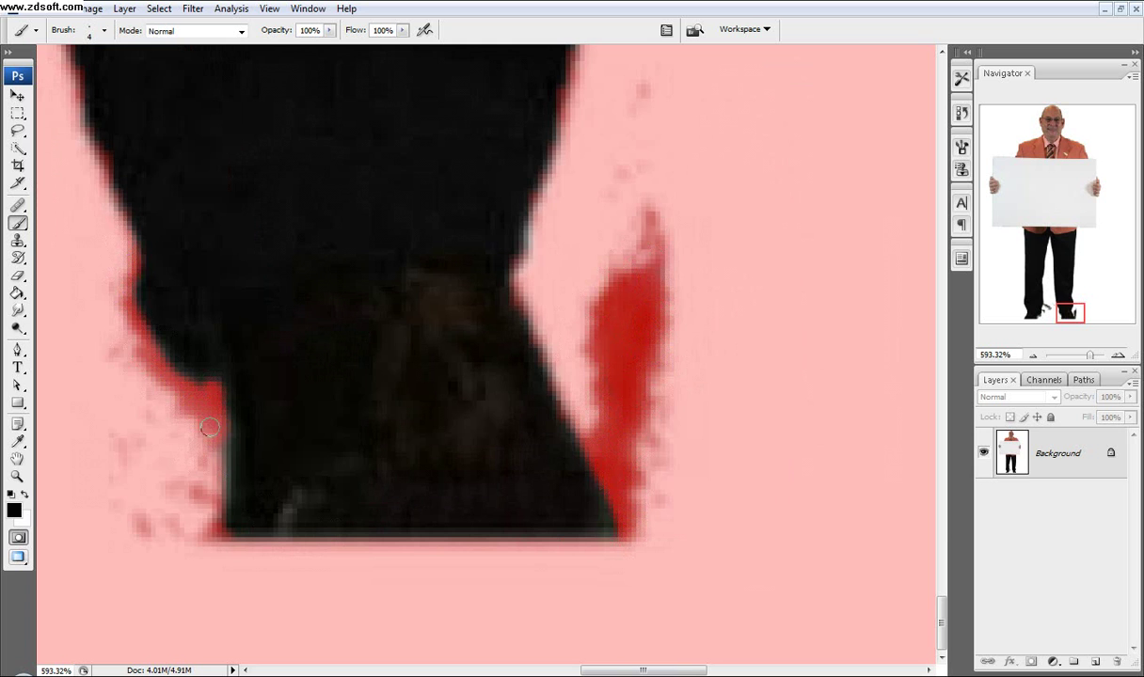
{"action": "scroll", "coordinate": [204, 459], "scroll_direction": "down", "scroll_amount": 10}
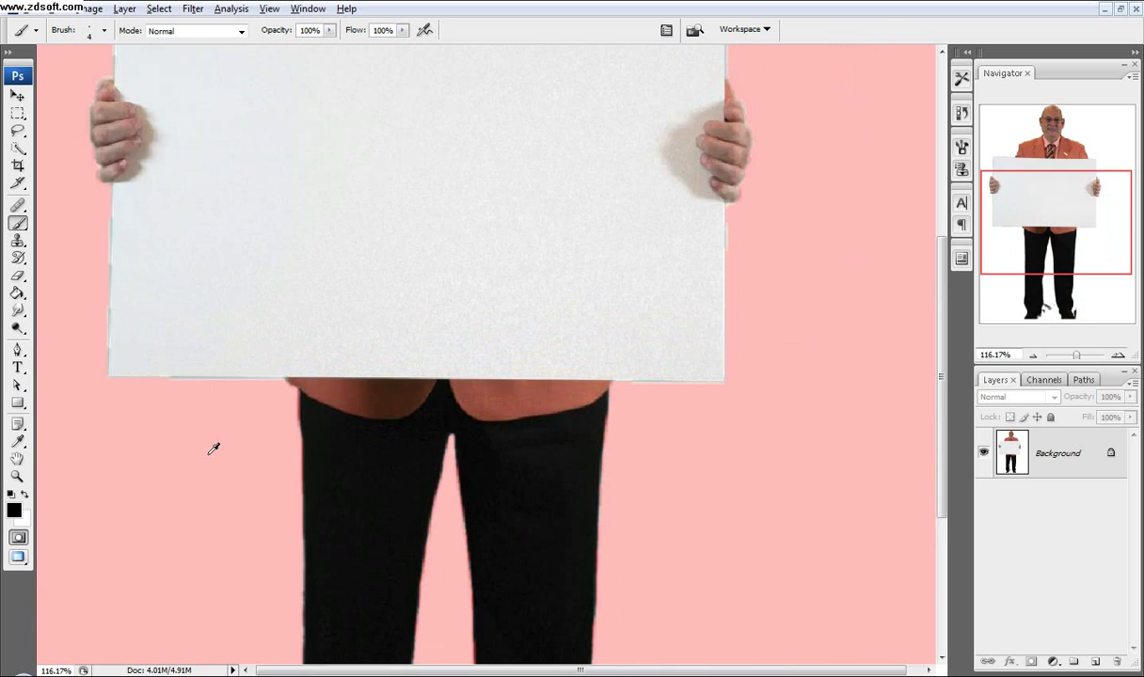
{"action": "scroll", "coordinate": [213, 449], "scroll_direction": "down", "scroll_amount": 1}
{"action": "scroll", "coordinate": [213, 449], "scroll_direction": "down", "scroll_amount": 1}
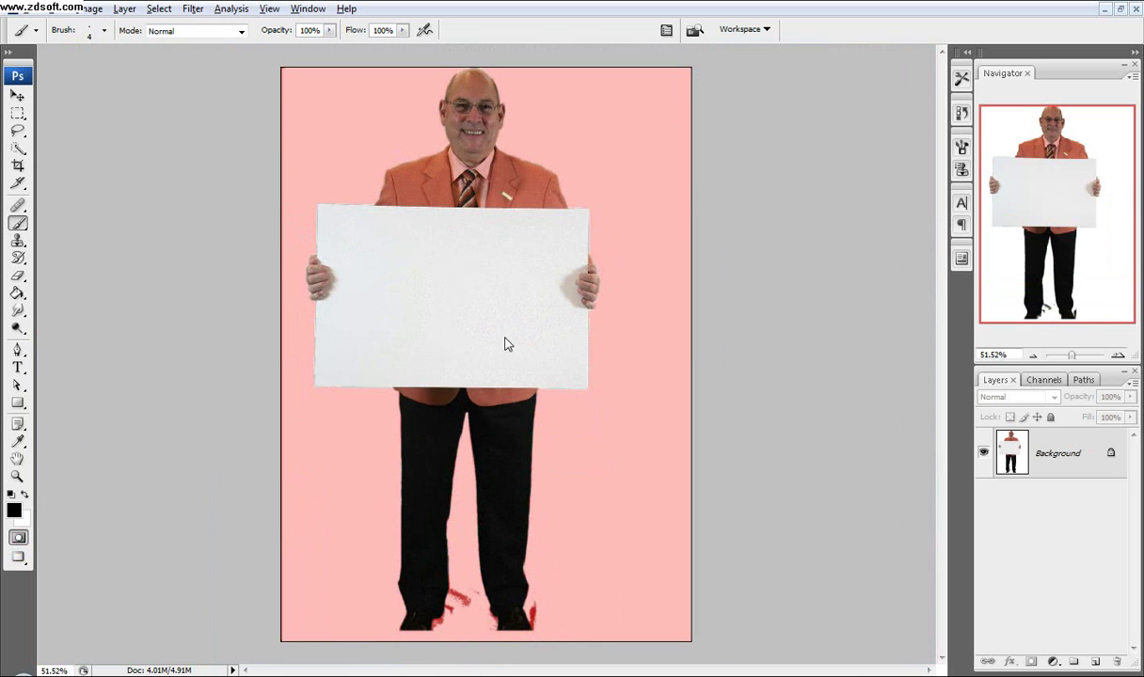
Step: Leave Quick Mask to restore the selection and float the windows, restoring city-street.jpg
{"action": "key", "text": "q"}
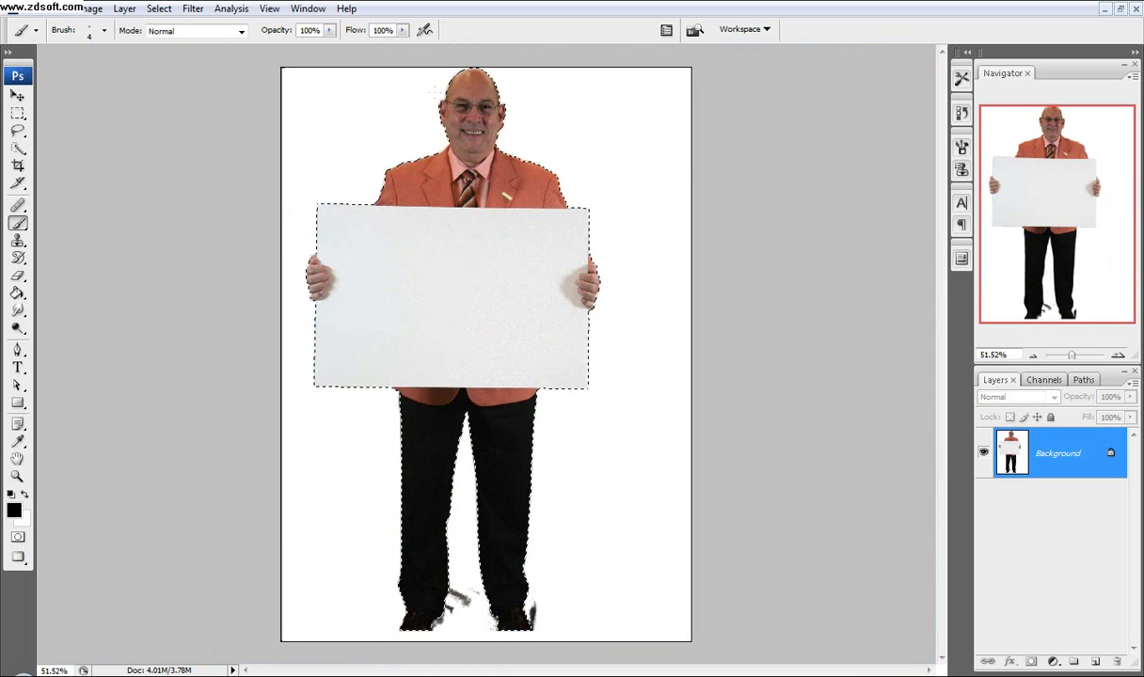
{"action": "left_click", "coordinate": [17, 556]}
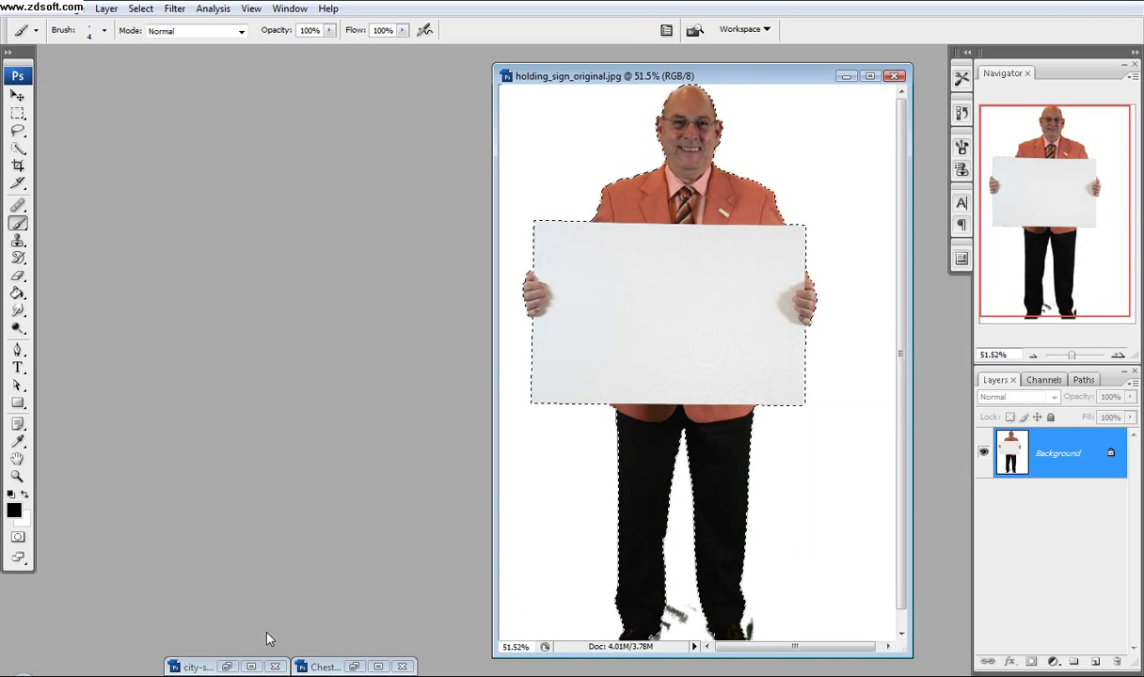
{"action": "left_click", "coordinate": [250, 667]}
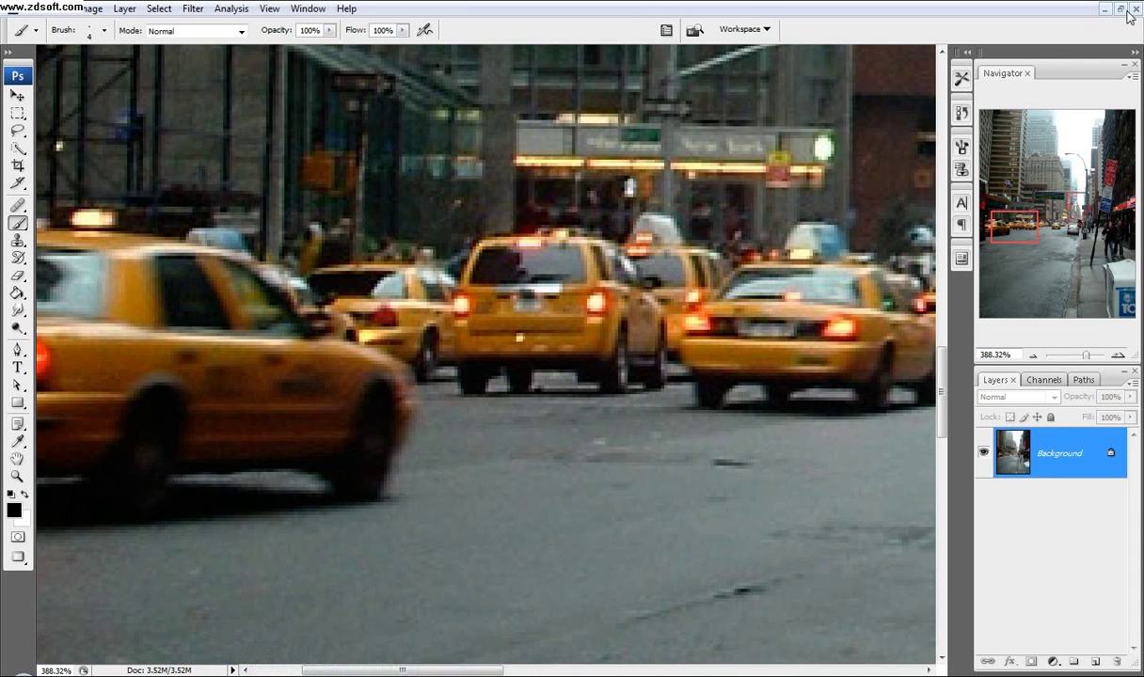
{"action": "scroll", "coordinate": [267, 350], "scroll_direction": "down", "scroll_amount": 6}
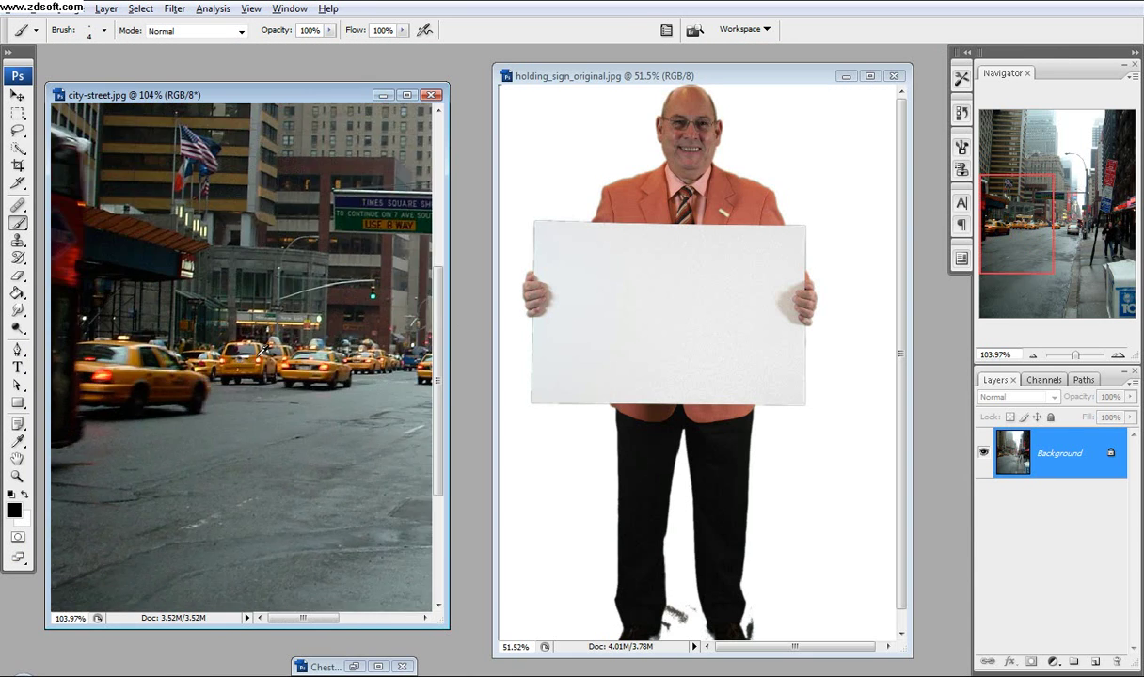
{"action": "scroll", "coordinate": [267, 350], "scroll_direction": "down", "scroll_amount": 2}
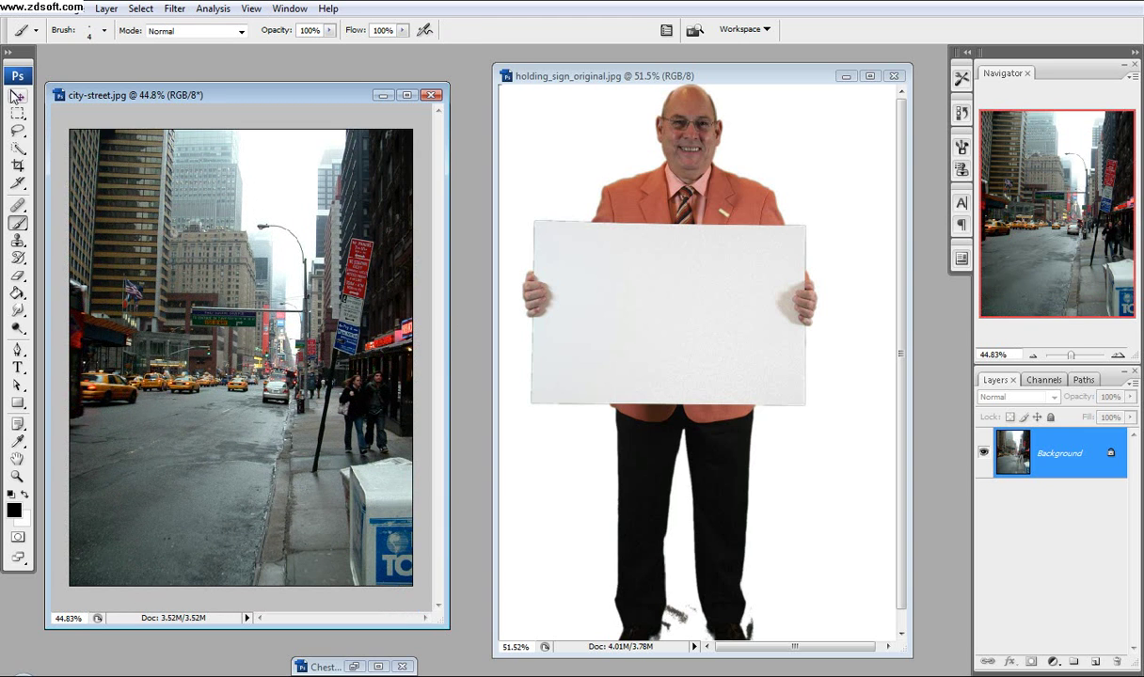
Step: Drag the selected man into city-street, accept the profile conversion, minimize holding_sign and maximize city-street
{"action": "left_click", "coordinate": [17, 96]}
{"action": "left_click", "coordinate": [682, 307]}
{"action": "left_click_drag", "start_coordinate": [678, 301], "coordinate": [273, 336]}
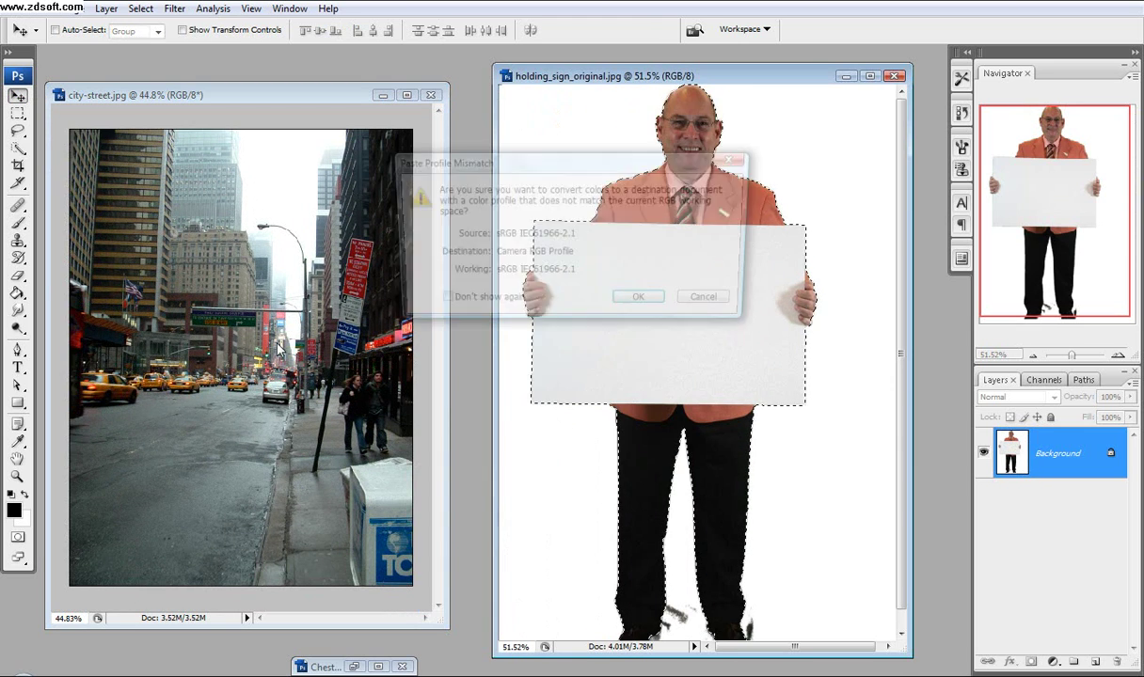
{"action": "left_click", "coordinate": [644, 303]}
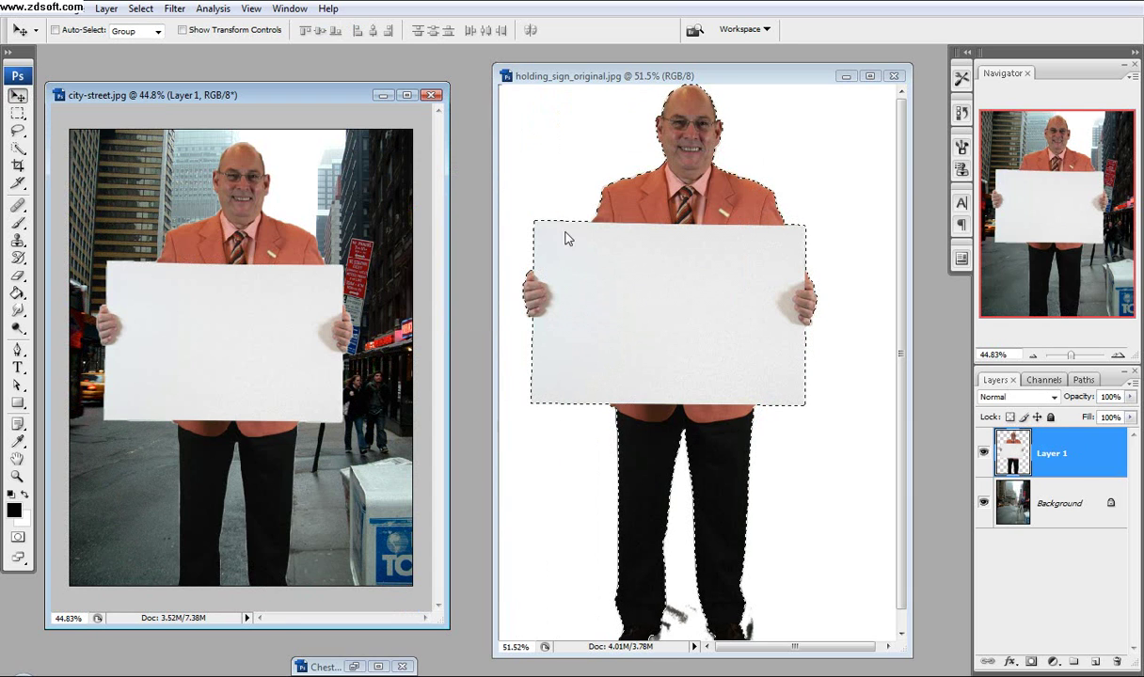
{"action": "left_click", "coordinate": [847, 76]}
{"action": "left_click", "coordinate": [406, 95]}
Step: Nudge Layer 1's man slightly lower, then zoom to about 521% on his face and collar
{"action": "scroll", "coordinate": [527, 294], "scroll_direction": "up", "scroll_amount": 3}
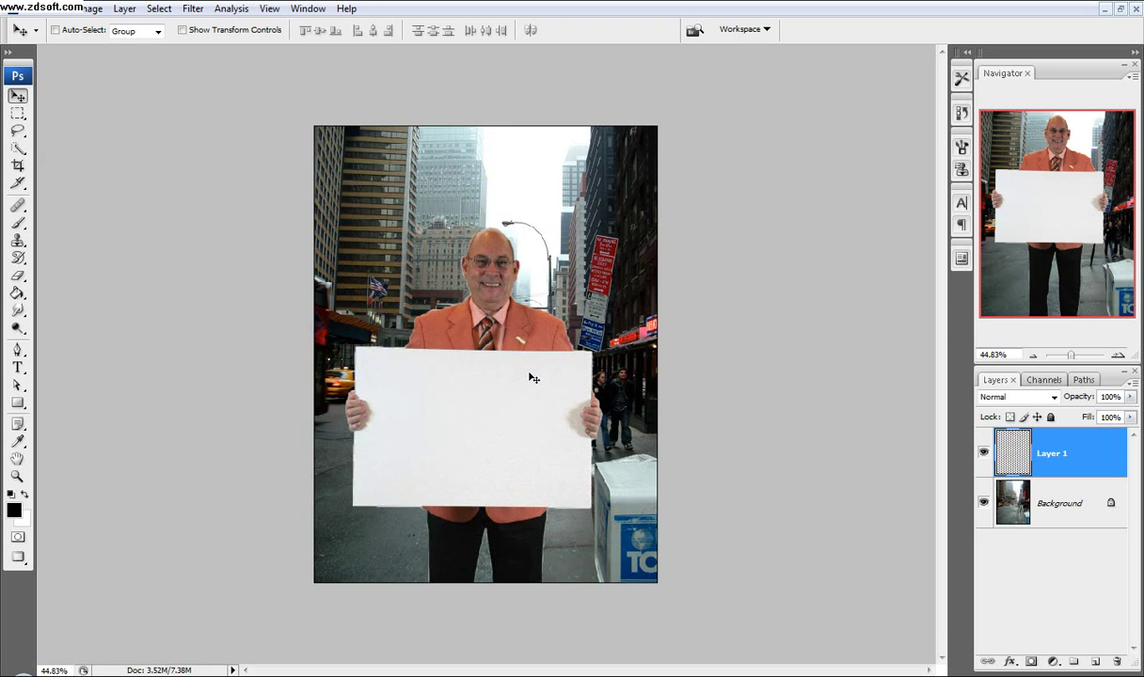
{"action": "scroll", "coordinate": [525, 395], "scroll_direction": "down", "scroll_amount": 2}
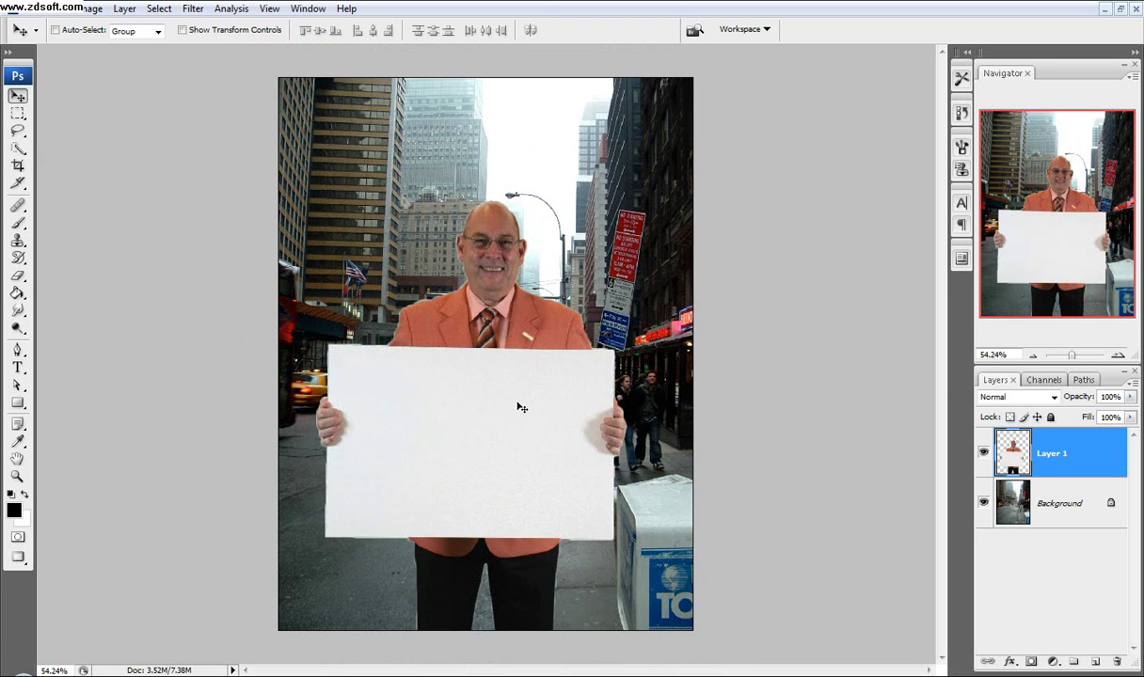
{"action": "mouse_move", "coordinate": [521, 403]}
{"action": "left_mouse_down"}
{"action": "mouse_move", "coordinate": [522, 390]}
{"action": "mouse_move", "coordinate": [518, 422]}
{"action": "left_mouse_up"}
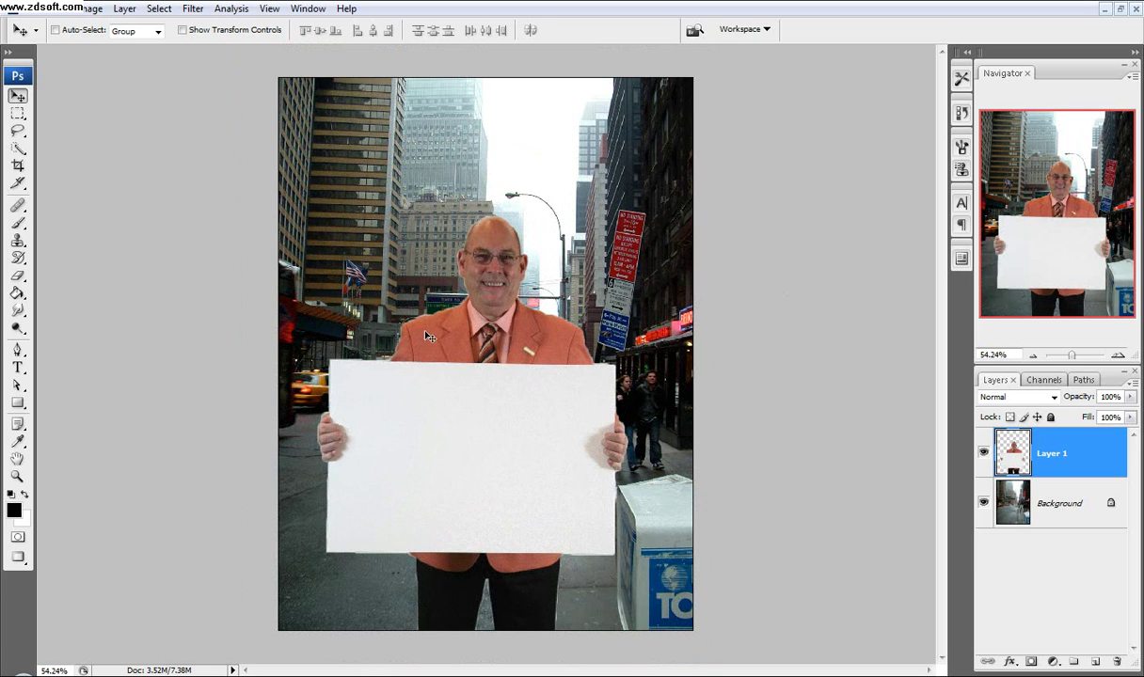
{"action": "scroll", "coordinate": [463, 334], "scroll_direction": "up", "scroll_amount": 7}
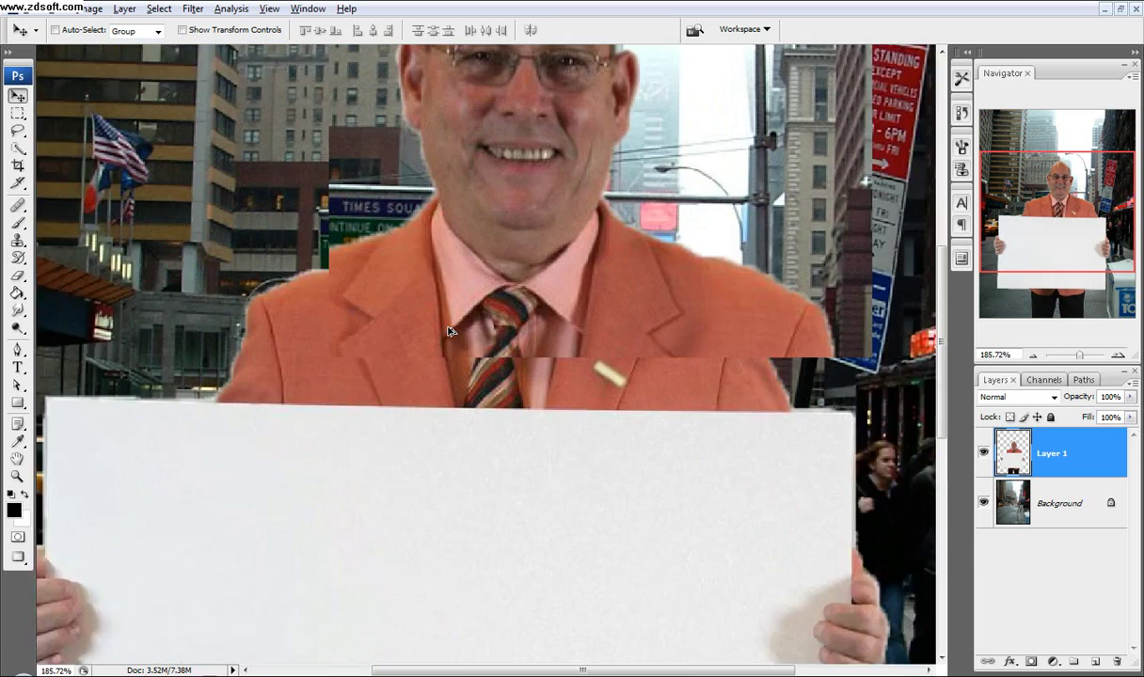
{"action": "scroll", "coordinate": [365, 255], "scroll_direction": "up", "scroll_amount": 6}
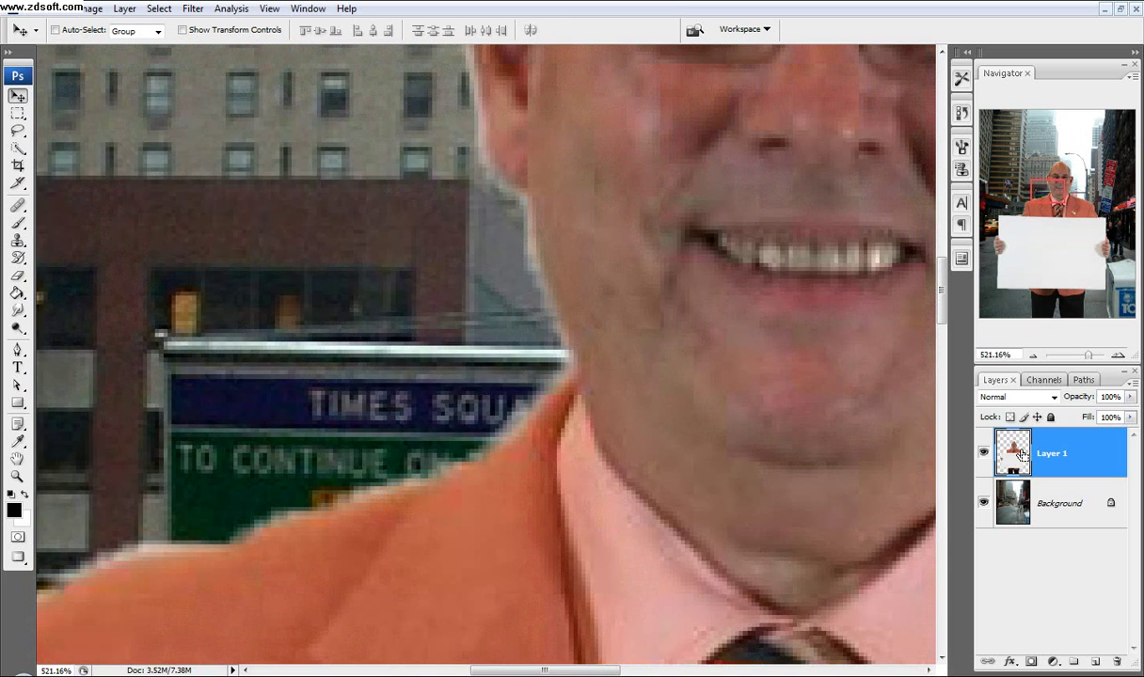
Step: Load Layer 1's outline as a selection and open Select > Refine Edge
{"action": "left_click", "coordinate": [1022, 456], "text": "ctrl"}
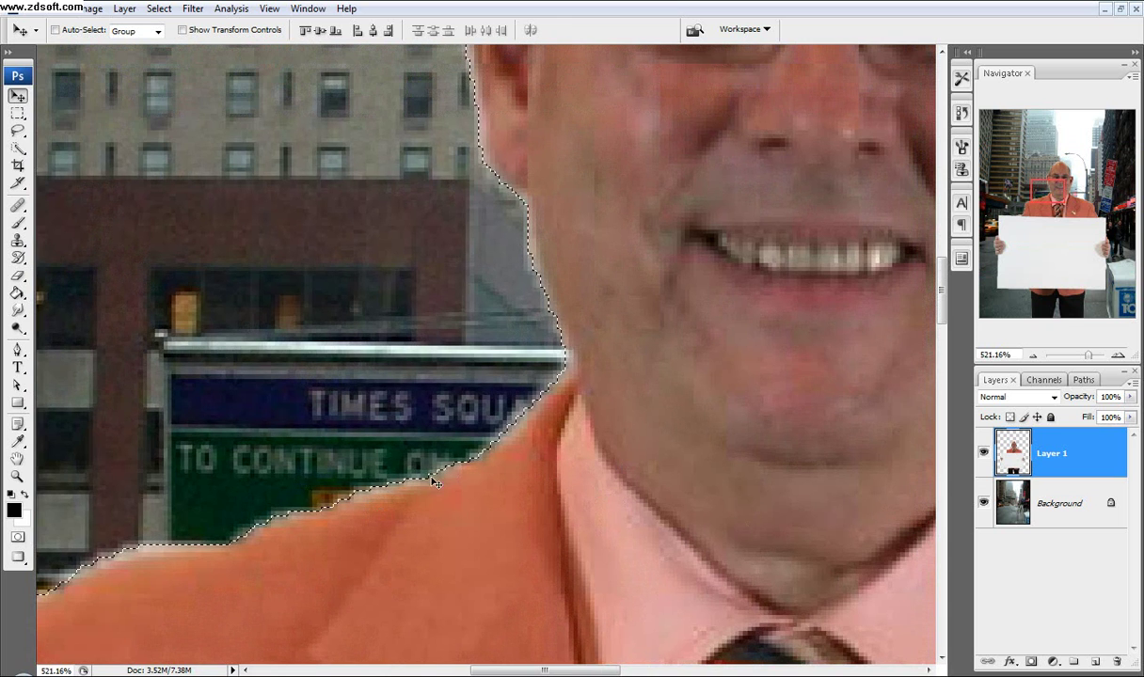
{"action": "left_click", "coordinate": [193, 9]}
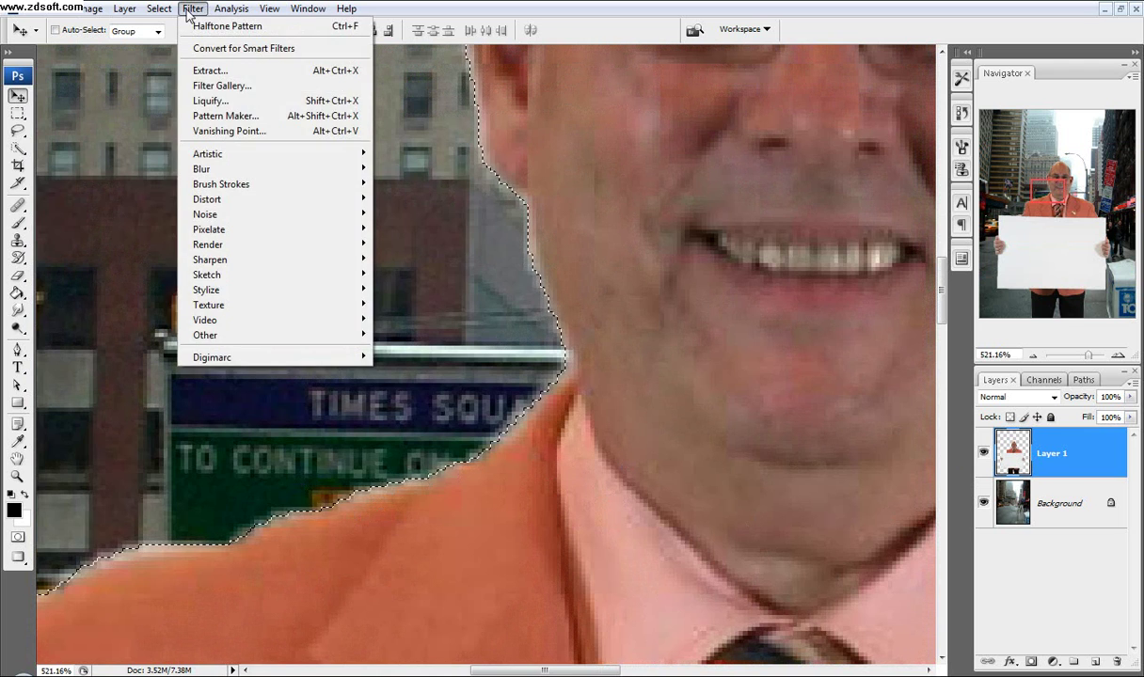
{"action": "mouse_move", "coordinate": [159, 8]}
{"action": "left_click", "coordinate": [193, 168]}
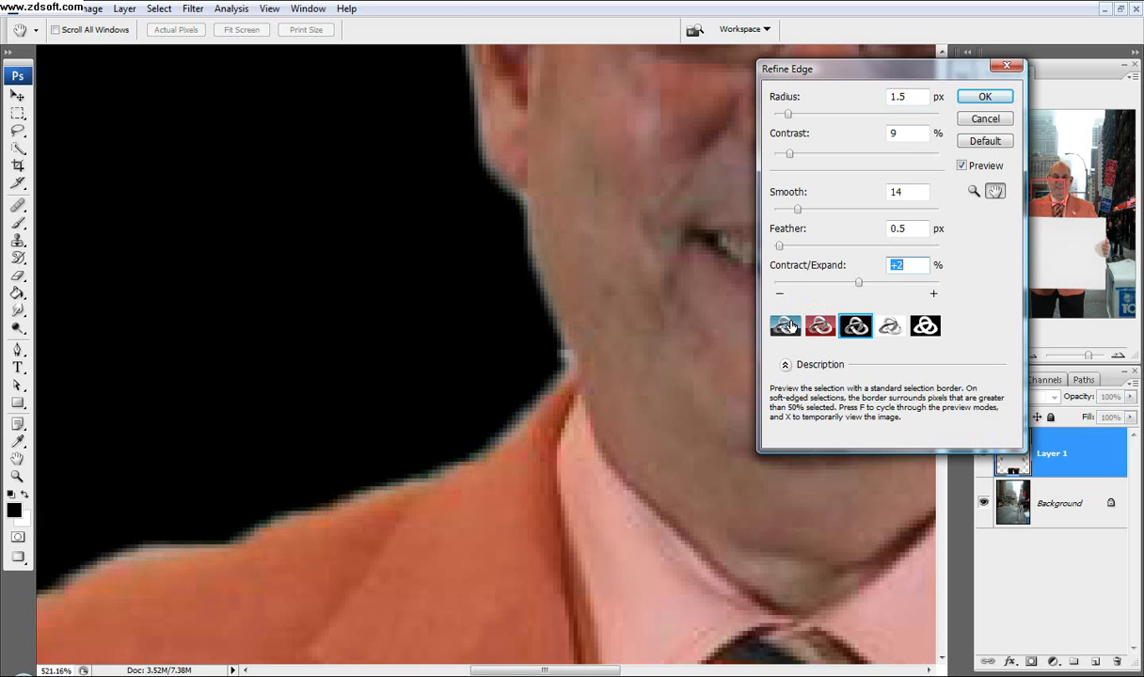
Step: Cycle through the Refine Edge preview modes and settle on the black background view
{"action": "left_click", "coordinate": [795, 327]}
{"action": "left_click", "coordinate": [820, 331]}
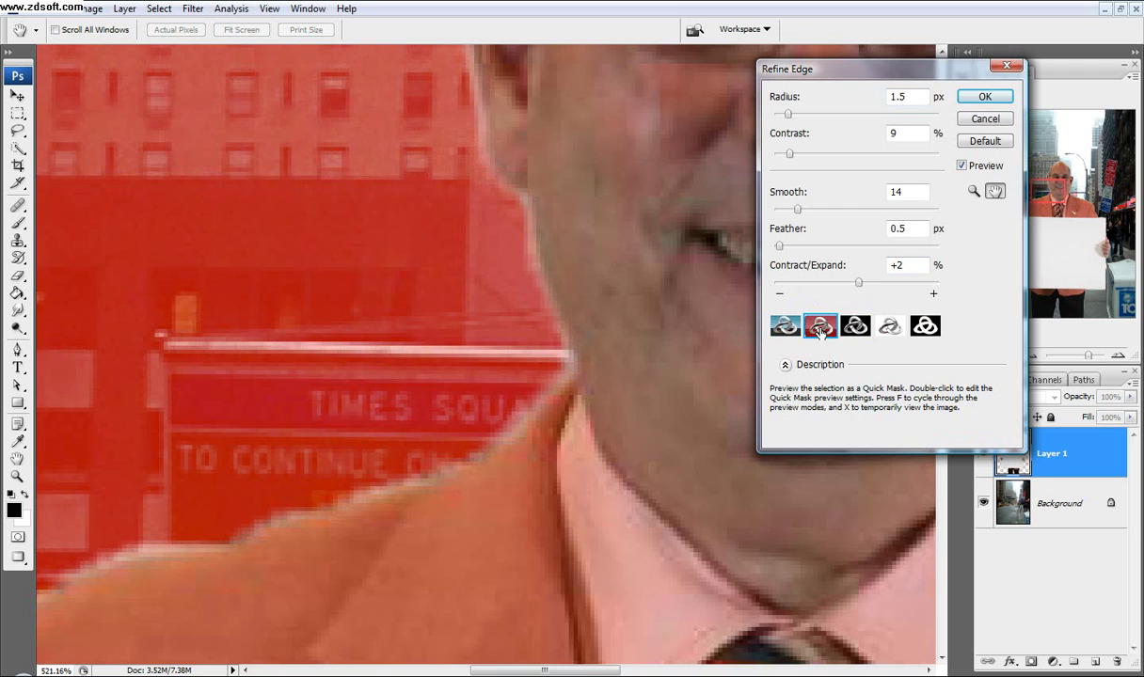
{"action": "left_click", "coordinate": [856, 328]}
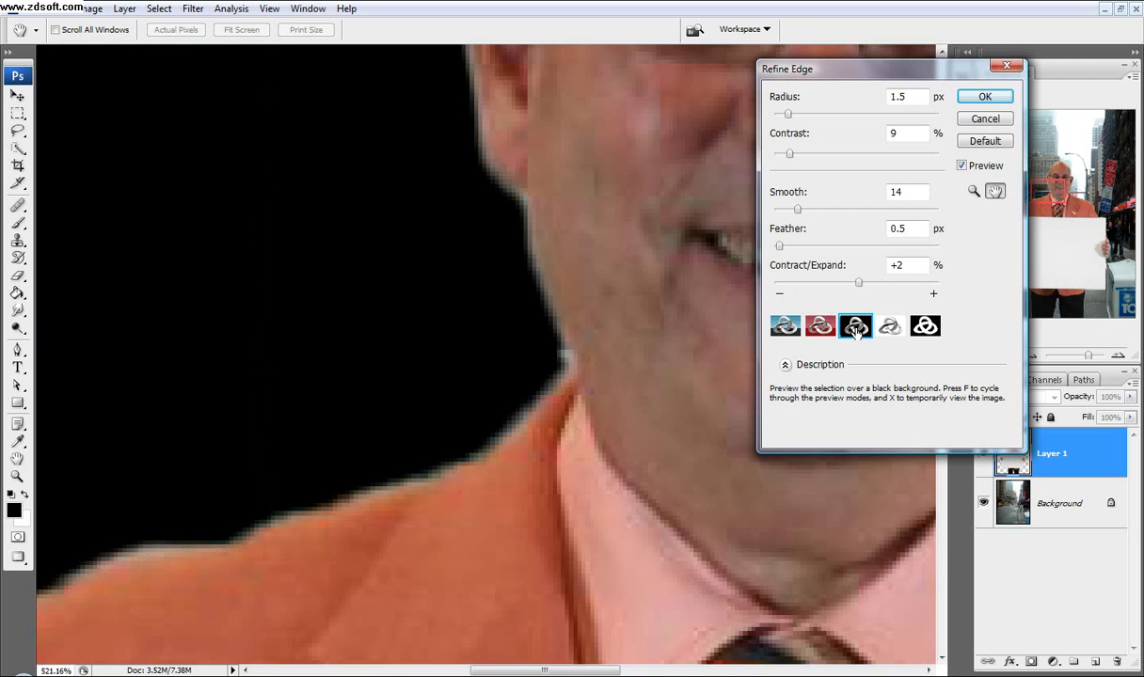
{"action": "left_click", "coordinate": [890, 328]}
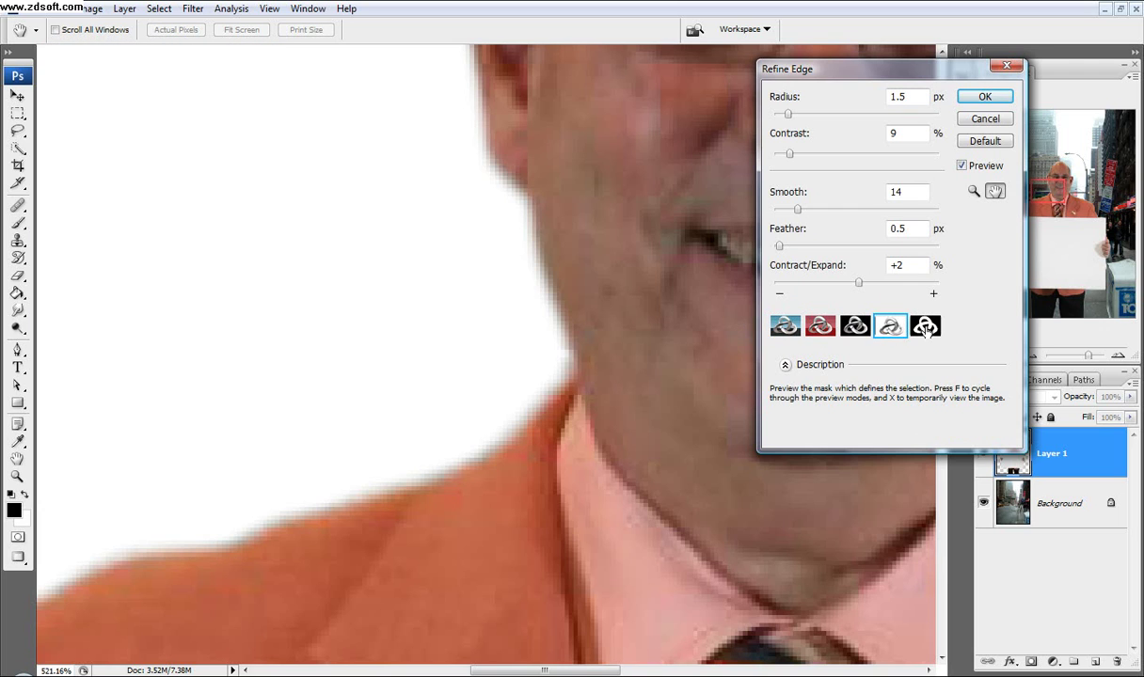
{"action": "left_click", "coordinate": [926, 328]}
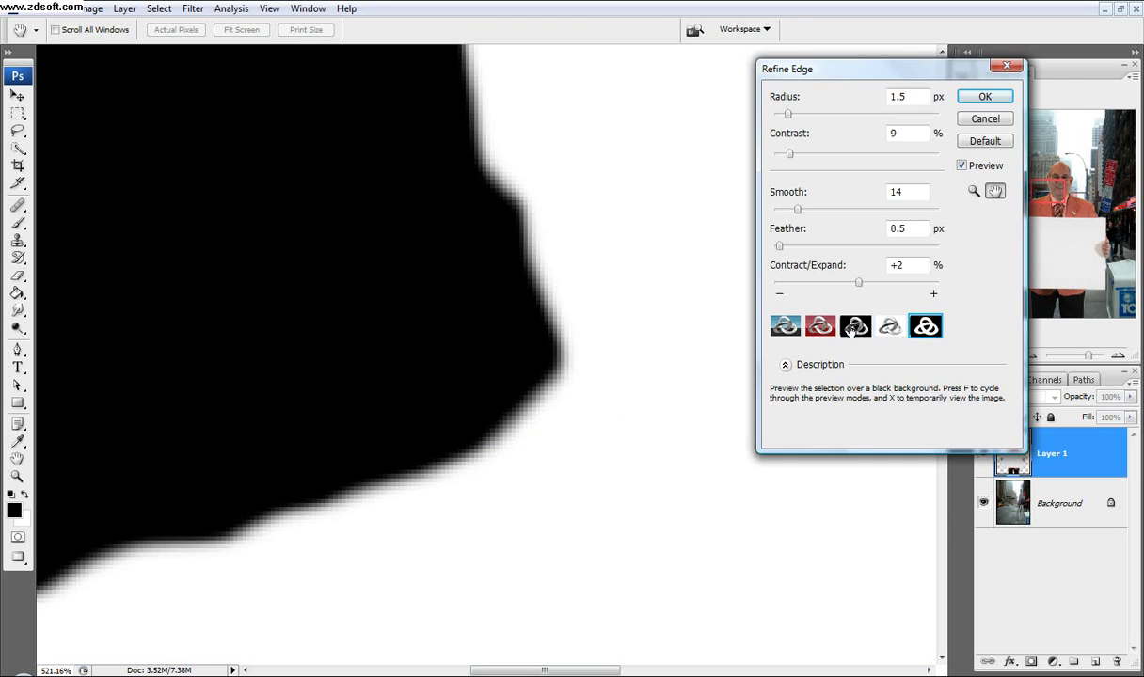
{"action": "left_click", "coordinate": [856, 325]}
Step: Set Smooth 20, Contrast 18 and Contract/Expand -42%, and apply the refined edge
{"action": "mouse_move", "coordinate": [859, 286]}
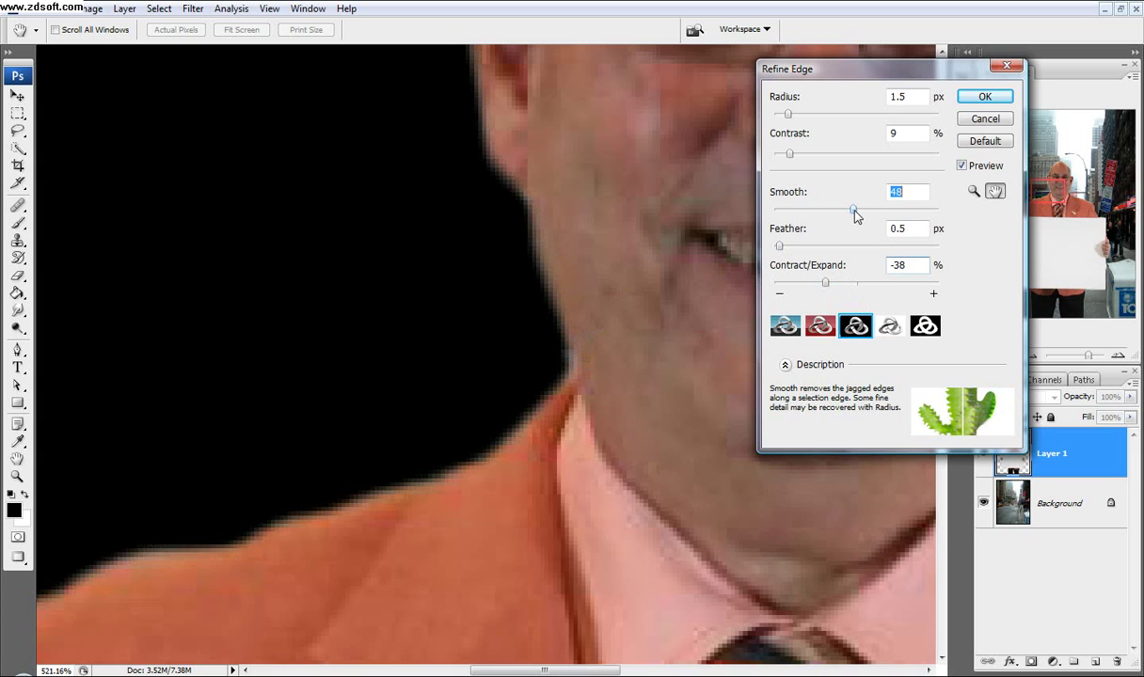
{"action": "left_click_drag", "start_coordinate": [854, 210], "coordinate": [808, 212]}
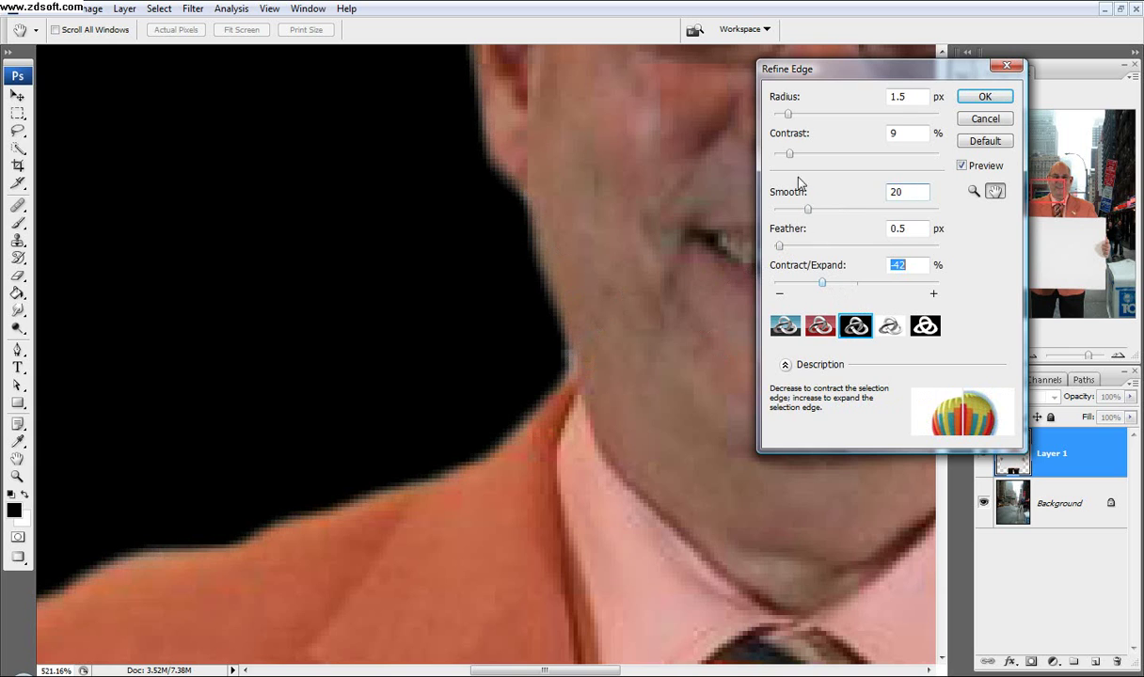
{"action": "left_click_drag", "start_coordinate": [789, 153], "coordinate": [864, 153]}
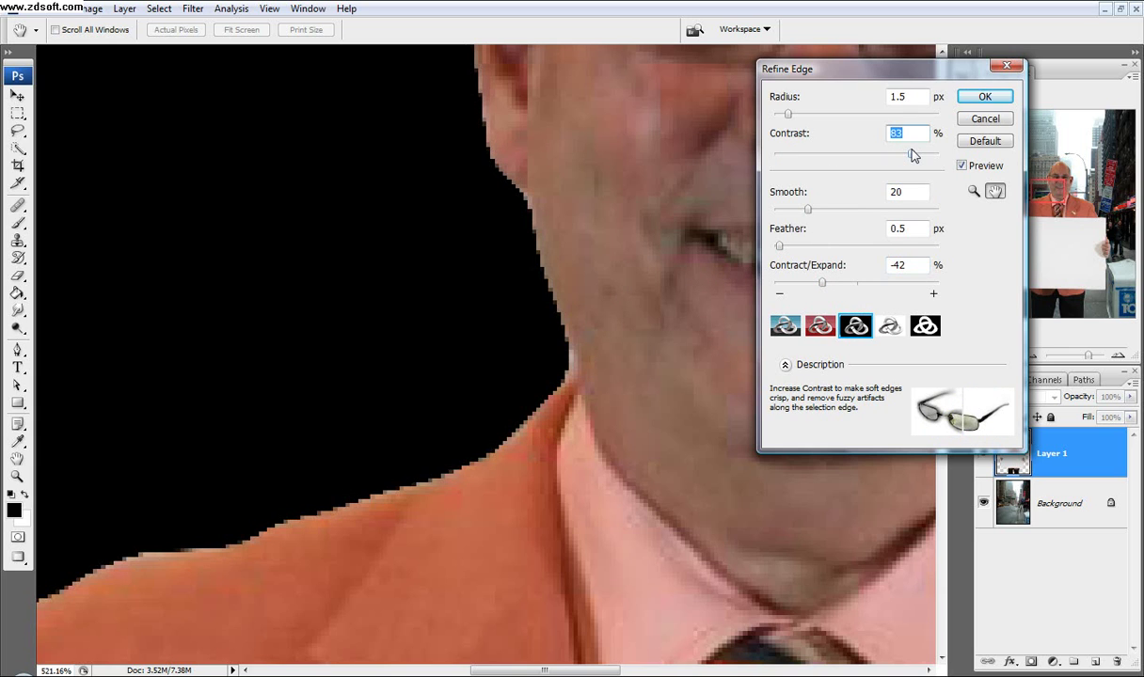
{"action": "left_click_drag", "start_coordinate": [911, 155], "coordinate": [944, 160]}
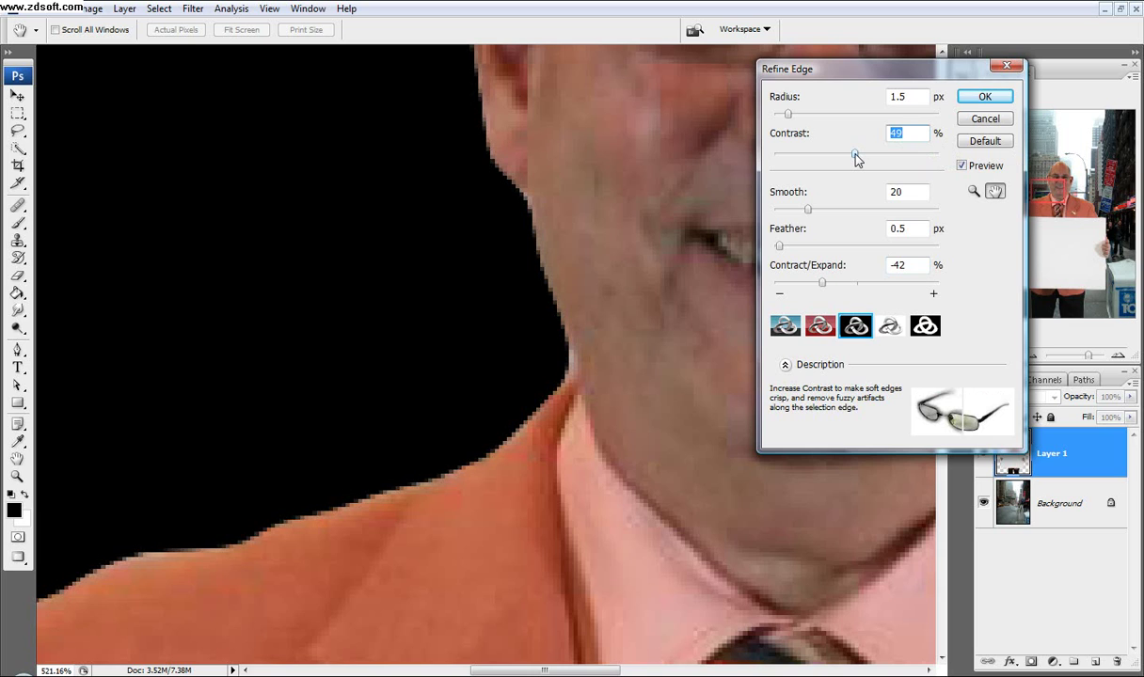
{"action": "left_click_drag", "start_coordinate": [857, 159], "coordinate": [802, 160]}
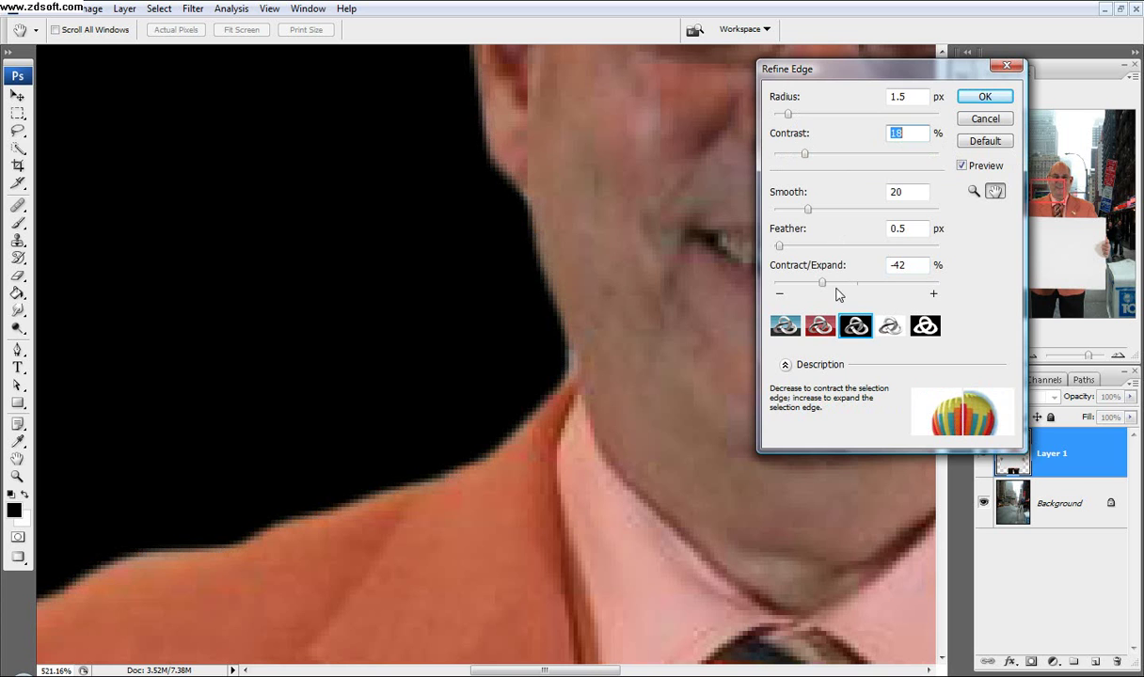
{"action": "left_click", "coordinate": [984, 96]}
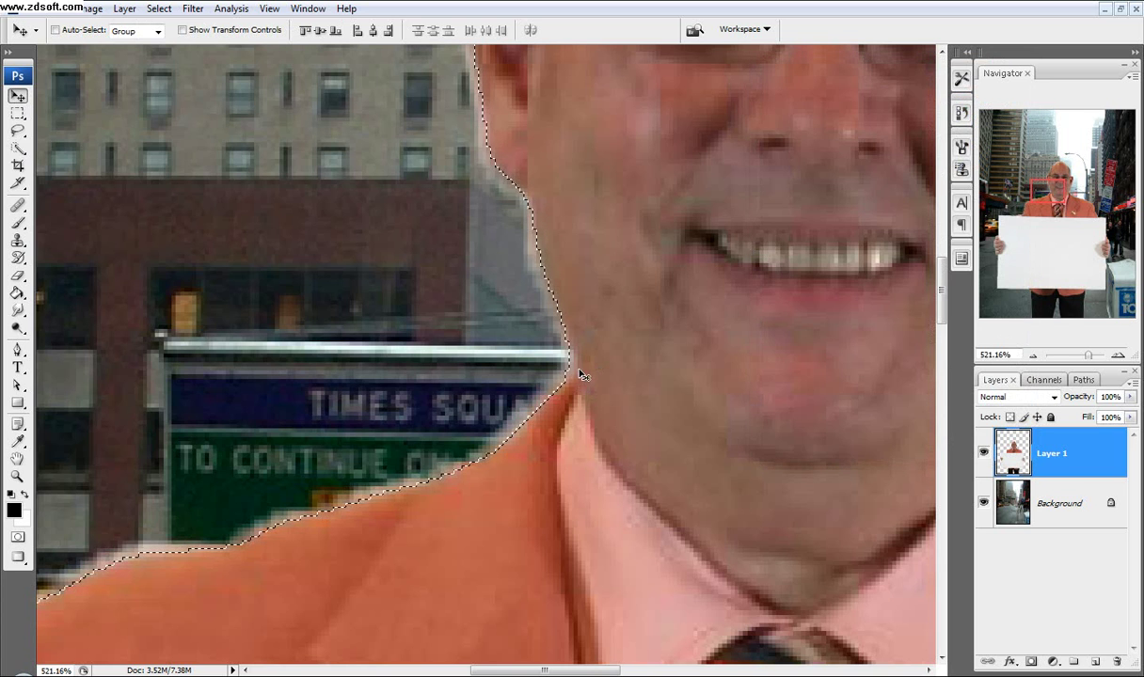
Step: Take a smaller Eraser, try a stroke on the shoulder, undo it, and frame the head
{"action": "left_click", "coordinate": [17, 276]}
{"action": "key", "text": "bracketleft"}
{"action": "key", "text": "bracketleft"}
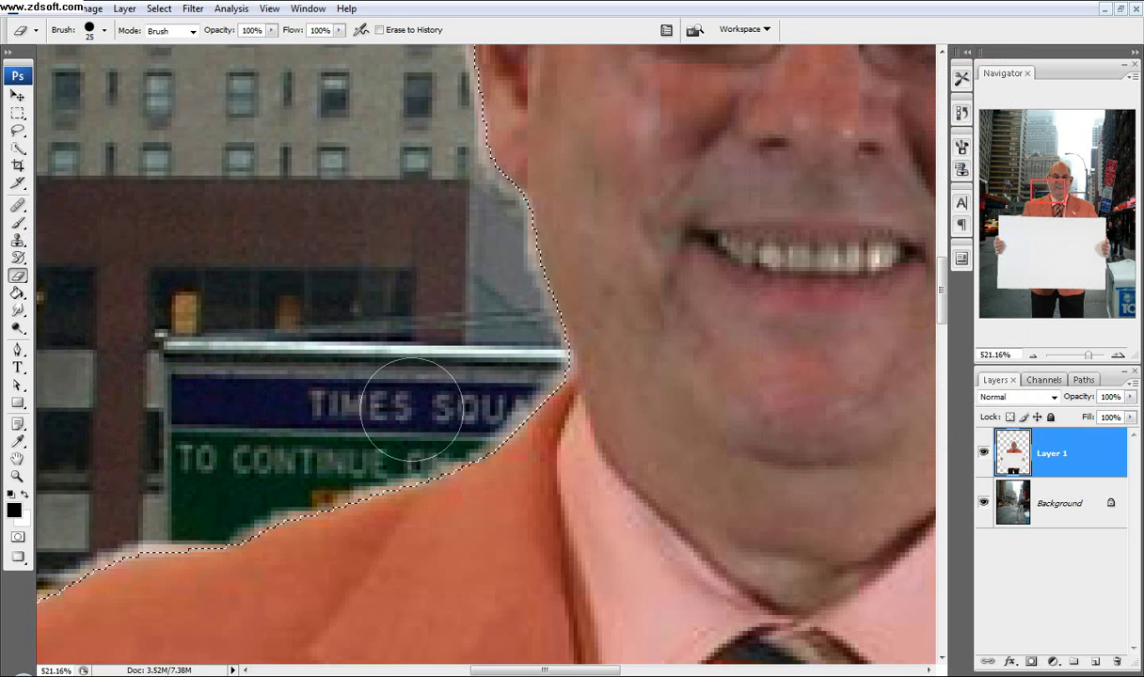
{"action": "mouse_move", "coordinate": [458, 506]}
{"action": "left_mouse_down"}
{"action": "mouse_move", "coordinate": [492, 517]}
{"action": "mouse_move", "coordinate": [588, 447]}
{"action": "mouse_move", "coordinate": [569, 513]}
{"action": "left_mouse_up"}
{"action": "key", "text": "ctrl+z"}
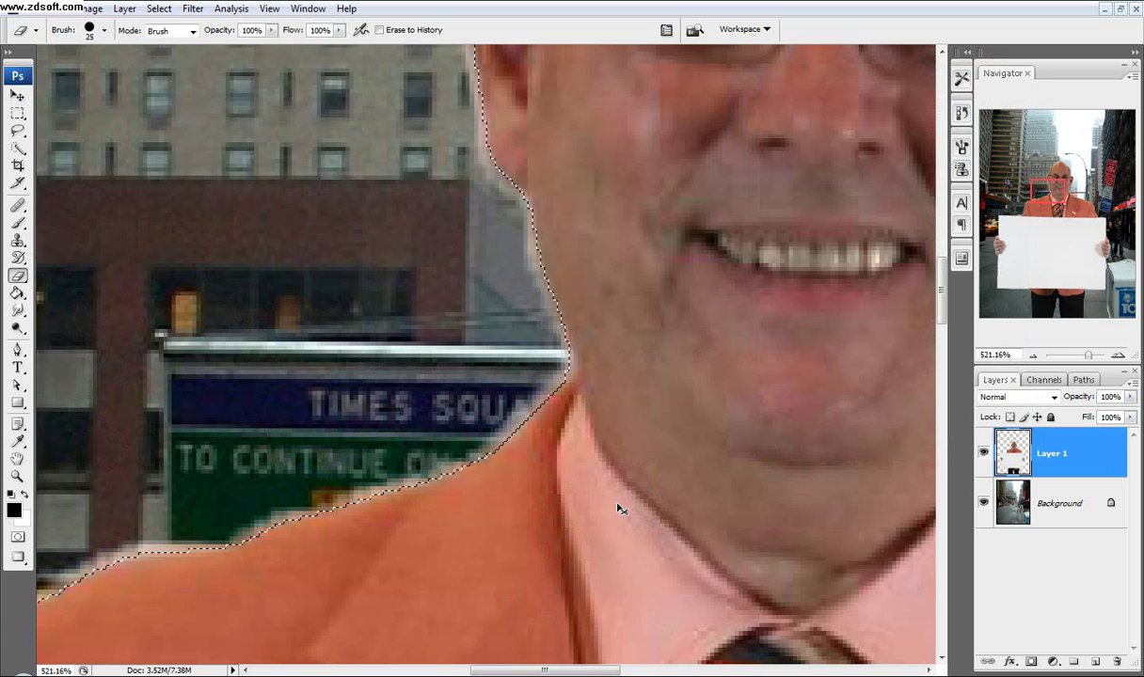
{"action": "scroll", "coordinate": [620, 510], "scroll_direction": "down", "scroll_amount": 2}
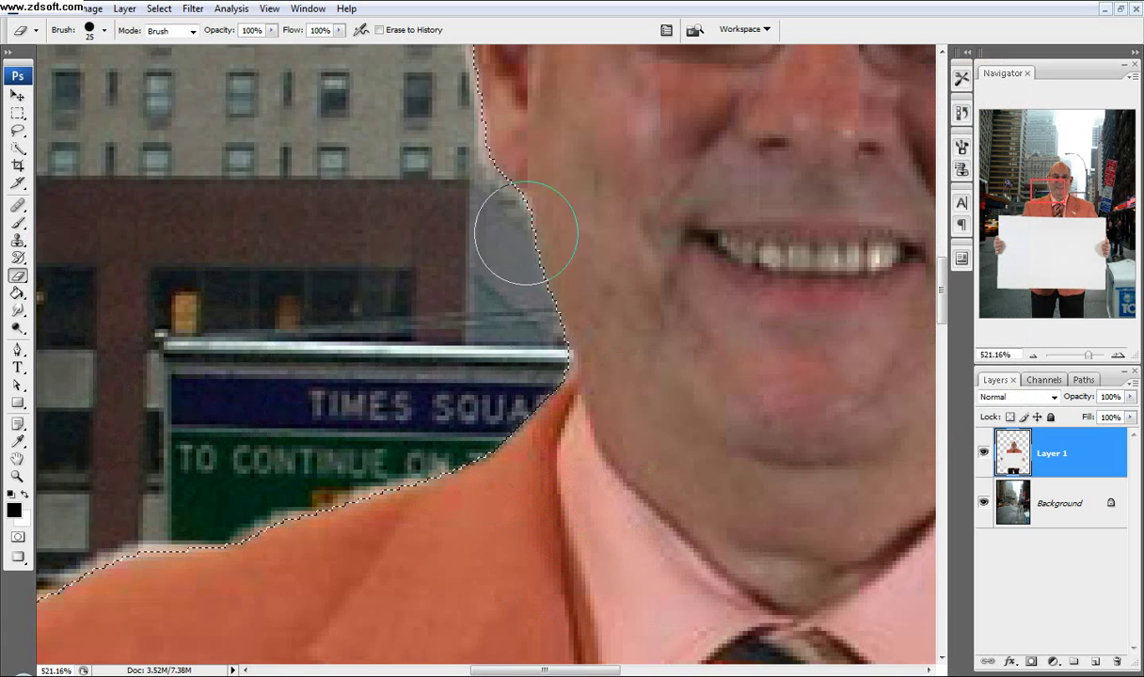
{"action": "scroll", "coordinate": [525, 230], "scroll_direction": "up", "scroll_amount": 1}
{"action": "scroll", "coordinate": [490, 358], "scroll_direction": "down", "scroll_amount": 3}
{"action": "left_click_drag", "start_coordinate": [531, 265], "coordinate": [457, 444]}
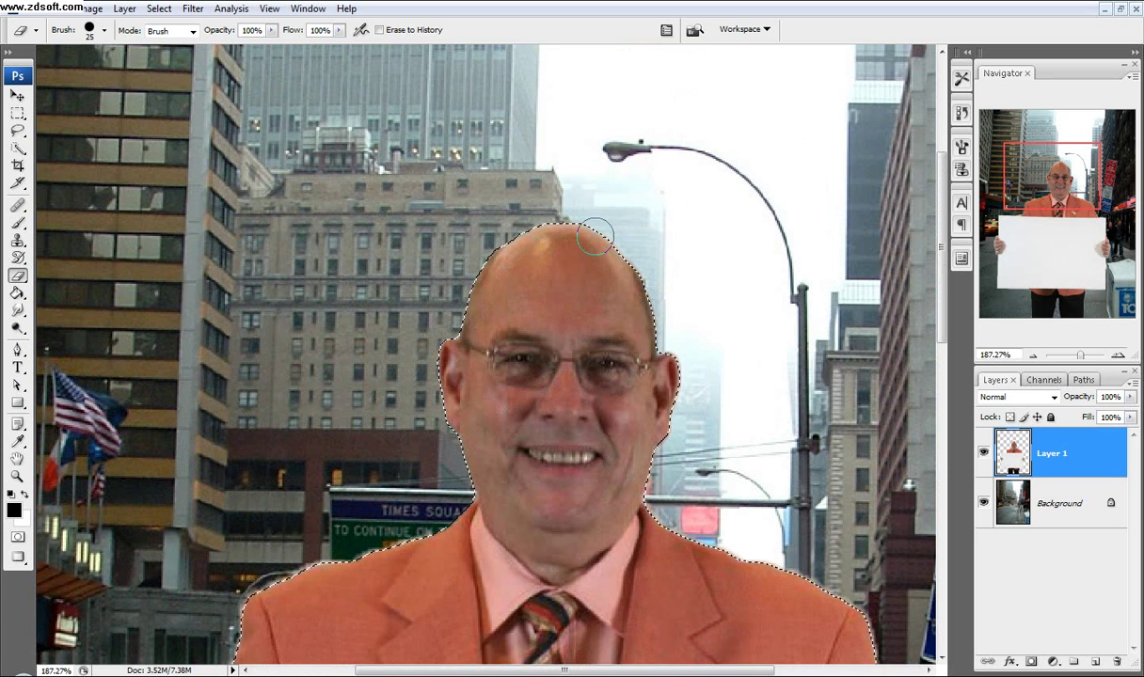
Step: Enlarge the eraser and drop the selection around the man with Ctrl+D
{"action": "scroll", "coordinate": [823, 584], "scroll_direction": "down", "scroll_amount": 1}
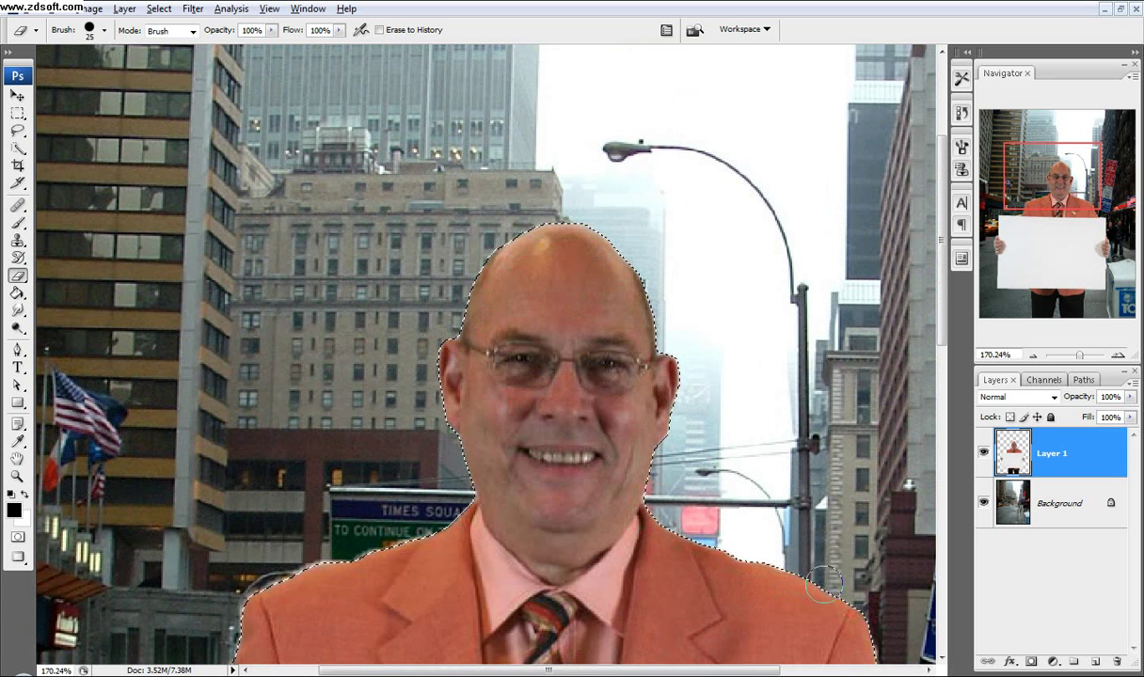
{"action": "scroll", "coordinate": [824, 584], "scroll_direction": "down", "scroll_amount": 4}
{"action": "scroll", "coordinate": [698, 264], "scroll_direction": "down", "scroll_amount": 1}
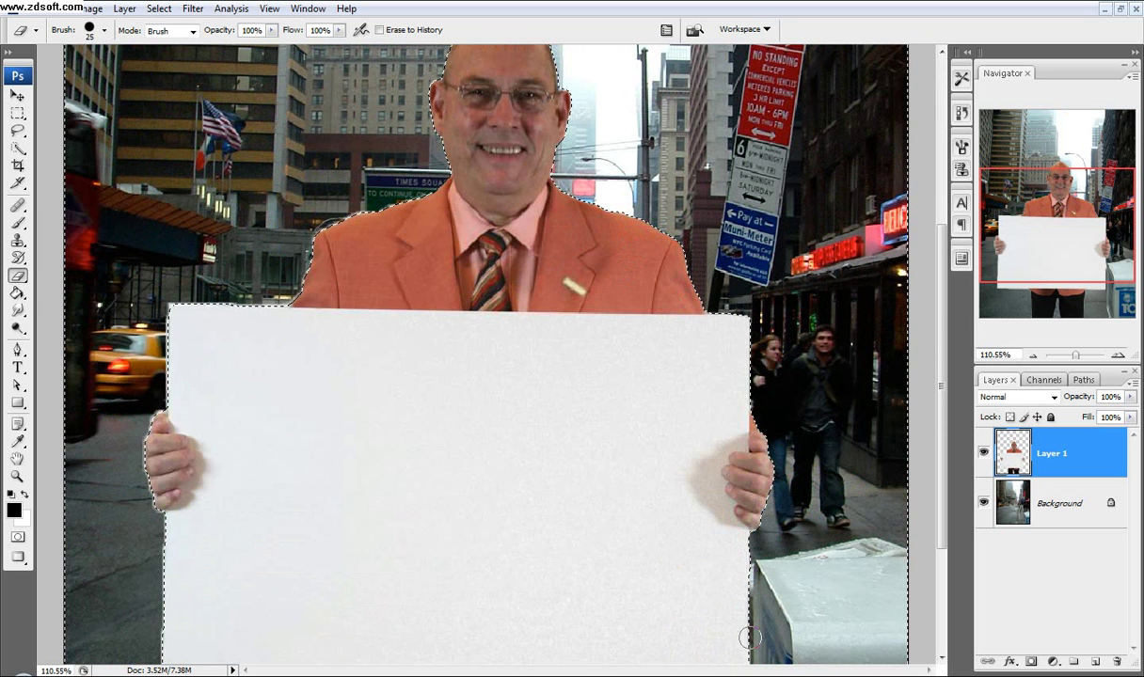
{"action": "scroll", "coordinate": [750, 638], "scroll_direction": "down", "scroll_amount": 5}
{"action": "key", "text": "bracketright"}
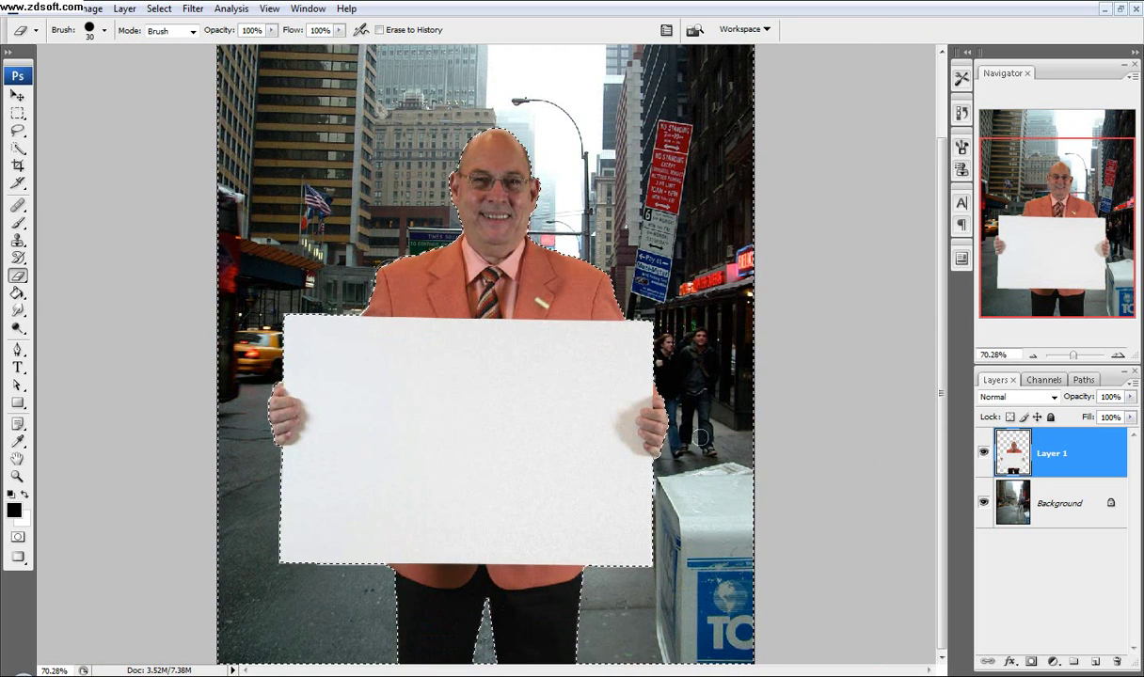
{"action": "key", "text": "bracketright"}
{"action": "key", "text": "bracketright"}
{"action": "key", "text": "bracketright"}
{"action": "key", "text": "bracketright"}
{"action": "key", "text": "bracketright"}
{"action": "key", "text": "bracketright"}
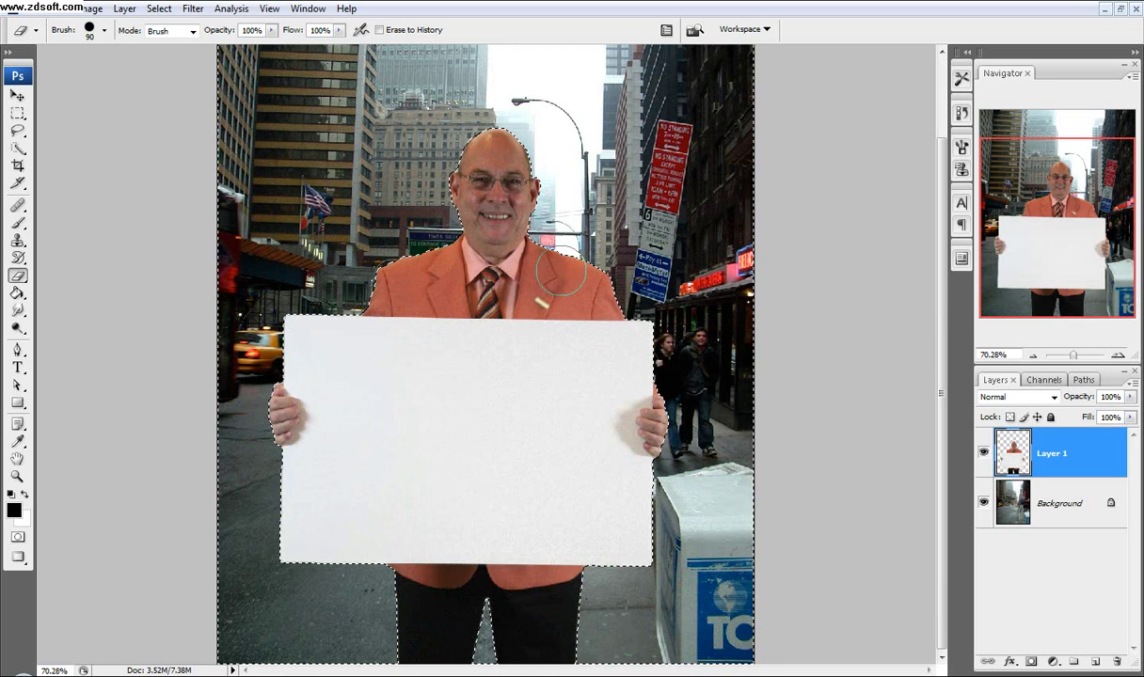
{"action": "key", "text": "ctrl+d"}
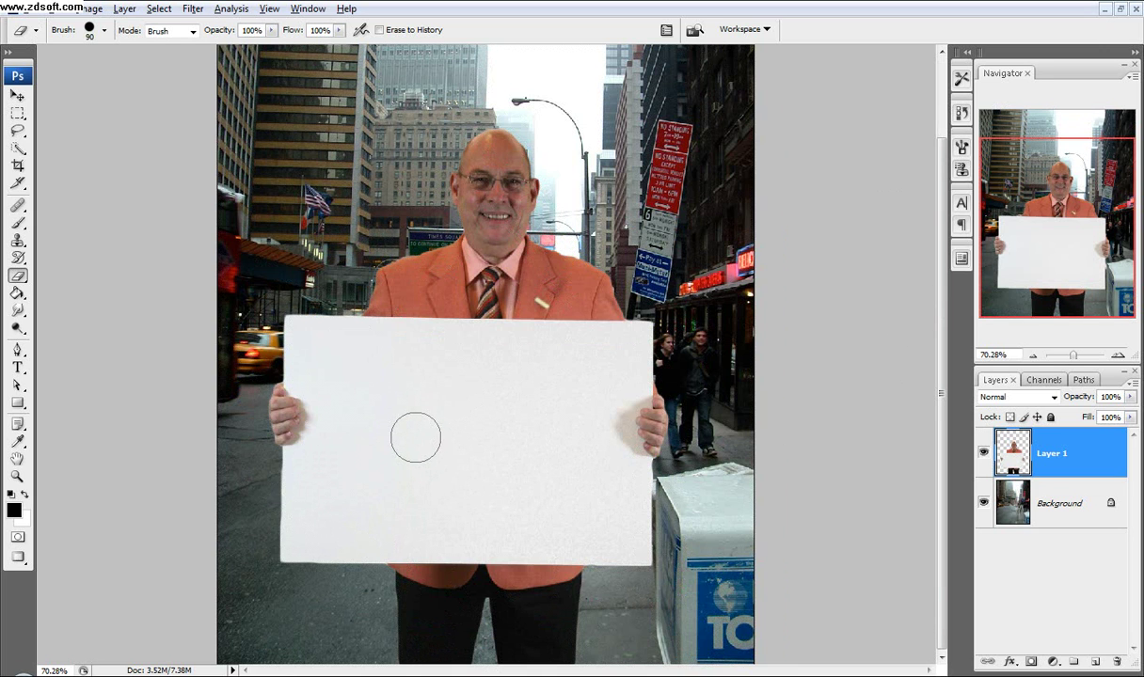
Step: Zoom in and sweep the Quick Selection Tool across the white sign and the hands
{"action": "scroll", "coordinate": [416, 428], "scroll_direction": "up", "scroll_amount": 2, "text": "alt"}
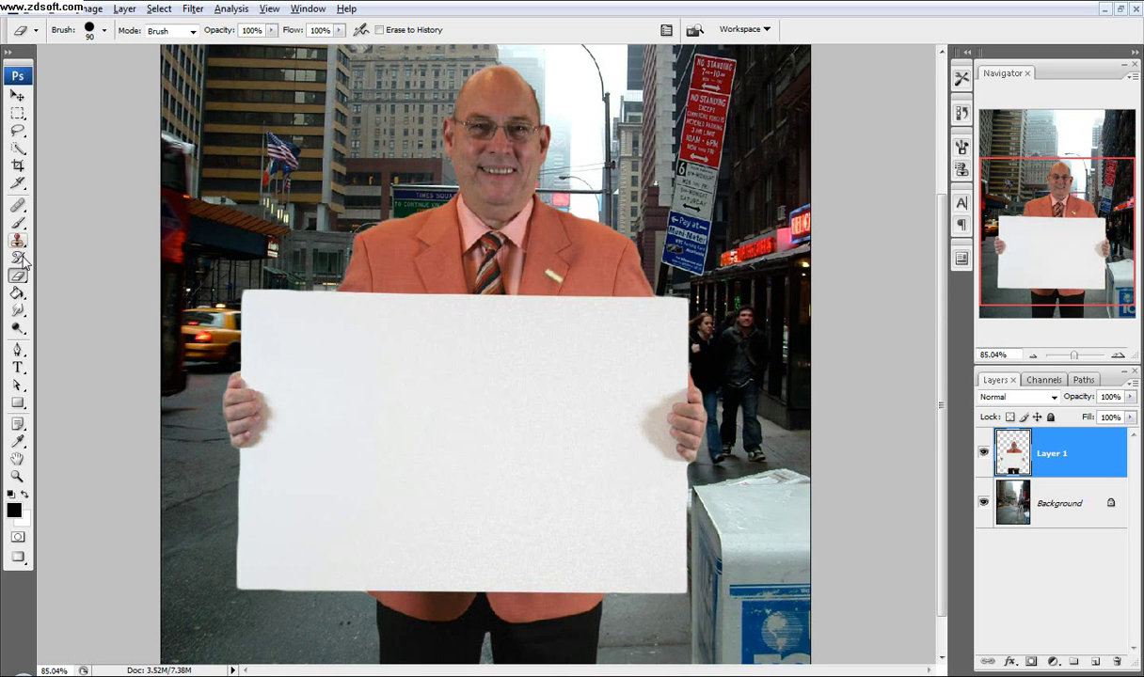
{"action": "left_click", "coordinate": [18, 148]}
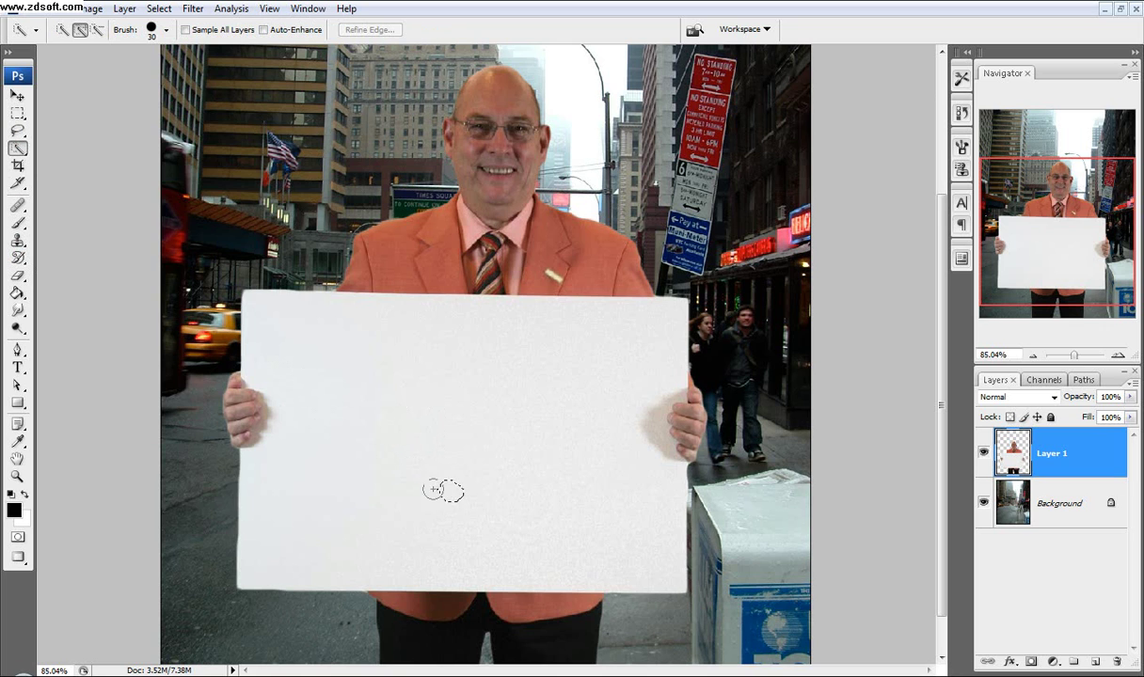
{"action": "left_click_drag", "start_coordinate": [433, 489], "coordinate": [421, 428]}
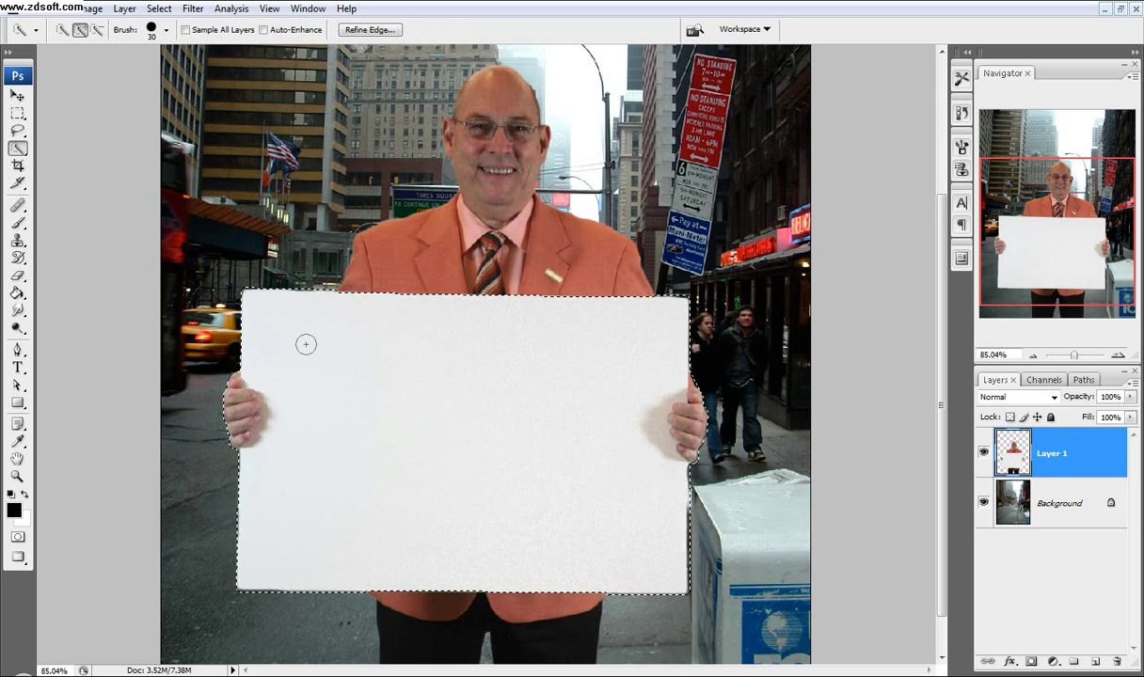
Step: Subtract the street below the sign from the selection with an Alt-held Rectangular Marquee
{"action": "left_click", "coordinate": [18, 113]}
{"action": "scroll", "coordinate": [220, 201], "scroll_direction": "up", "scroll_amount": 5}
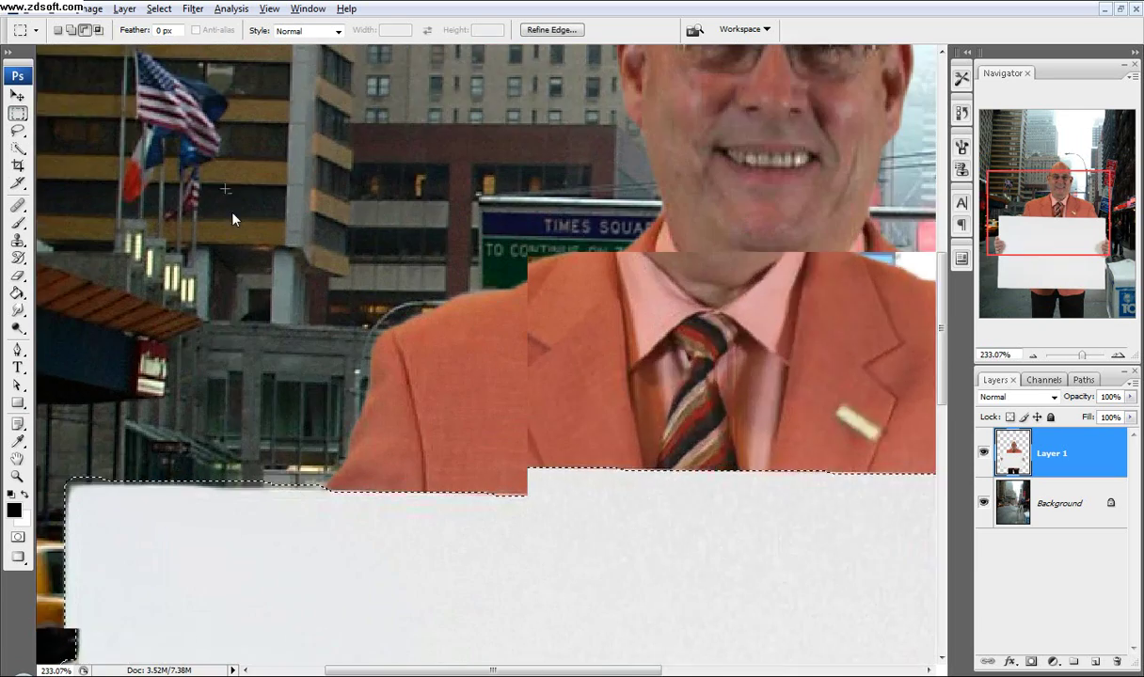
{"action": "scroll", "coordinate": [247, 478], "scroll_direction": "down", "scroll_amount": 6}
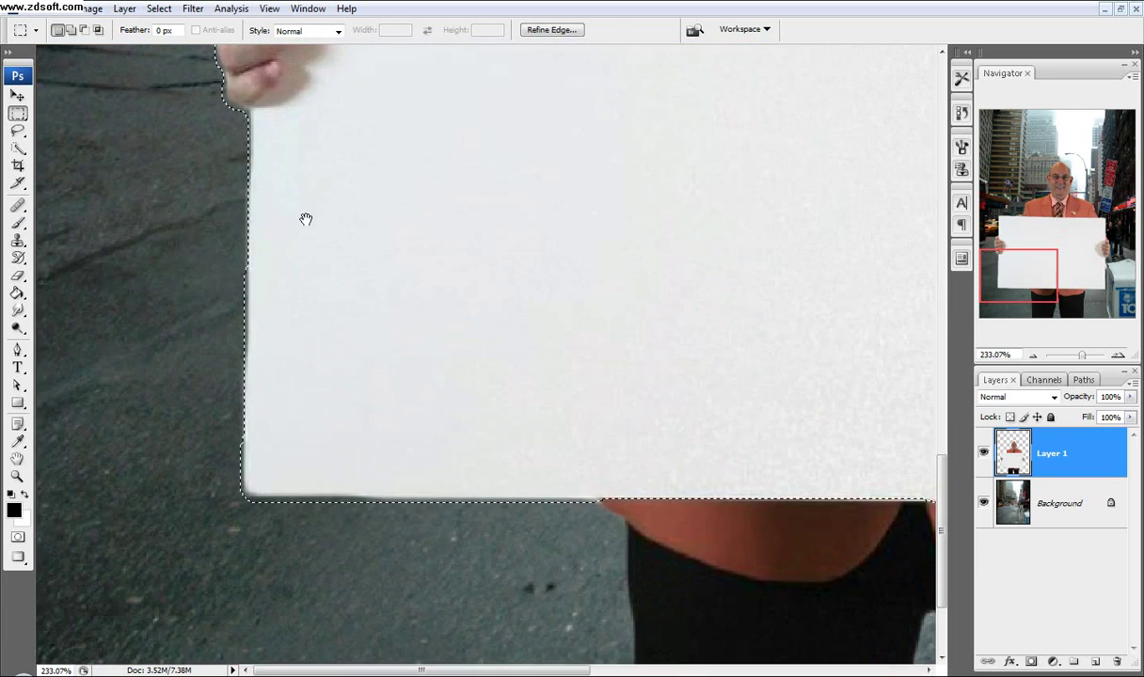
{"action": "scroll", "coordinate": [413, 502], "scroll_direction": "up", "scroll_amount": 1}
{"action": "scroll", "coordinate": [414, 502], "scroll_direction": "down", "scroll_amount": 2}
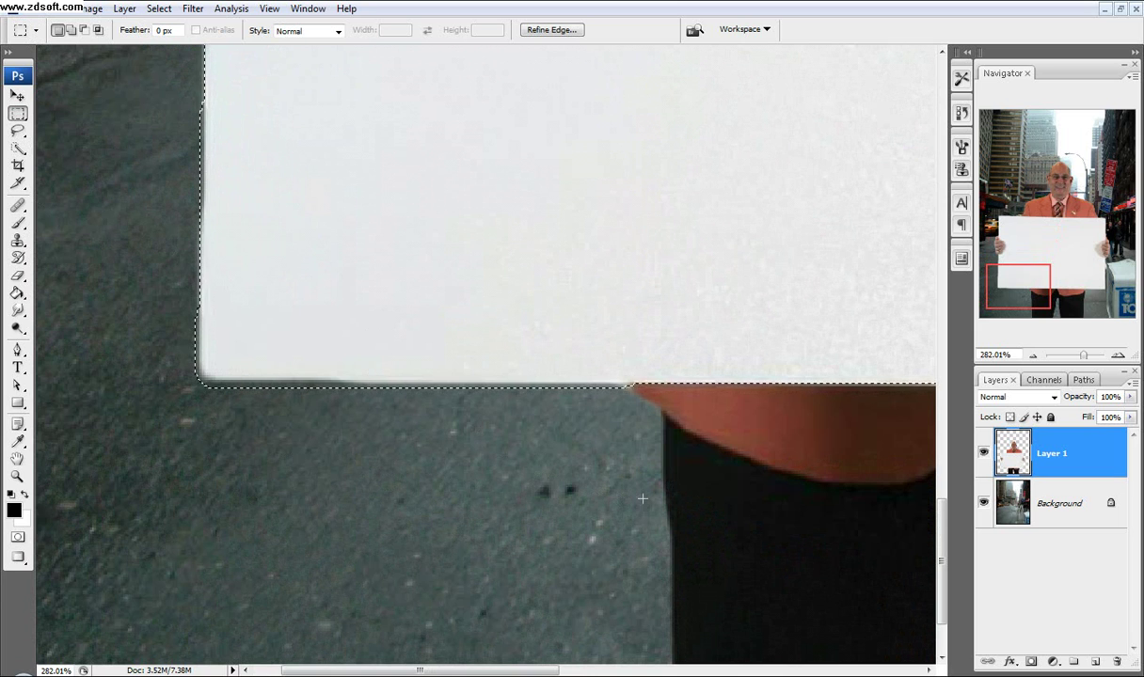
{"action": "key", "text": "alt"}
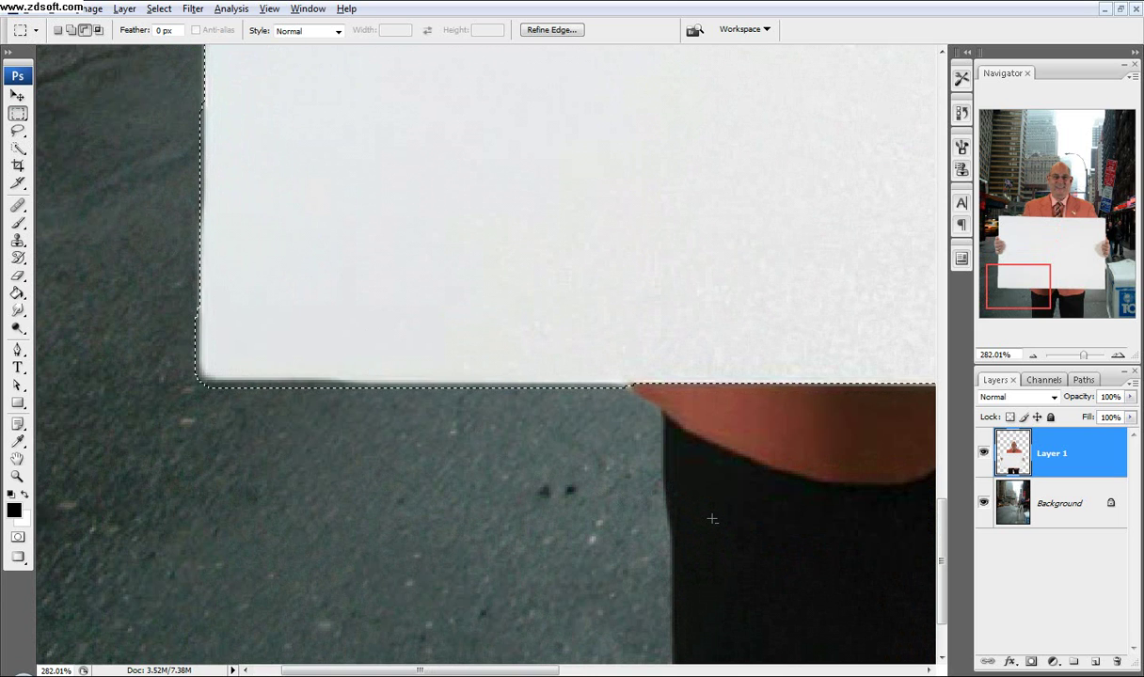
{"action": "left_click_drag", "start_coordinate": [686, 590], "coordinate": [129, 388]}
{"action": "scroll", "coordinate": [204, 429], "scroll_direction": "right", "scroll_amount": 10}
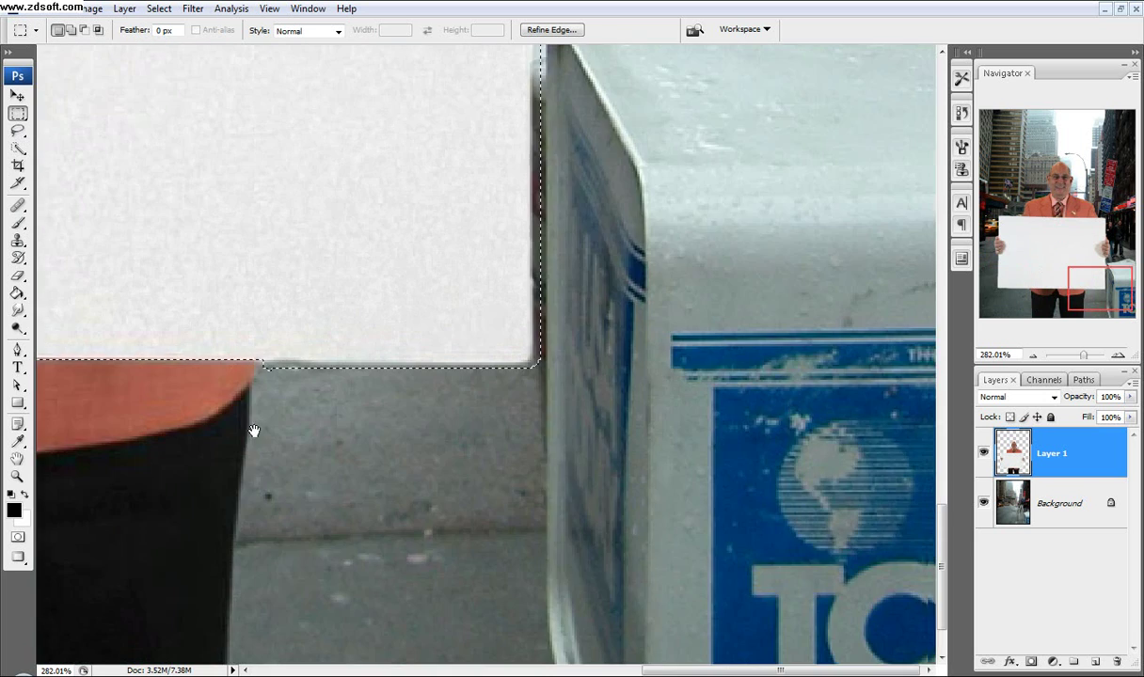
{"action": "key", "text": "alt"}
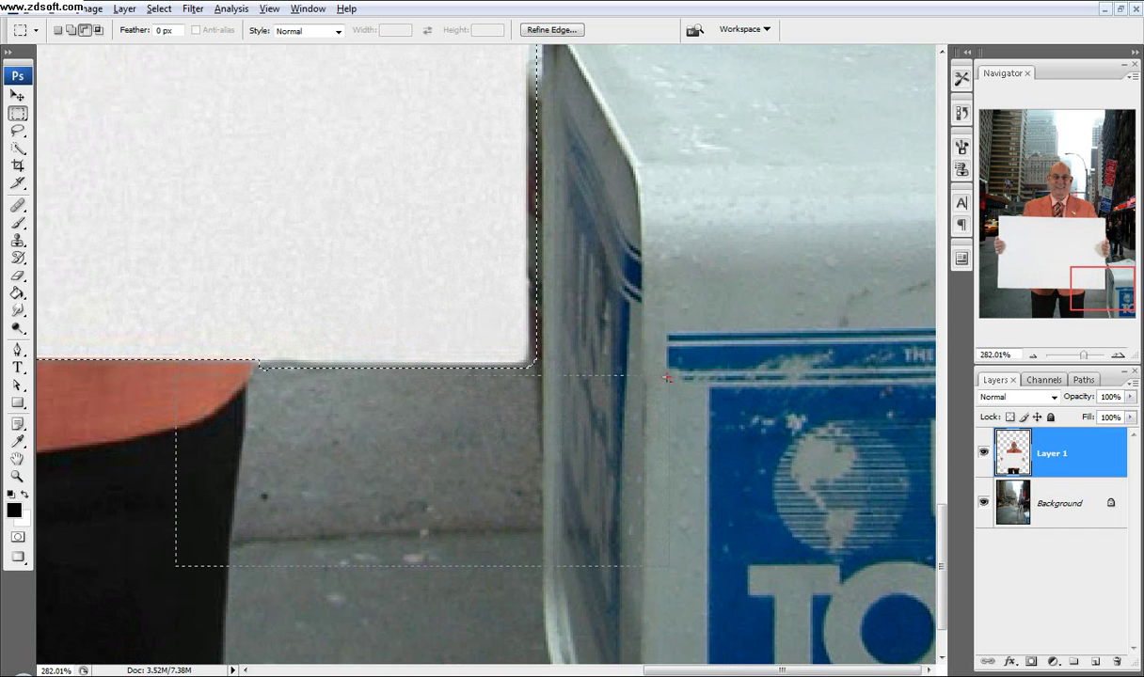
{"action": "left_click_drag", "start_coordinate": [672, 363], "coordinate": [670, 363]}
Step: Subtract background beside the right hand, the right edge, and above the sign's top-left
{"action": "scroll", "coordinate": [562, 524], "scroll_direction": "up", "scroll_amount": 5}
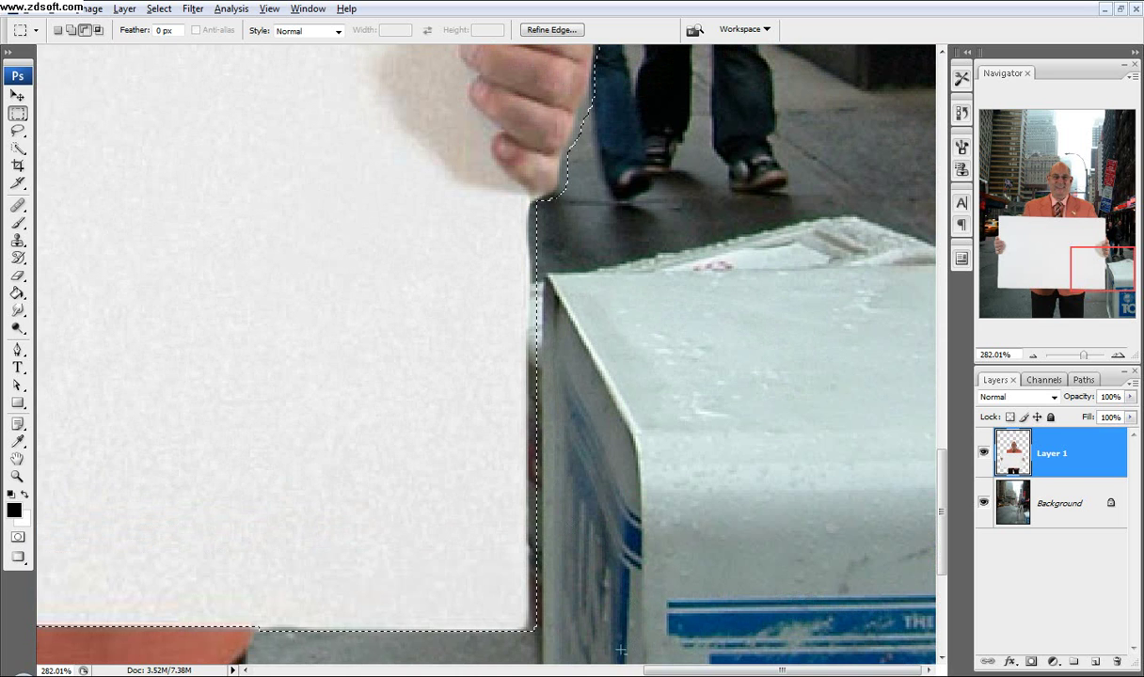
{"action": "left_click_drag", "start_coordinate": [619, 651], "coordinate": [532, 202]}
{"action": "scroll", "coordinate": [564, 377], "scroll_direction": "up", "scroll_amount": 6}
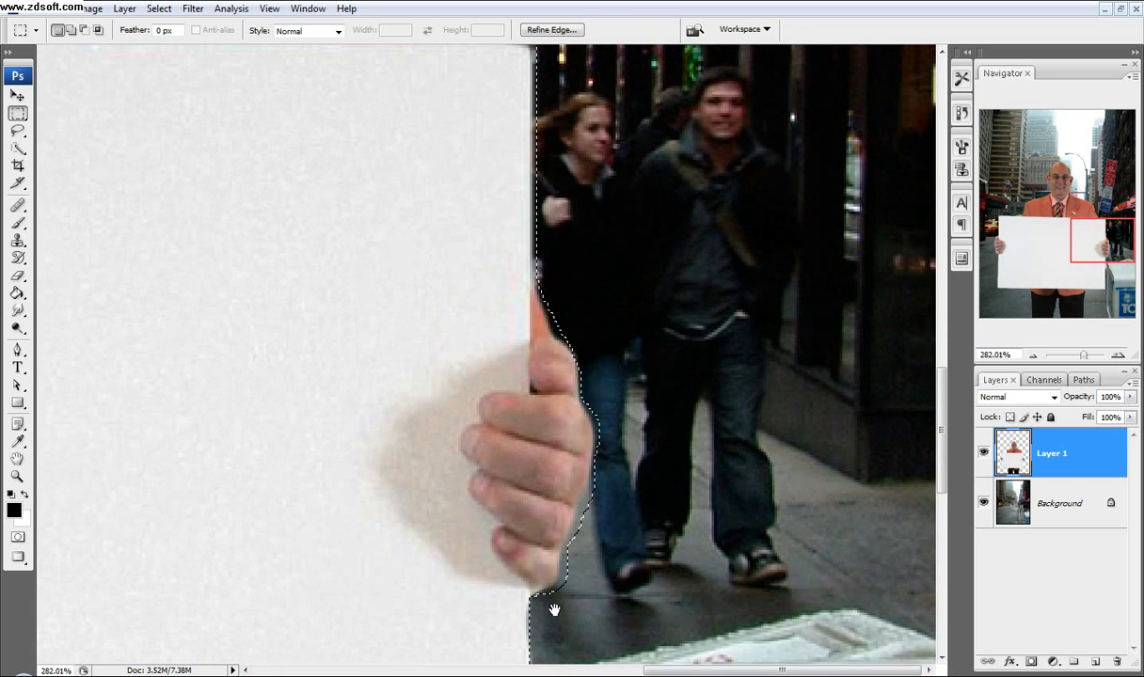
{"action": "scroll", "coordinate": [621, 476], "scroll_direction": "up", "scroll_amount": 4}
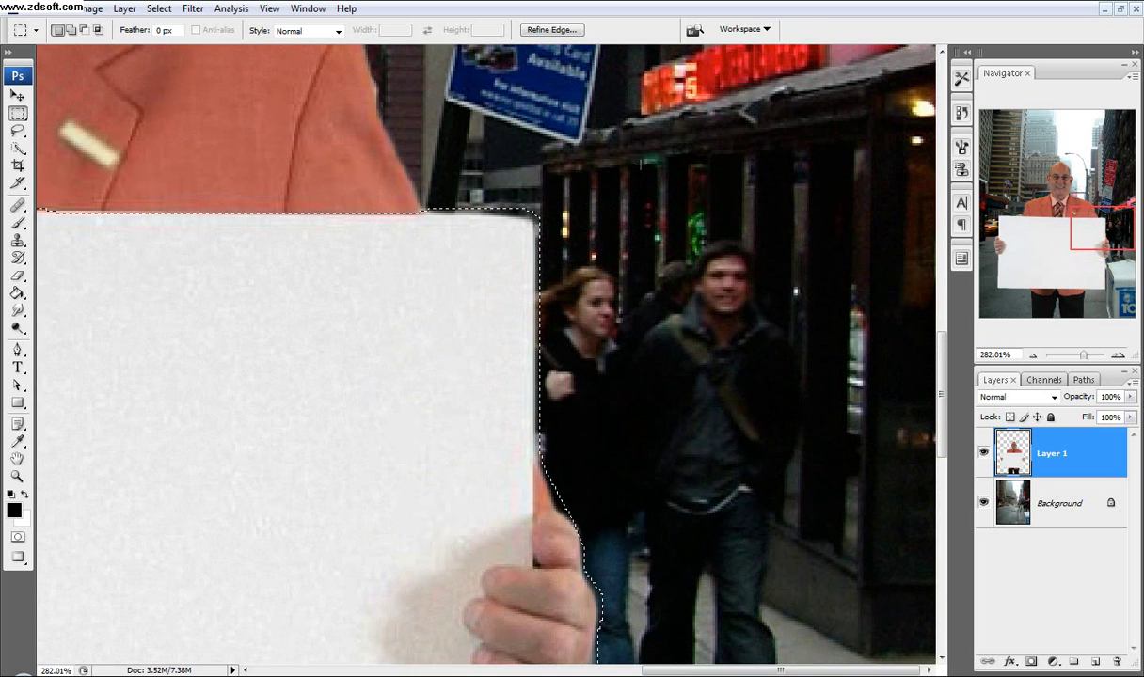
{"action": "left_click_drag", "start_coordinate": [575, 211], "coordinate": [574, 211]}
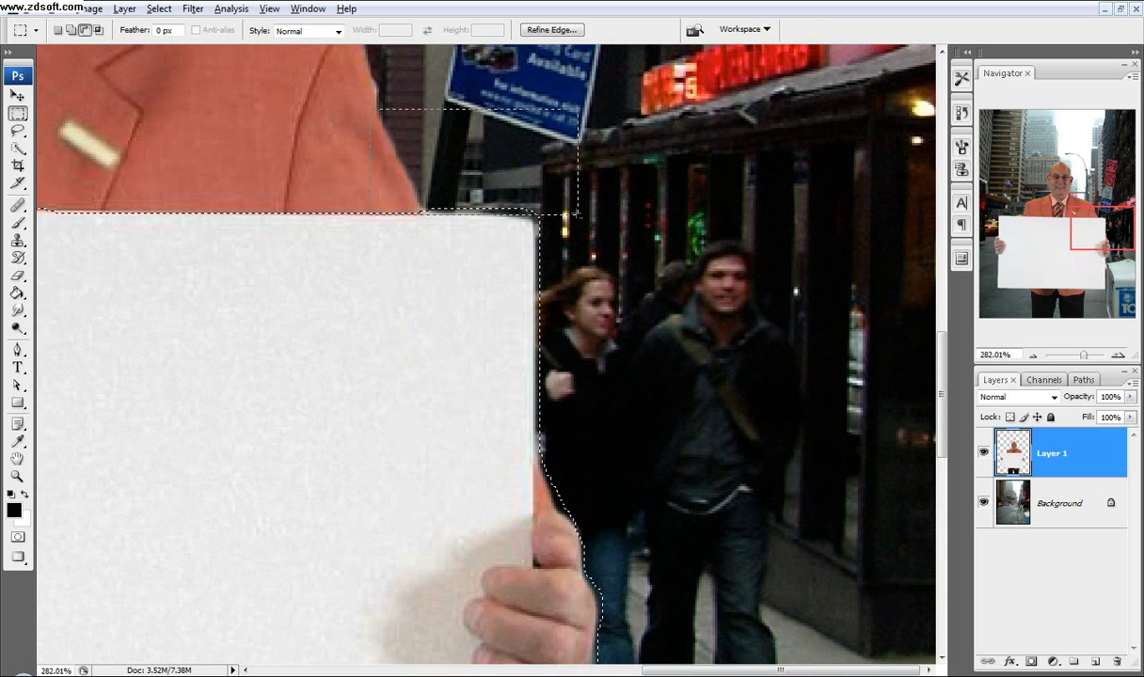
{"action": "left_click_drag", "start_coordinate": [559, 378], "coordinate": [537, 457]}
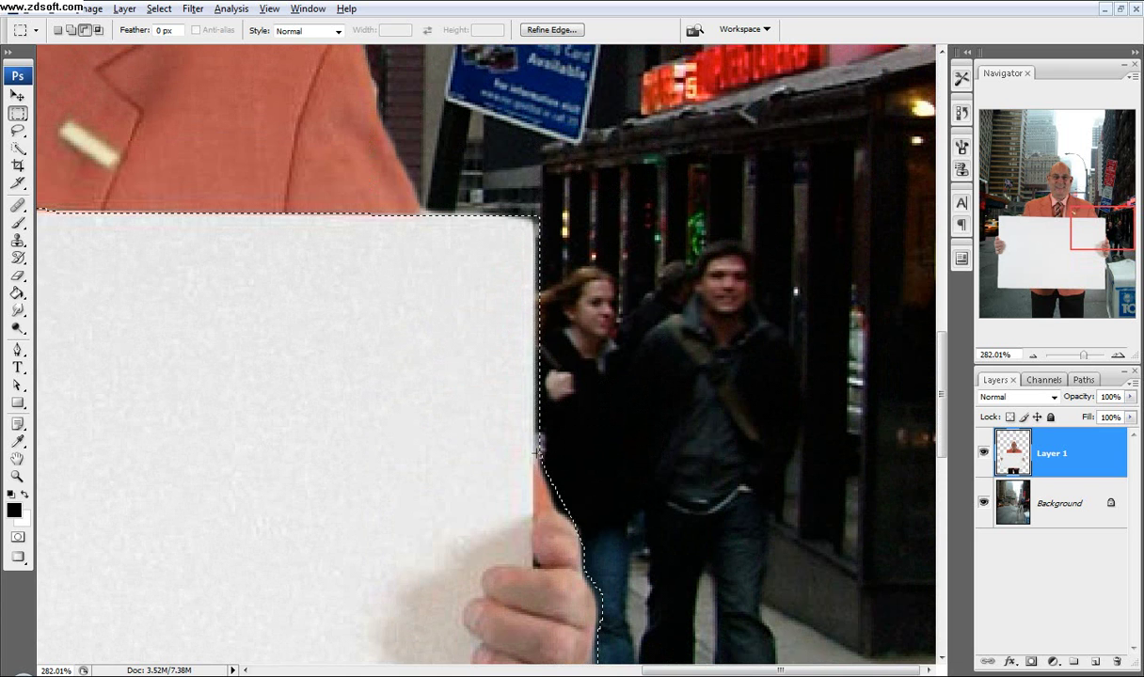
{"action": "scroll", "coordinate": [575, 460], "scroll_direction": "down", "scroll_amount": 4}
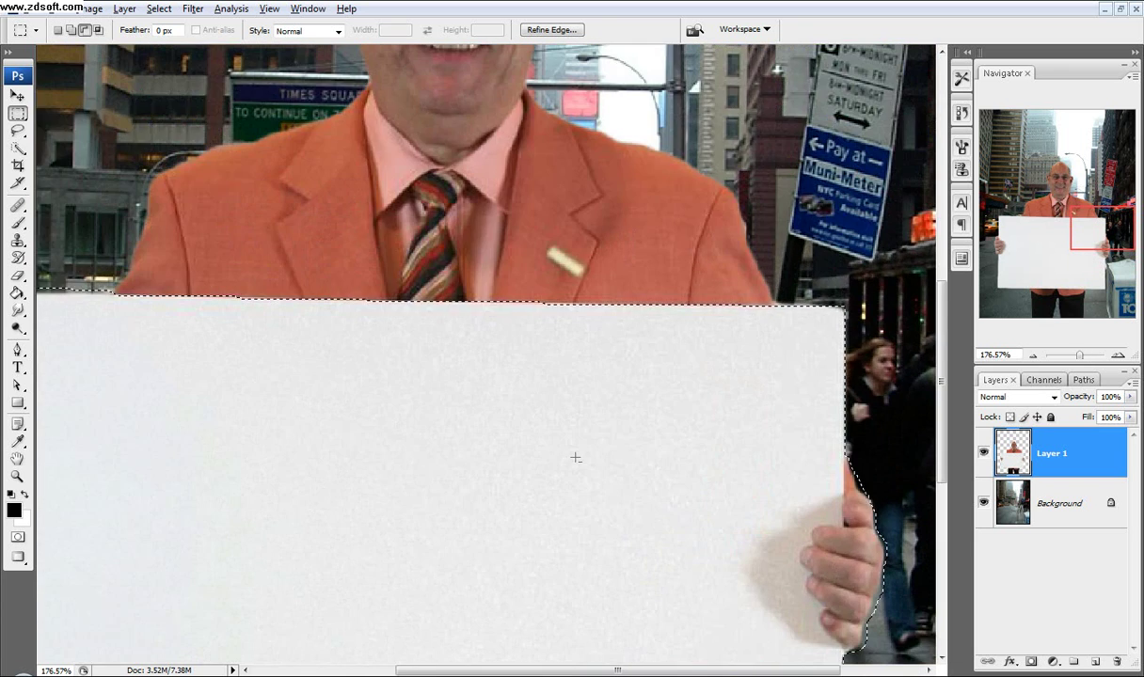
{"action": "scroll", "coordinate": [296, 324], "scroll_direction": "up", "scroll_amount": 4}
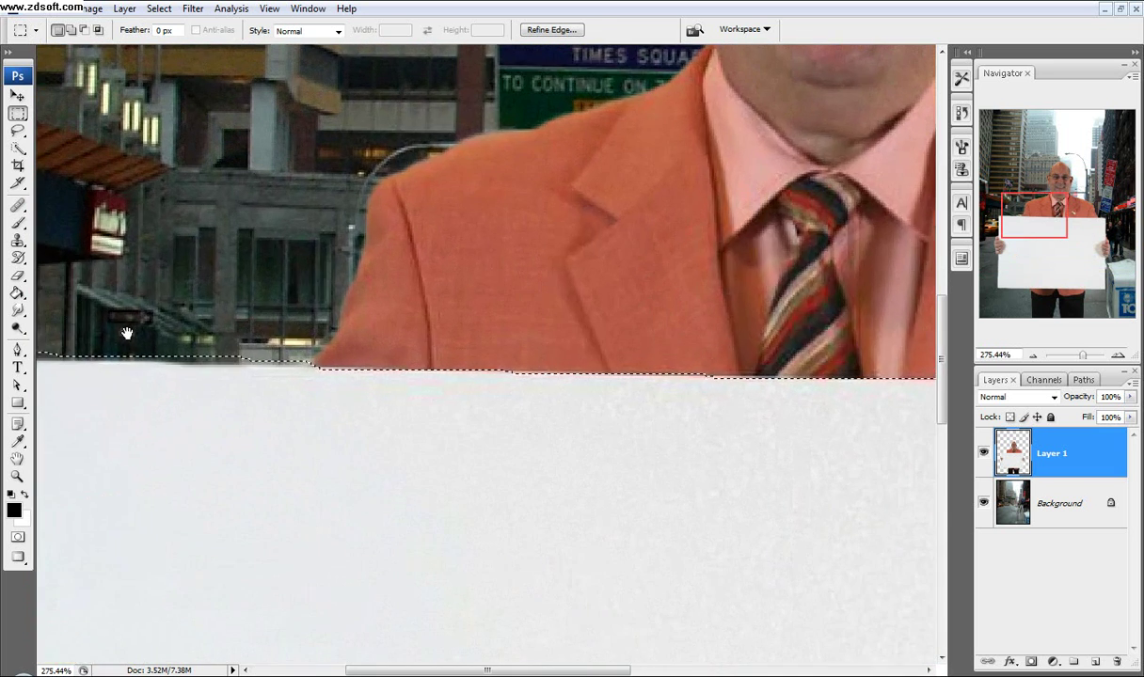
{"action": "scroll", "coordinate": [255, 202], "scroll_direction": "left", "scroll_amount": 3}
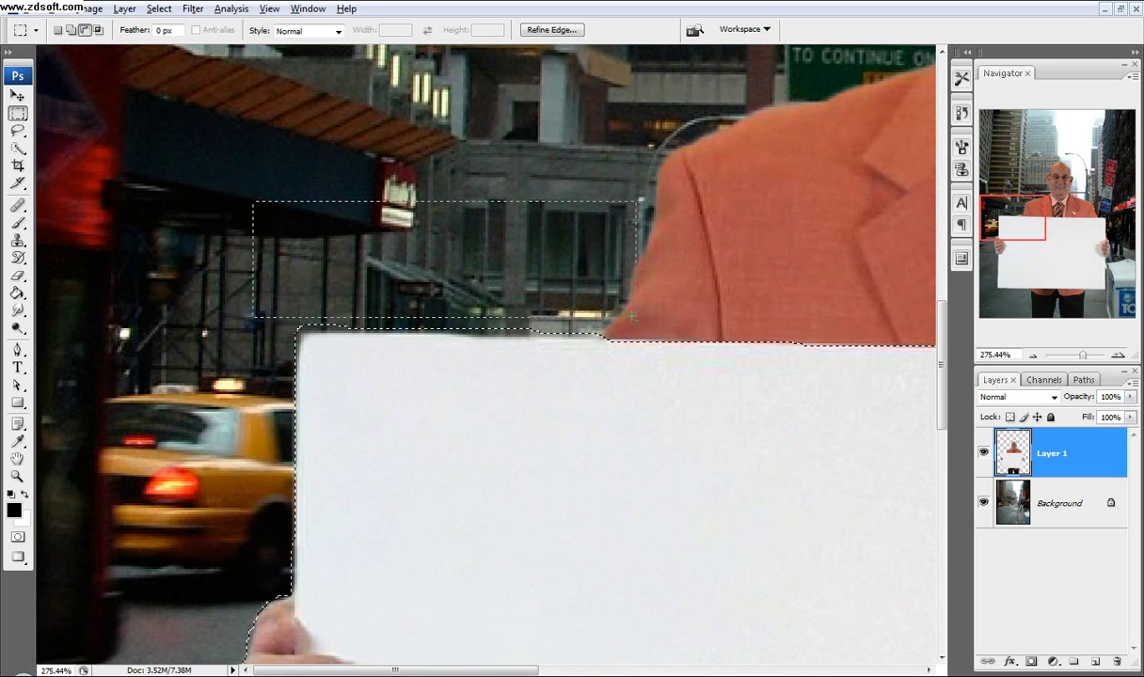
{"action": "left_click_drag", "start_coordinate": [633, 316], "coordinate": [656, 331]}
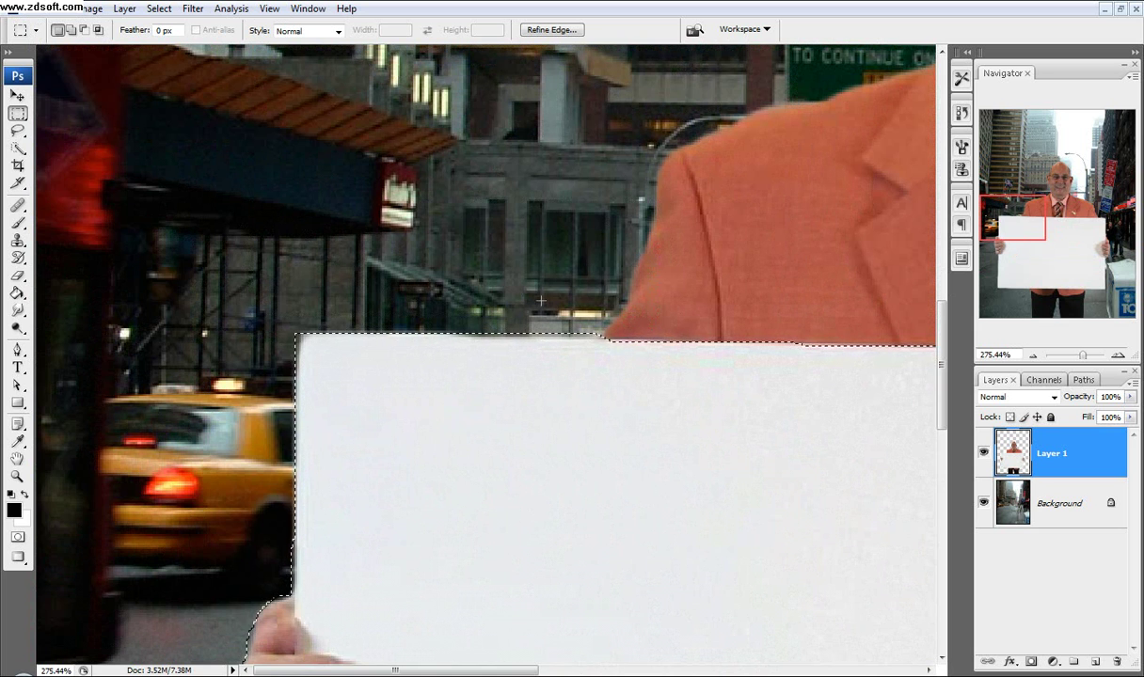
{"action": "scroll", "coordinate": [605, 334], "scroll_direction": "up", "scroll_amount": 2}
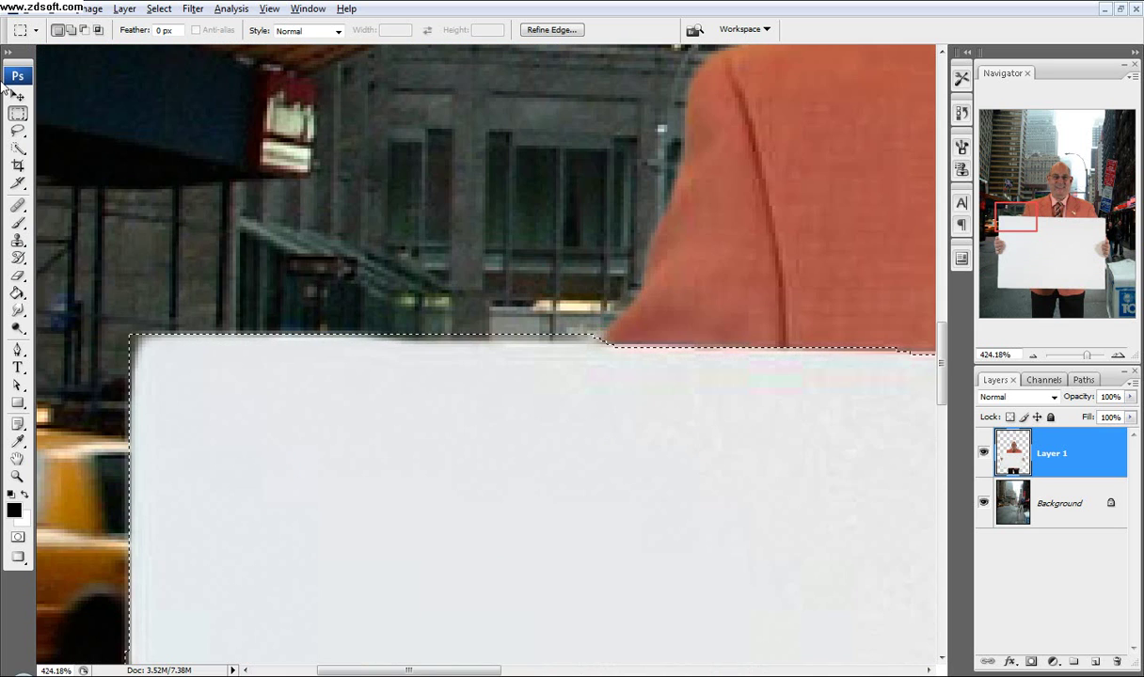
Step: Lasso a thin street sliver off the sign's top edge out of the selection
{"action": "left_click", "coordinate": [19, 132]}
{"action": "scroll", "coordinate": [663, 367], "scroll_direction": "up", "scroll_amount": 2}
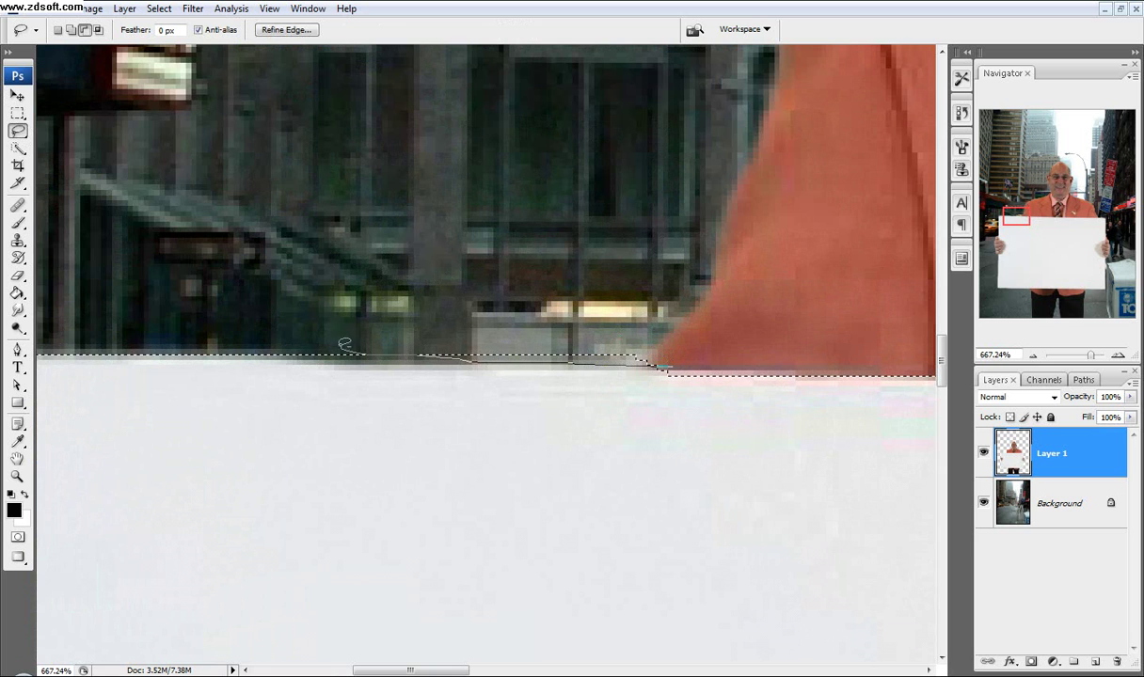
{"action": "mouse_move", "coordinate": [346, 344]}
{"action": "left_mouse_down"}
{"action": "mouse_move", "coordinate": [519, 288]}
{"action": "mouse_move", "coordinate": [773, 309]}
{"action": "mouse_move", "coordinate": [812, 317]}
{"action": "left_mouse_up"}
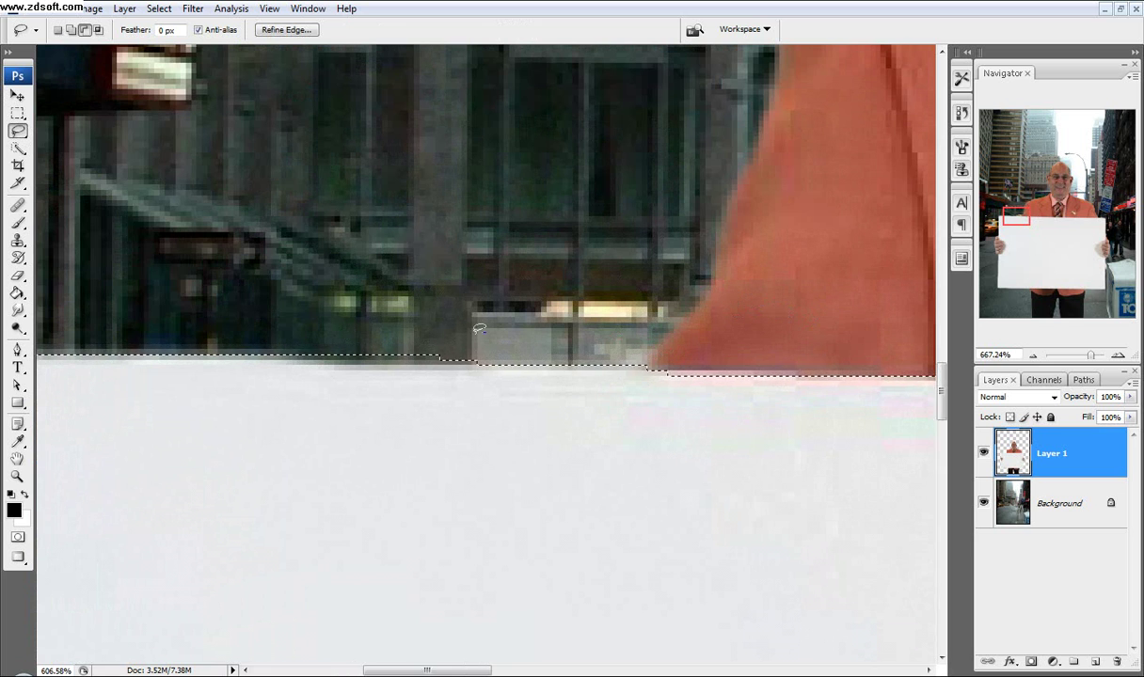
{"action": "scroll", "coordinate": [479, 329], "scroll_direction": "down", "scroll_amount": 8}
{"action": "scroll", "coordinate": [480, 272], "scroll_direction": "up", "scroll_amount": 1}
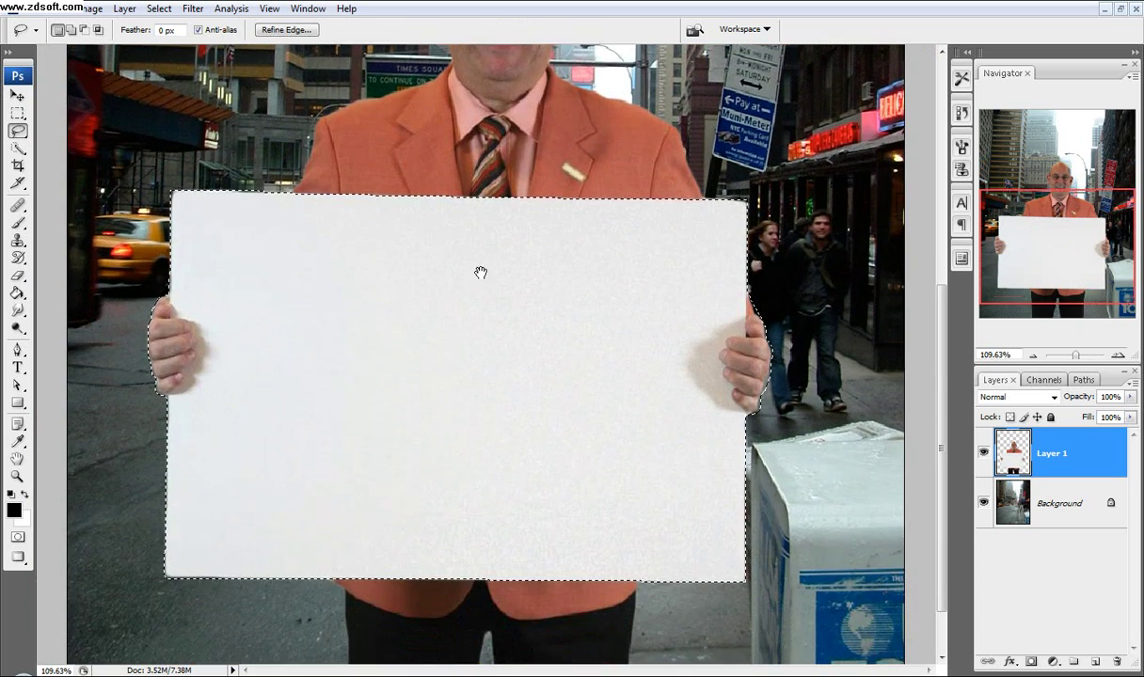
{"action": "scroll", "coordinate": [351, 290], "scroll_direction": "up", "scroll_amount": 1}
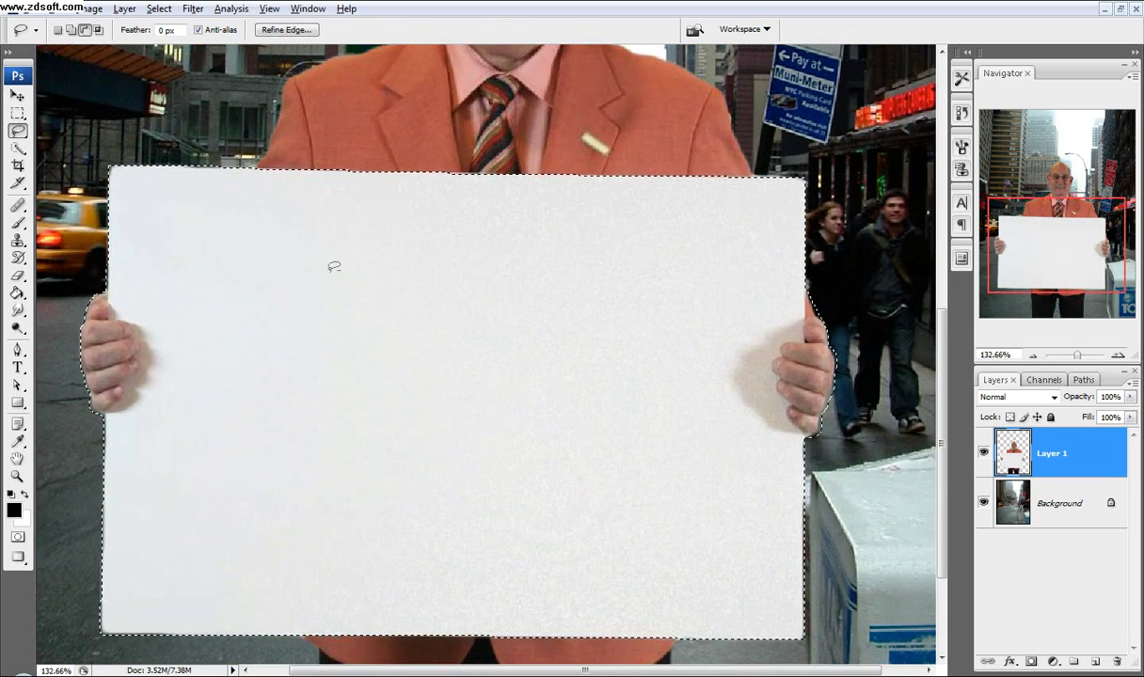
{"action": "left_click", "coordinate": [162, 9]}
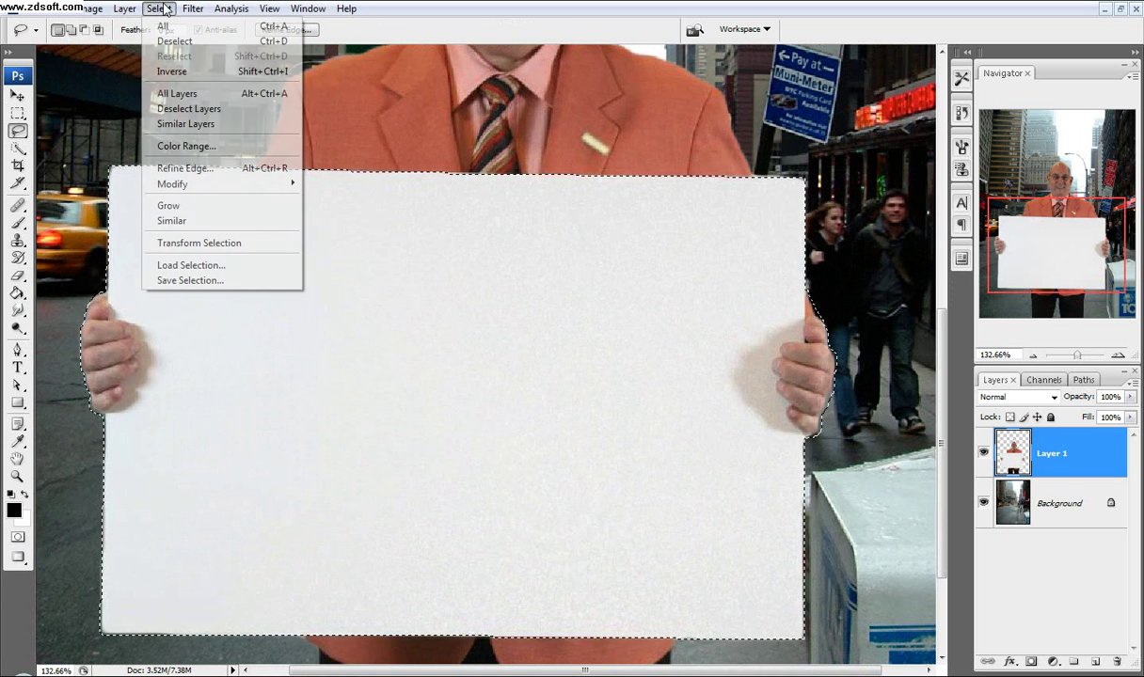
Step: Refine the sign selection's edge with Contract/Expand -100% and Feather 0 px, then apply it
{"action": "left_click", "coordinate": [186, 167]}
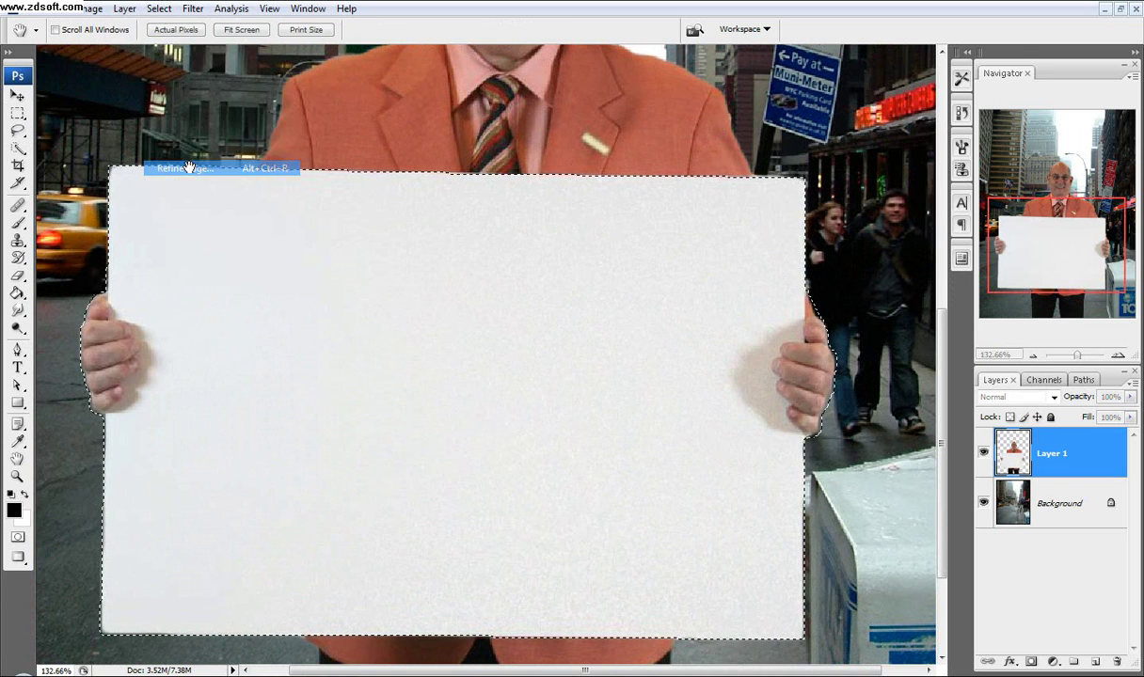
{"action": "left_click", "coordinate": [786, 326]}
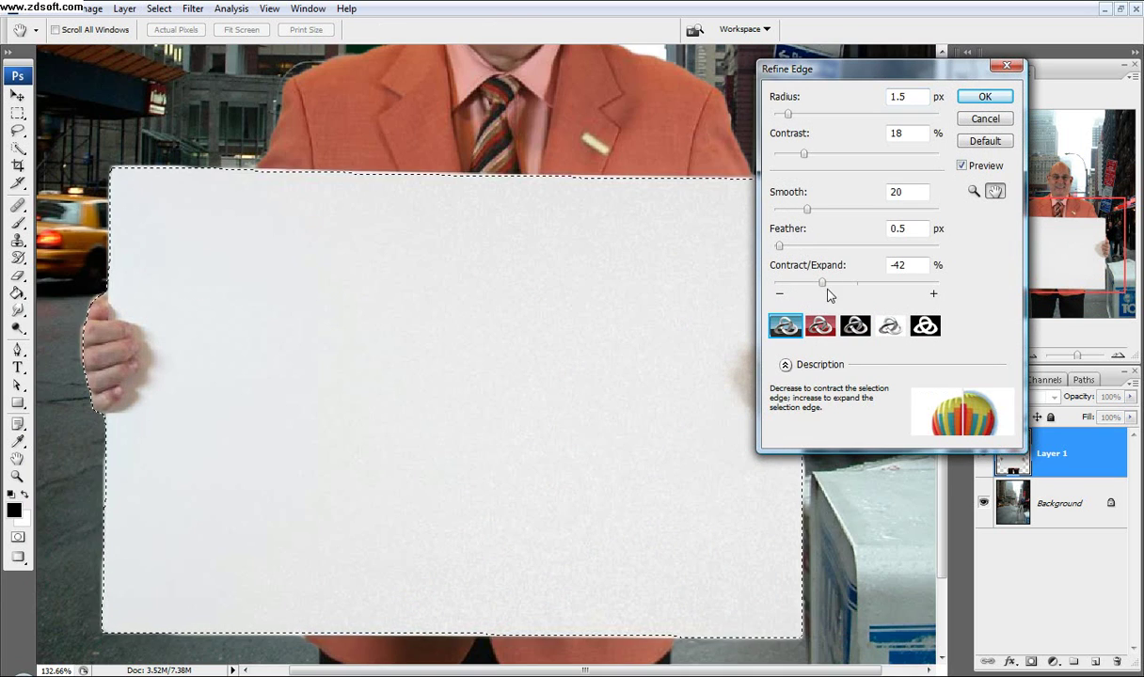
{"action": "left_click_drag", "start_coordinate": [822, 282], "coordinate": [822, 283]}
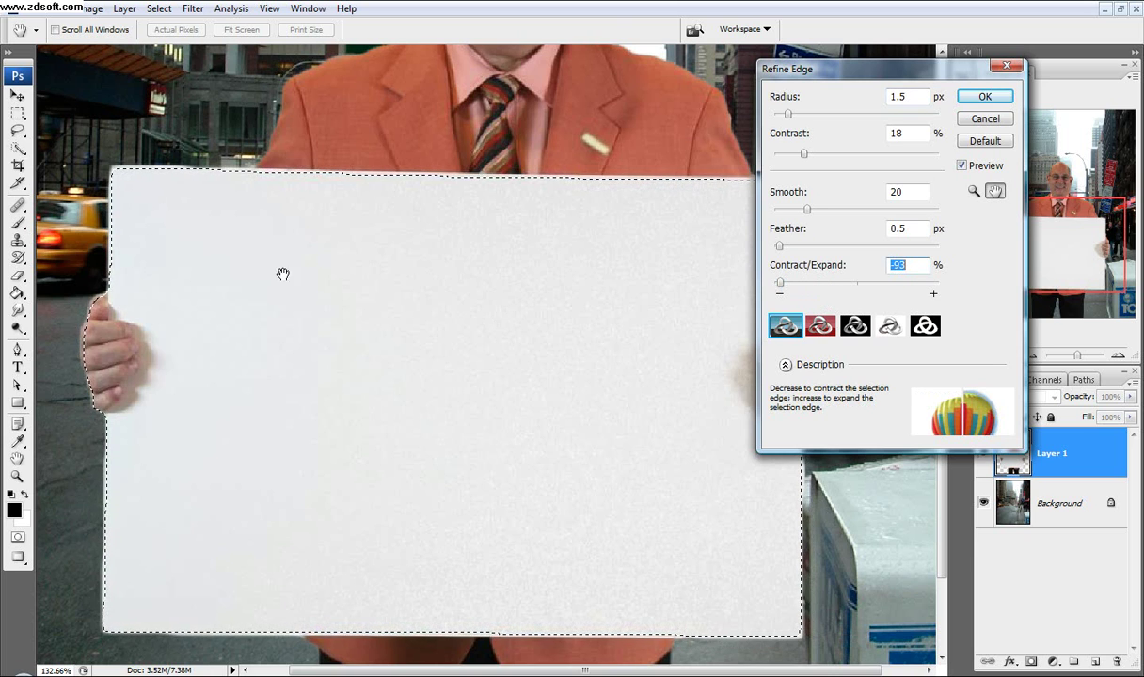
{"action": "left_click_drag", "start_coordinate": [779, 287], "coordinate": [772, 246]}
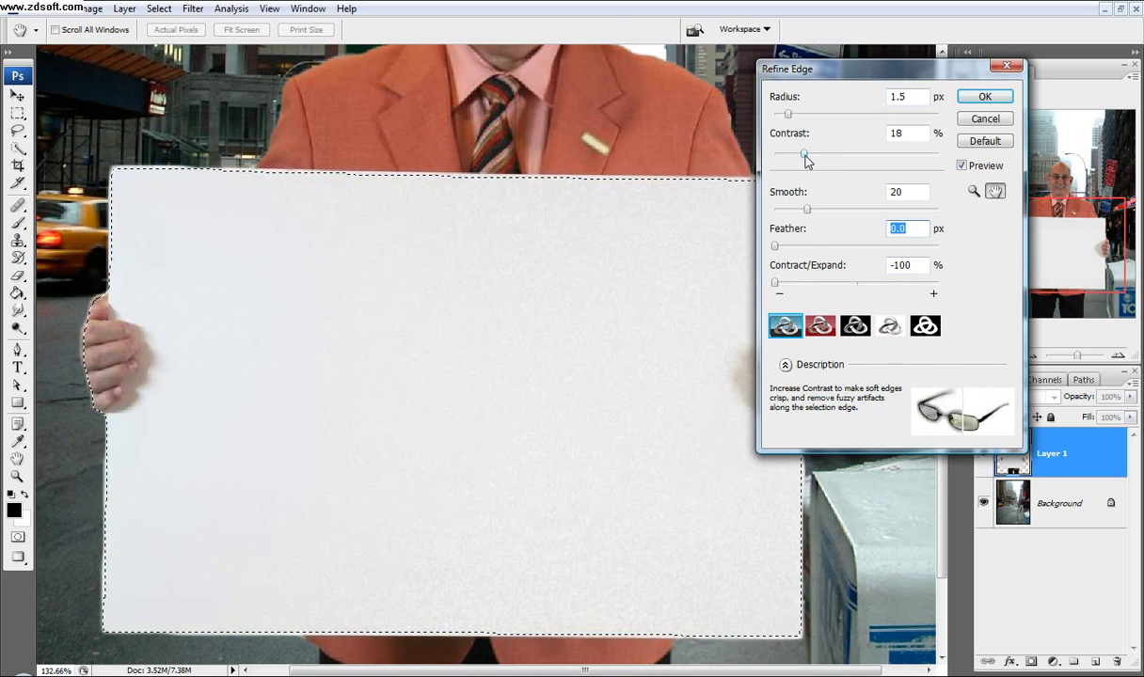
{"action": "left_click", "coordinate": [981, 98]}
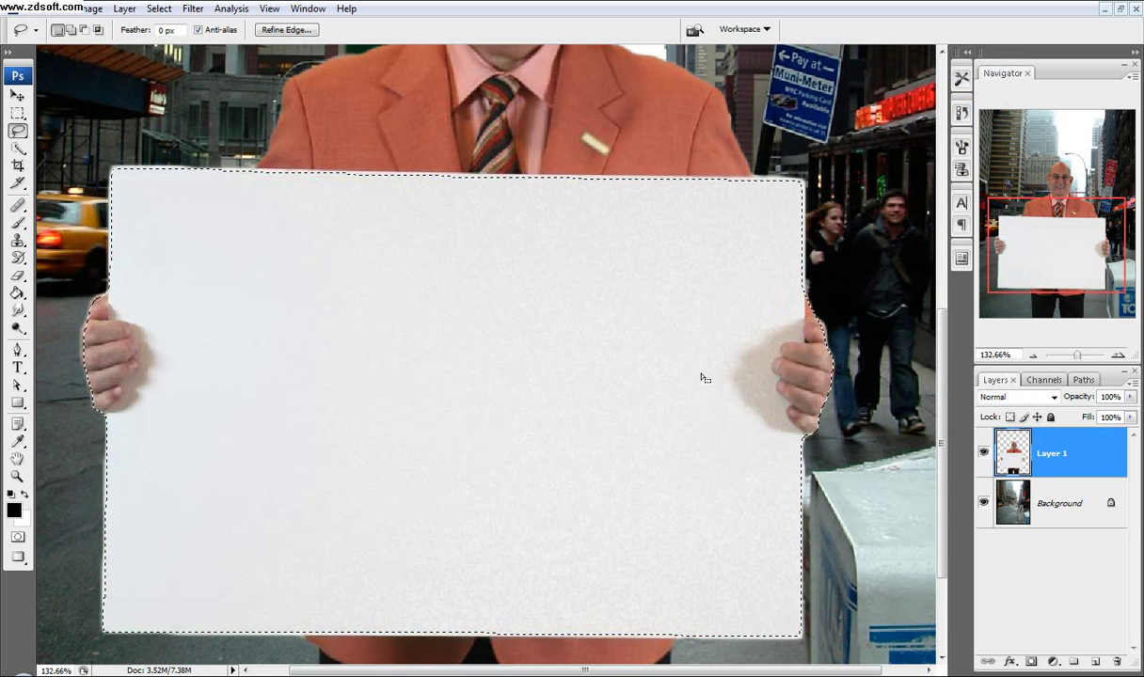
{"action": "left_click_drag", "start_coordinate": [396, 348], "coordinate": [447, 303]}
{"action": "scroll", "coordinate": [169, 311], "scroll_direction": "up", "scroll_amount": 5}
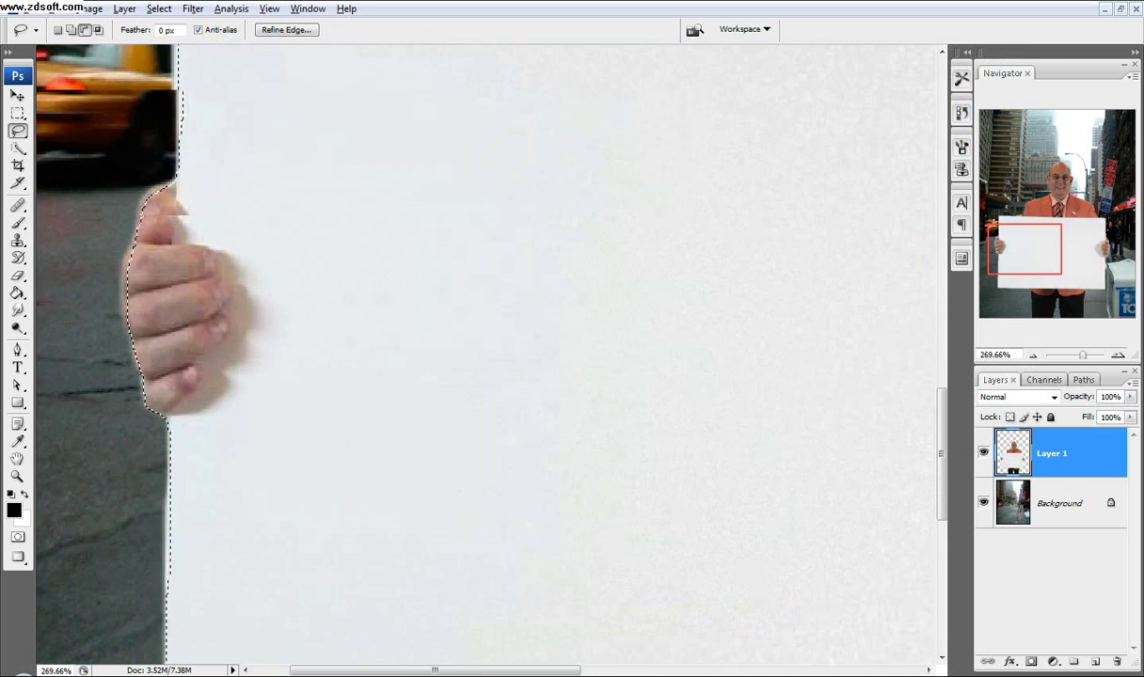
Step: In Quick Mask, brush over the left hand's fingers and thumb to mask them out
{"action": "left_click", "coordinate": [17, 537]}
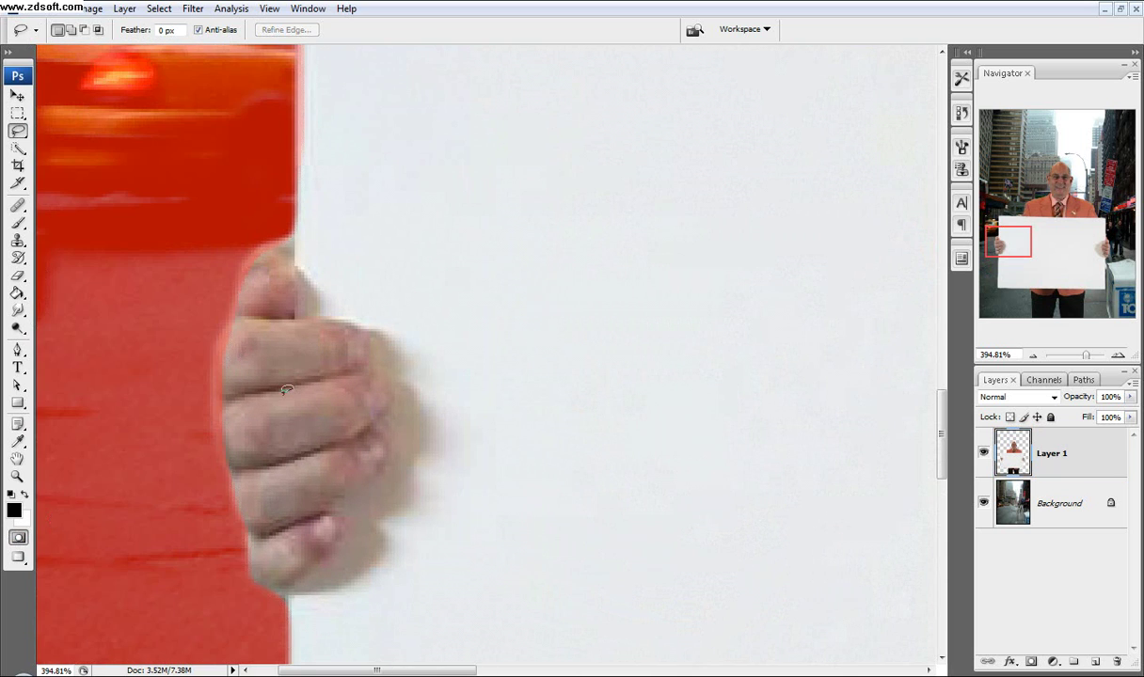
{"action": "left_click", "coordinate": [16, 225]}
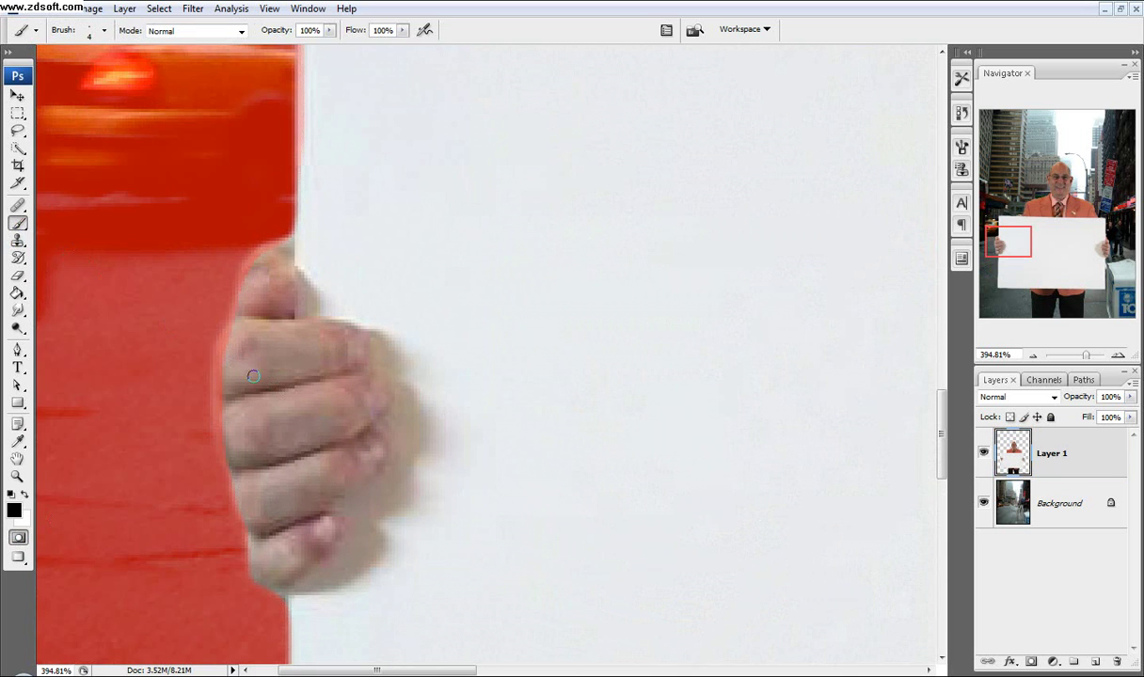
{"action": "left_click_drag", "start_coordinate": [219, 337], "coordinate": [257, 542]}
{"action": "key", "text": "bracketright"}
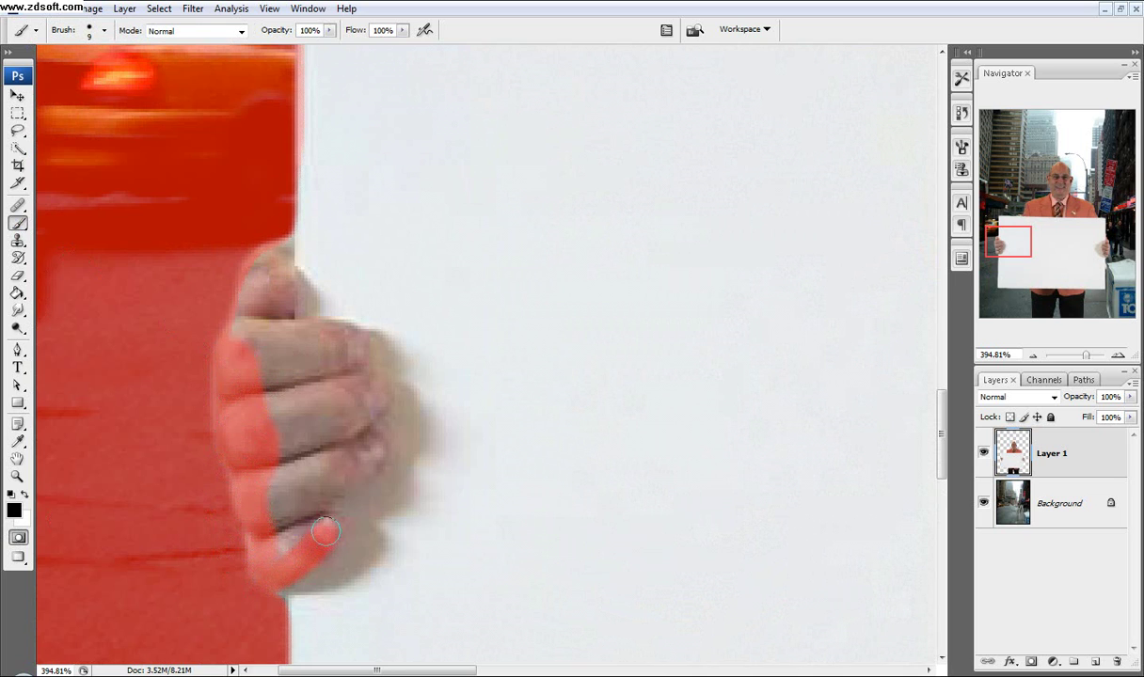
{"action": "left_click_drag", "start_coordinate": [324, 532], "coordinate": [272, 553]}
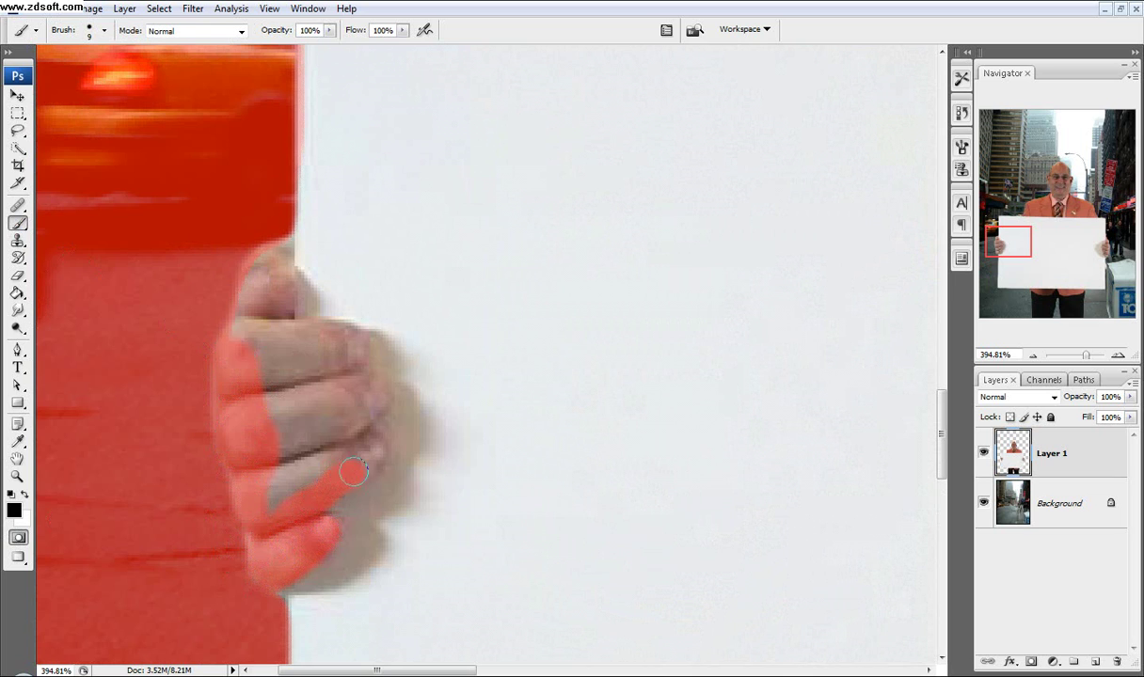
{"action": "mouse_move", "coordinate": [367, 444]}
{"action": "left_mouse_down"}
{"action": "mouse_move", "coordinate": [257, 512]}
{"action": "mouse_move", "coordinate": [323, 435]}
{"action": "left_mouse_up"}
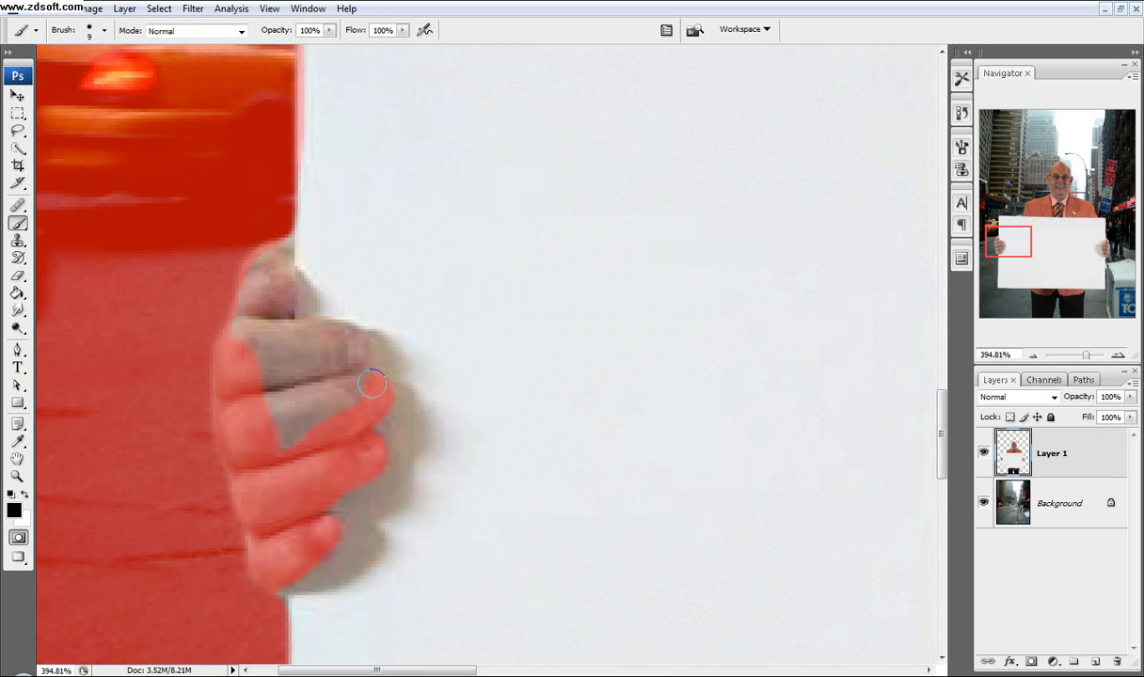
{"action": "left_click_drag", "start_coordinate": [372, 384], "coordinate": [251, 431]}
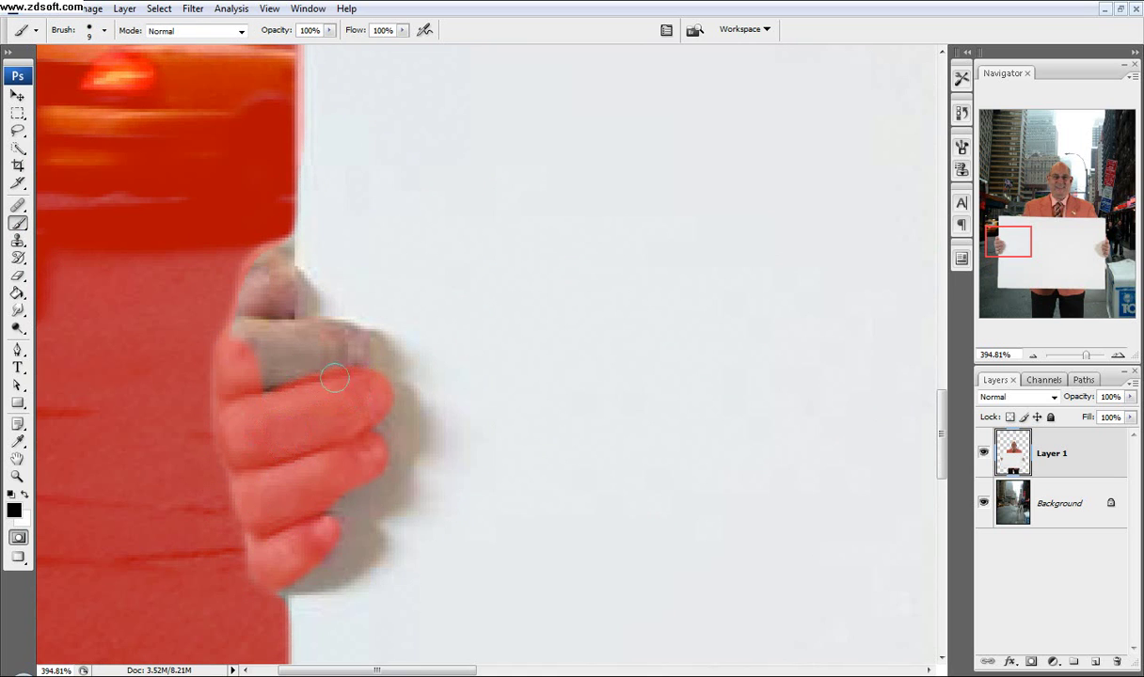
{"action": "mouse_move", "coordinate": [336, 336]}
{"action": "left_mouse_down"}
{"action": "mouse_move", "coordinate": [228, 325]}
{"action": "mouse_move", "coordinate": [275, 246]}
{"action": "left_mouse_up"}
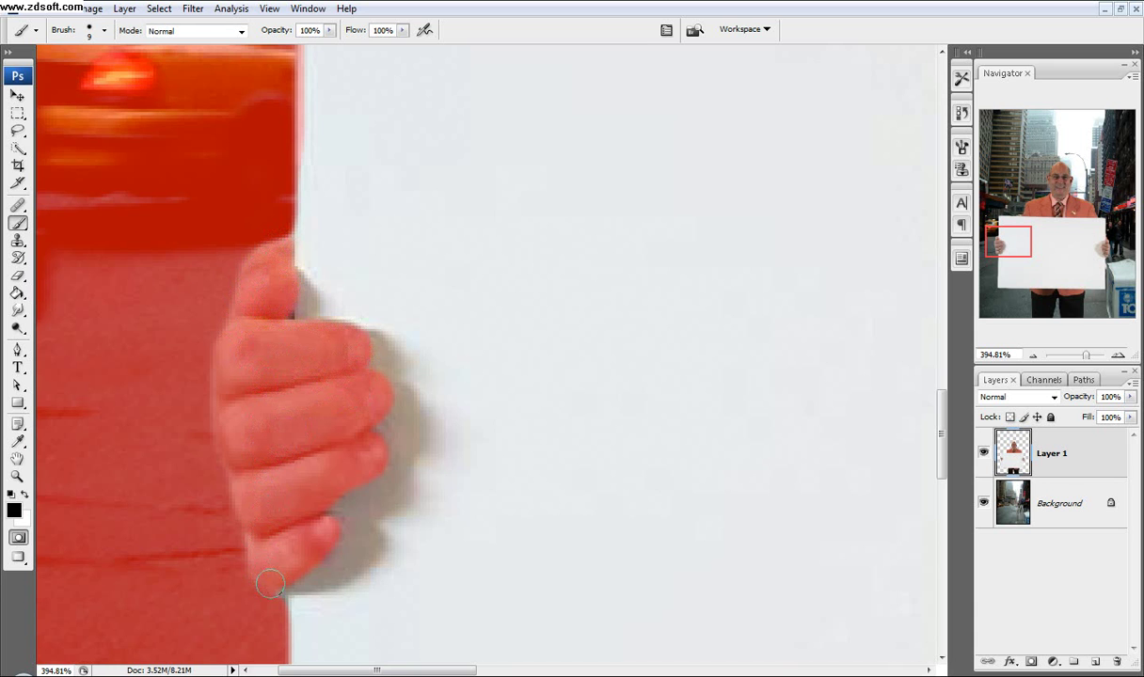
{"action": "left_click_drag", "start_coordinate": [649, 379], "coordinate": [235, 377]}
Step: Pan to the right hand and paint the mask along its thumb
{"action": "left_click_drag", "start_coordinate": [596, 359], "coordinate": [350, 379]}
{"action": "left_click_drag", "start_coordinate": [732, 357], "coordinate": [309, 365]}
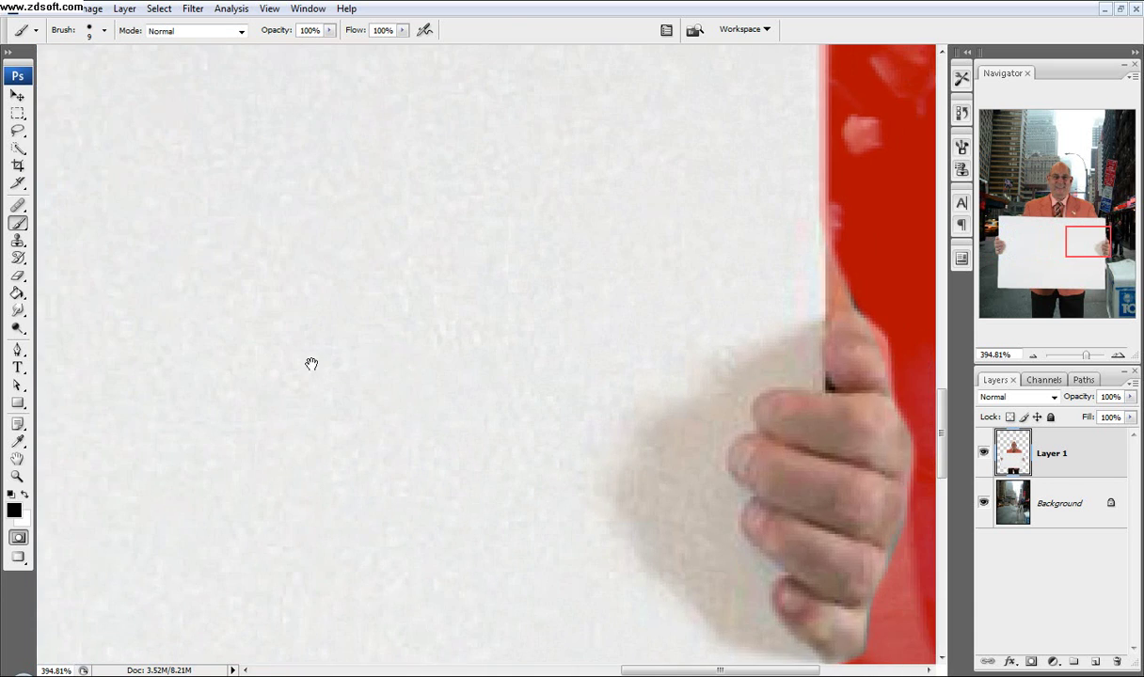
{"action": "left_click_drag", "start_coordinate": [678, 387], "coordinate": [289, 262]}
{"action": "left_click_drag", "start_coordinate": [417, 138], "coordinate": [409, 174]}
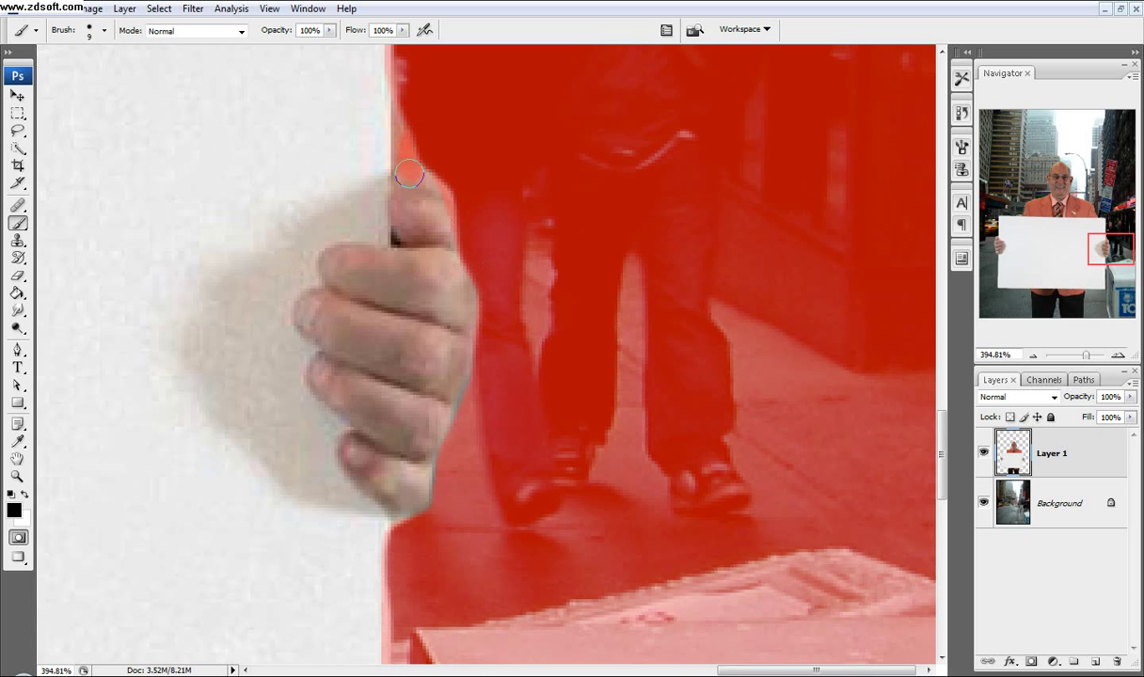
{"action": "left_click_drag", "start_coordinate": [406, 222], "coordinate": [432, 172]}
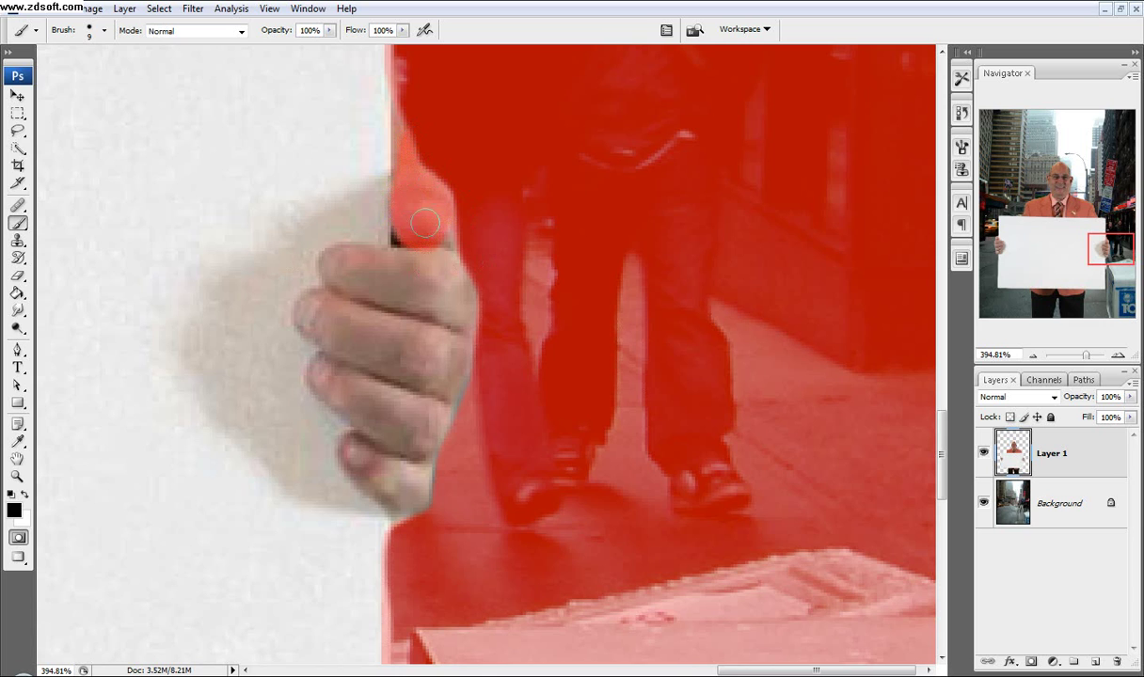
{"action": "mouse_move", "coordinate": [424, 223]}
{"action": "left_mouse_down"}
{"action": "mouse_move", "coordinate": [455, 305]}
{"action": "mouse_move", "coordinate": [452, 227]}
{"action": "mouse_move", "coordinate": [472, 332]}
{"action": "mouse_move", "coordinate": [434, 425]}
{"action": "left_mouse_up"}
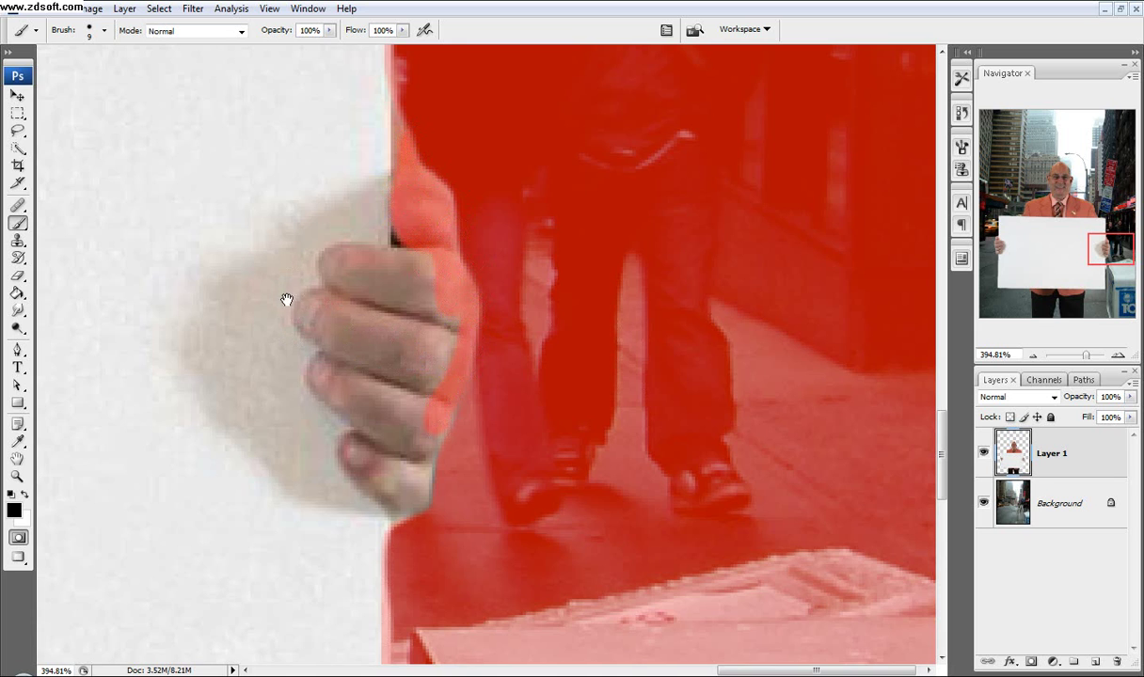
Step: Mask the right hand's fingers and the remaining grey patch, then zoom out
{"action": "left_click_drag", "start_coordinate": [287, 300], "coordinate": [281, 312]}
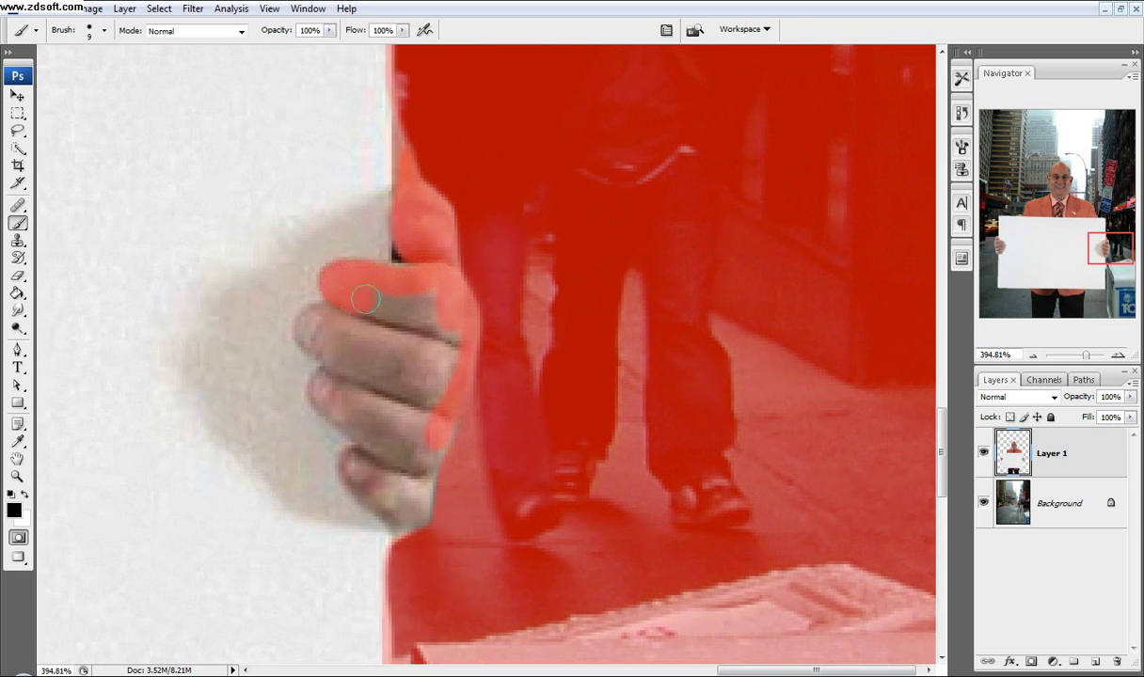
{"action": "mouse_move", "coordinate": [407, 265]}
{"action": "left_mouse_down"}
{"action": "mouse_move", "coordinate": [424, 327]}
{"action": "mouse_move", "coordinate": [461, 344]}
{"action": "mouse_move", "coordinate": [426, 522]}
{"action": "left_mouse_up"}
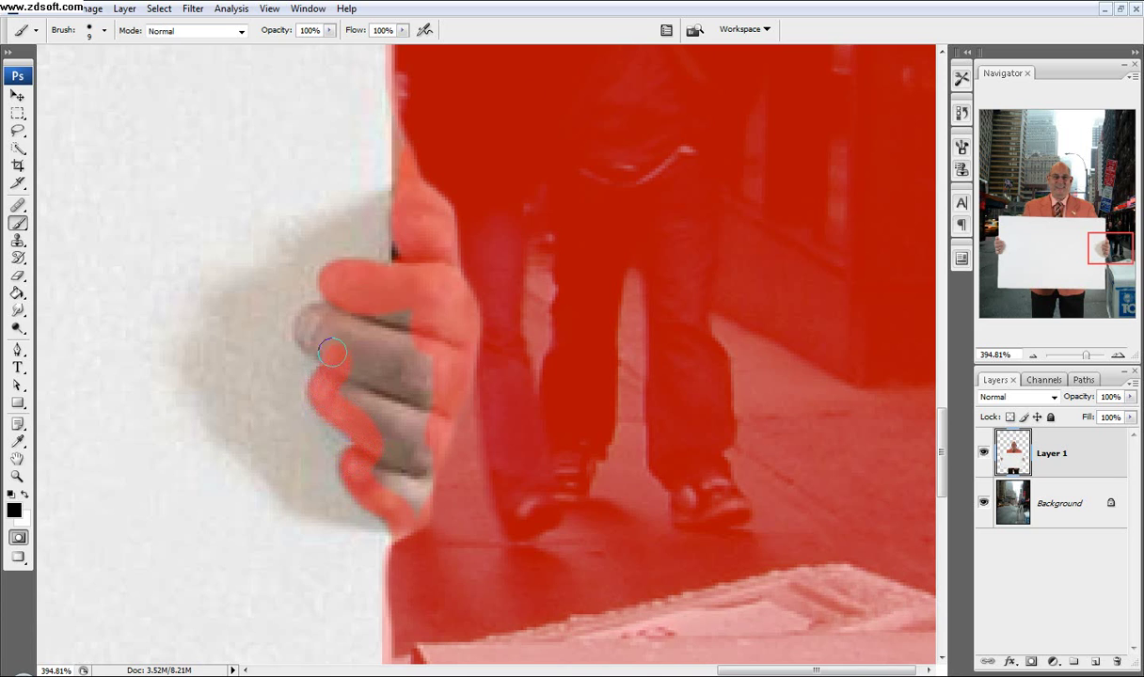
{"action": "left_click_drag", "start_coordinate": [309, 321], "coordinate": [368, 310]}
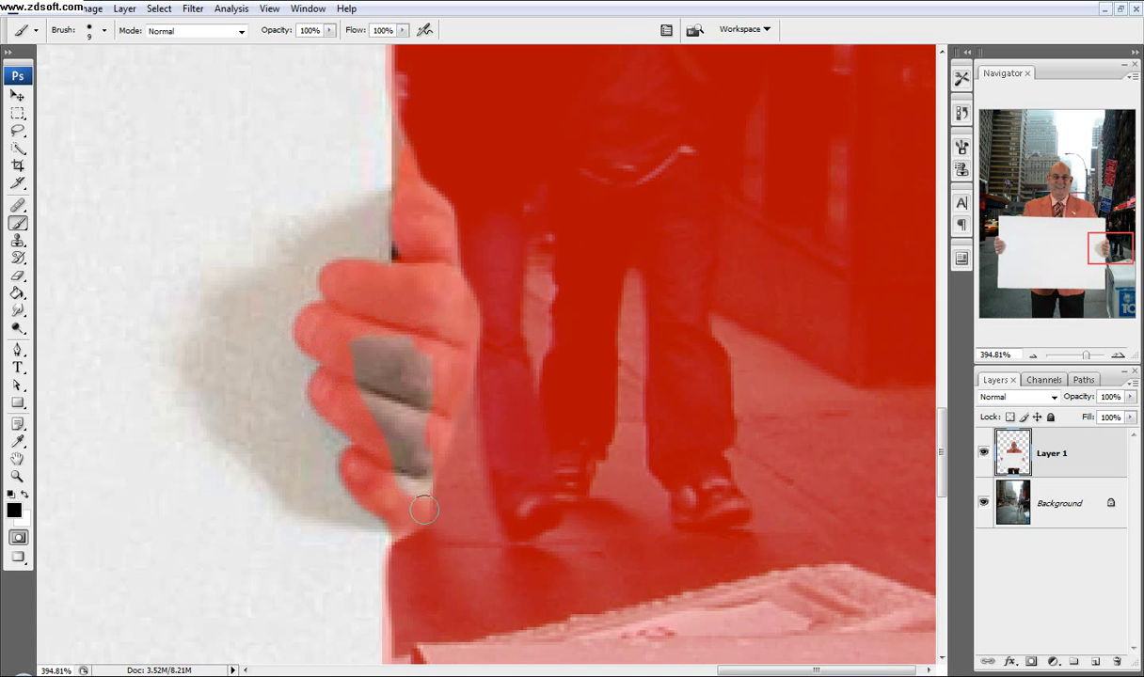
{"action": "left_click_drag", "start_coordinate": [423, 509], "coordinate": [416, 334]}
{"action": "mouse_move", "coordinate": [366, 384]}
{"action": "left_mouse_down"}
{"action": "mouse_move", "coordinate": [403, 486]}
{"action": "mouse_move", "coordinate": [389, 352]}
{"action": "left_mouse_up"}
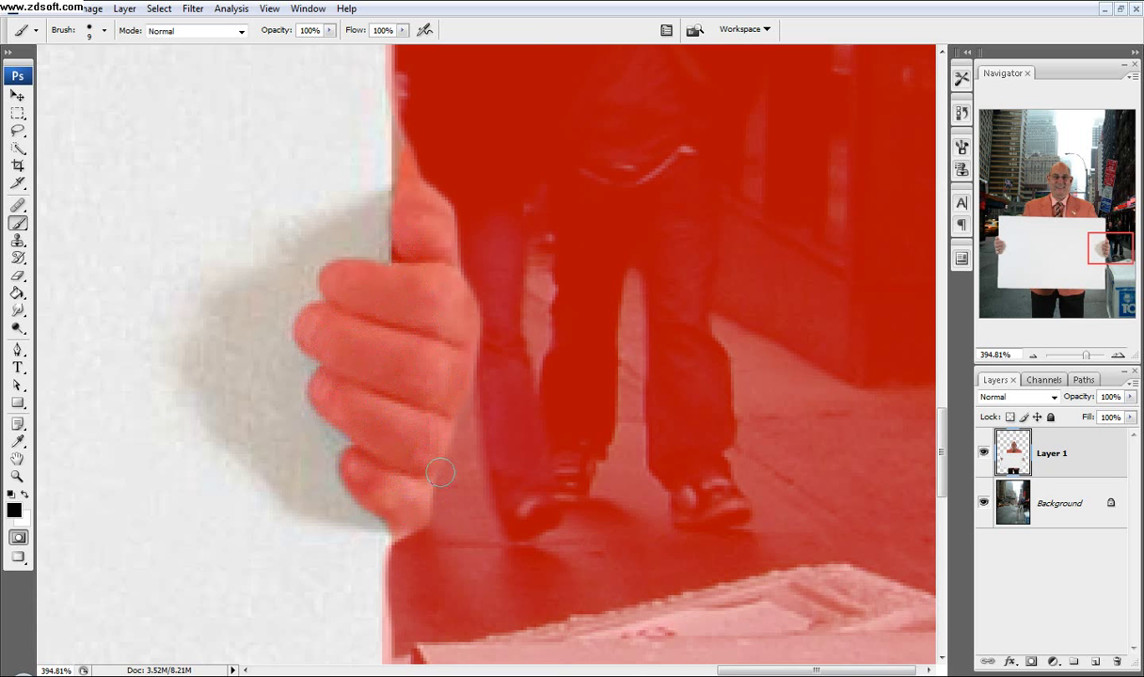
{"action": "scroll", "coordinate": [420, 512], "scroll_direction": "down", "scroll_amount": 5}
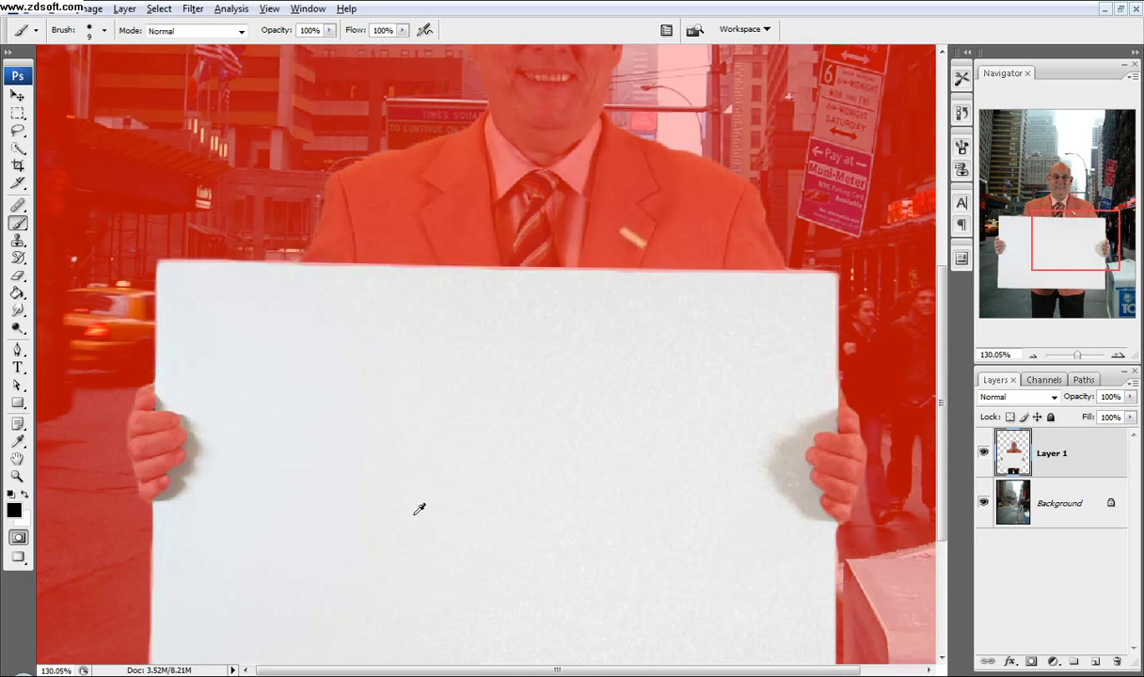
{"action": "scroll", "coordinate": [420, 509], "scroll_direction": "down", "scroll_amount": 3}
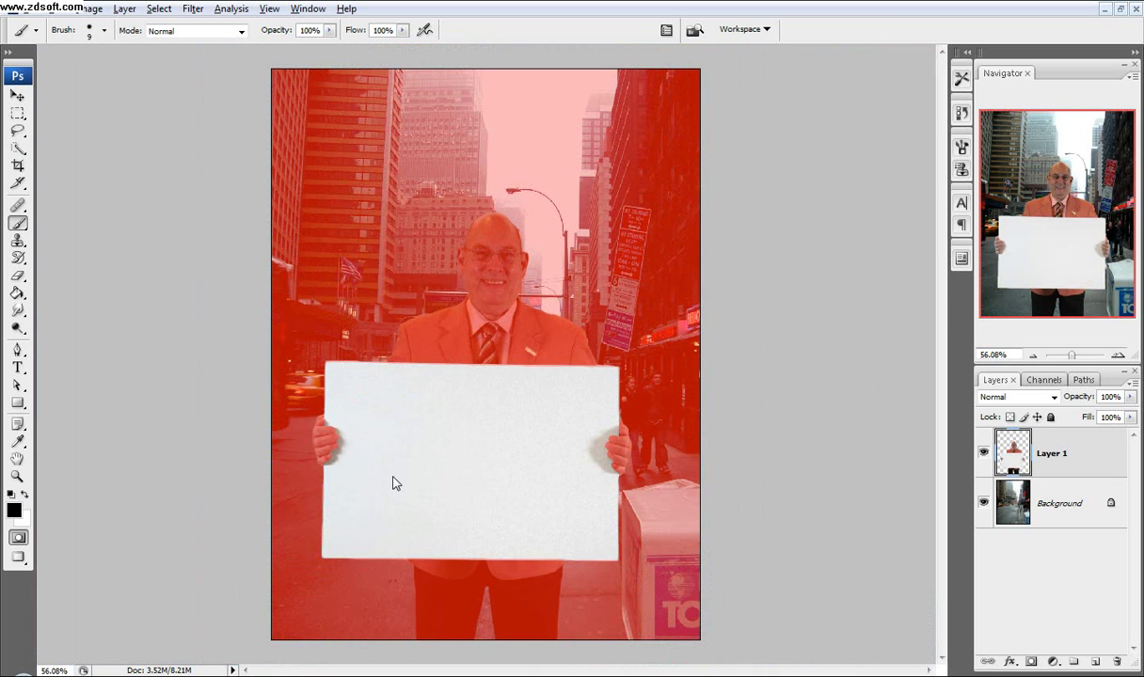
Step: Exit Quick Mask and save the selection as a new channel named 'sign'
{"action": "left_click", "coordinate": [16, 541]}
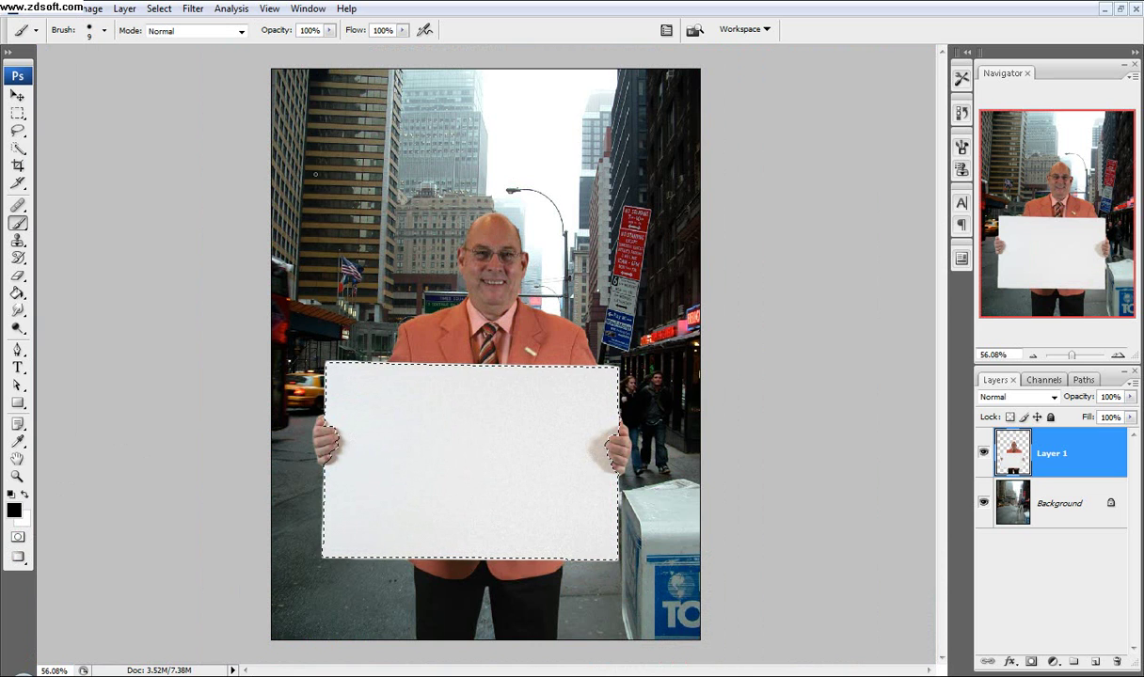
{"action": "left_click", "coordinate": [160, 8]}
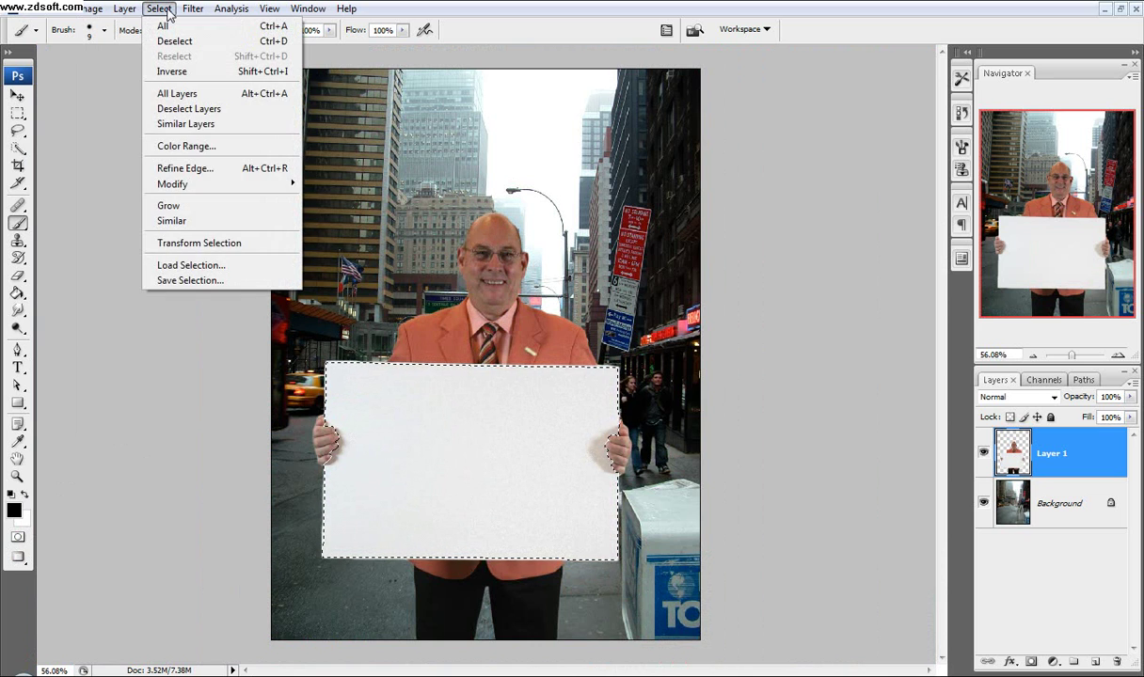
{"action": "left_click", "coordinate": [177, 279]}
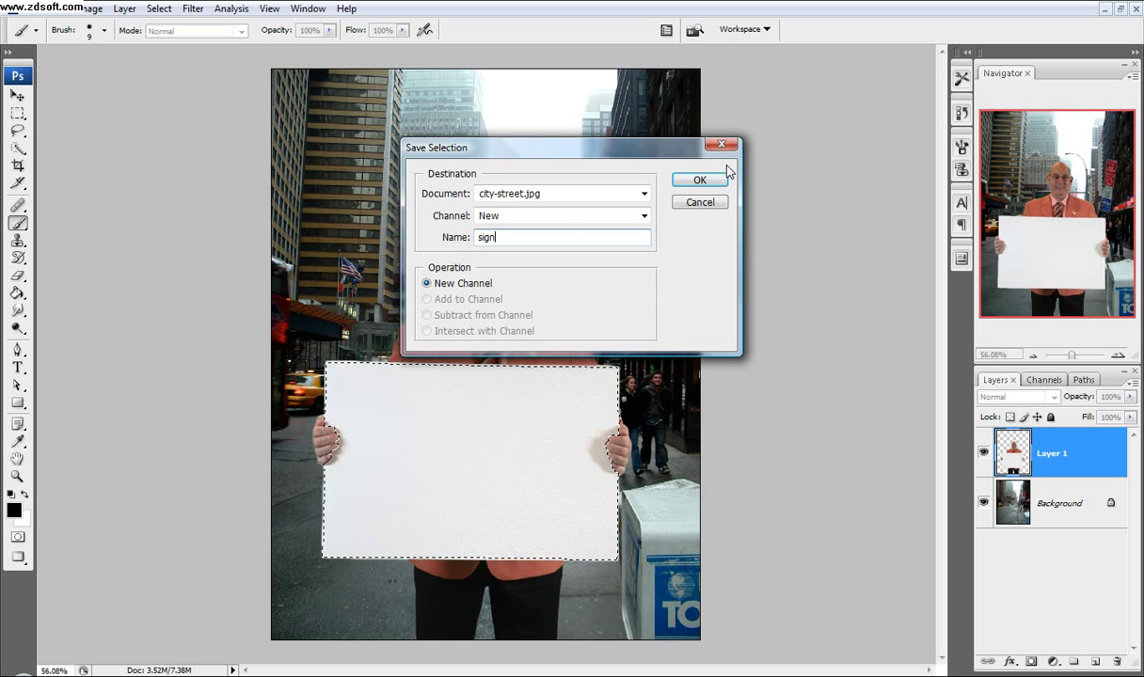
{"action": "left_click", "coordinate": [698, 179]}
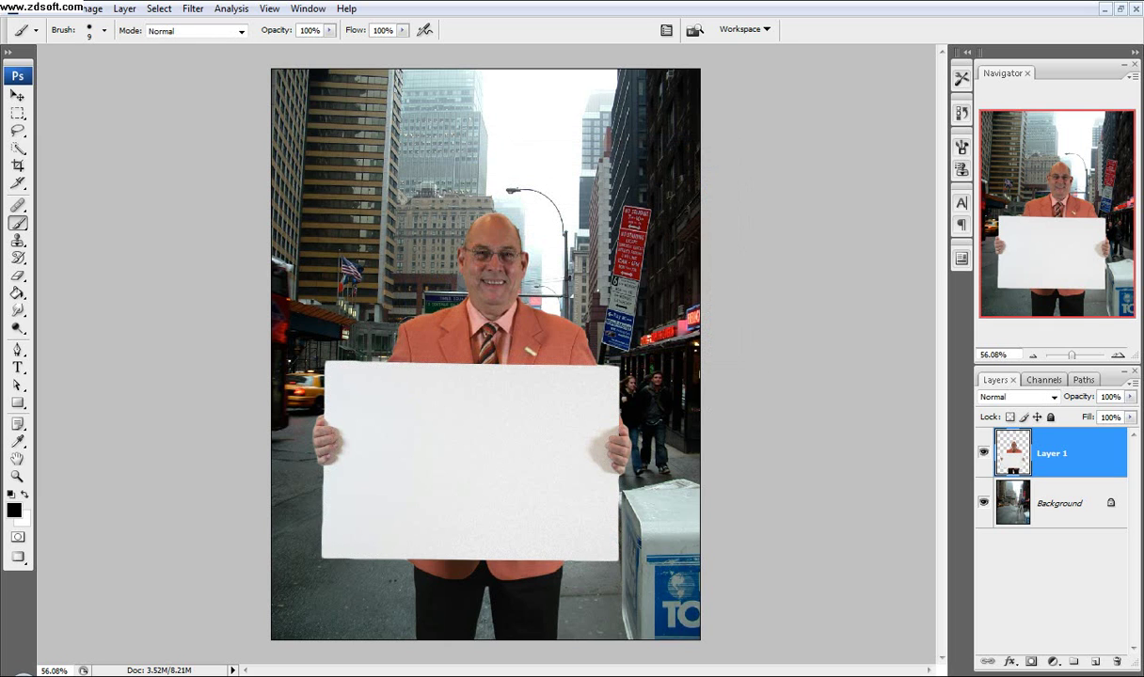
Step: Drag the whole Chest X-Ray image onto city-street.jpg as Layer 2 and maximize that window
{"action": "left_click", "coordinate": [1121, 10]}
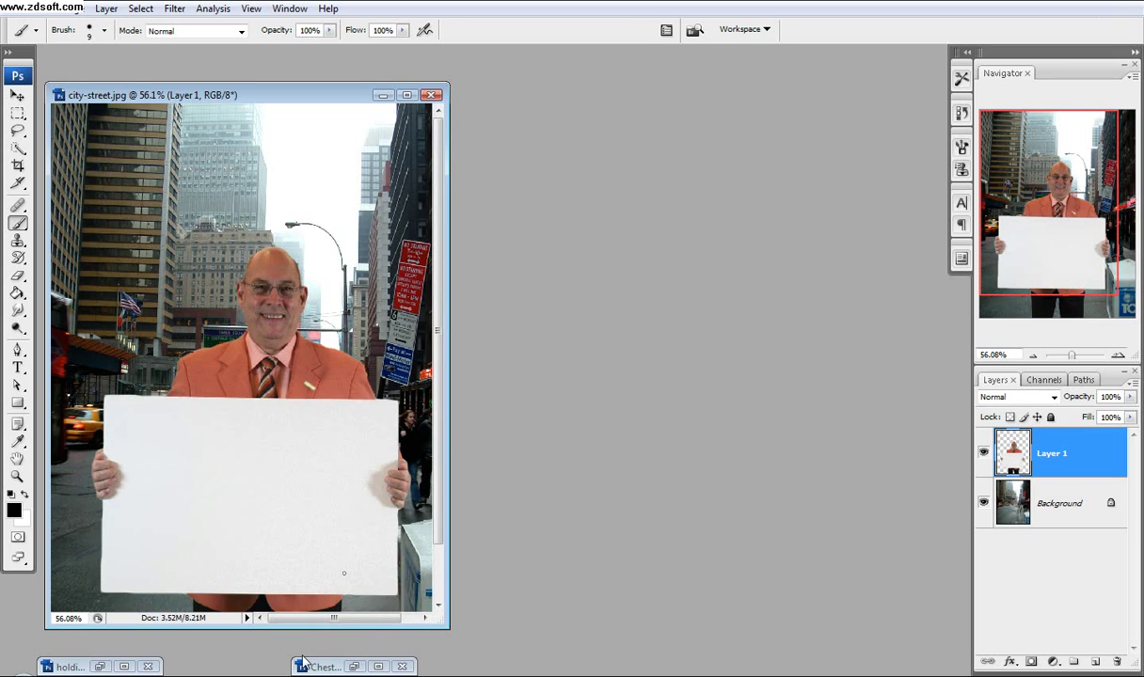
{"action": "left_click", "coordinate": [377, 666]}
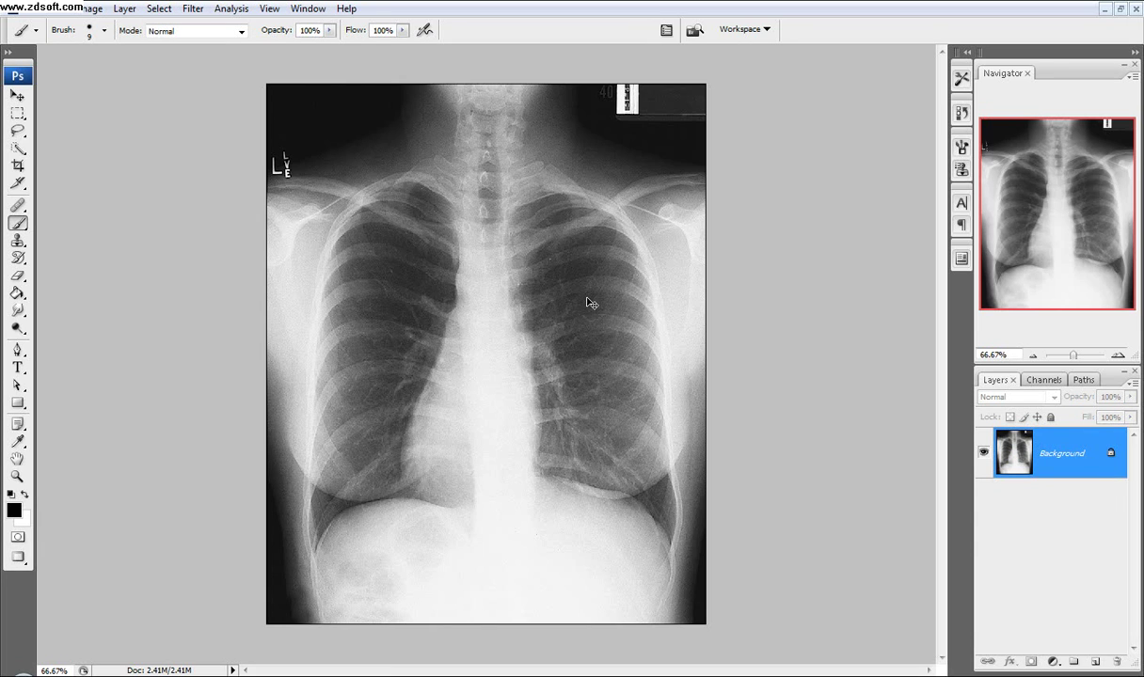
{"action": "key", "text": "ctrl+a"}
{"action": "left_click", "coordinate": [1120, 9]}
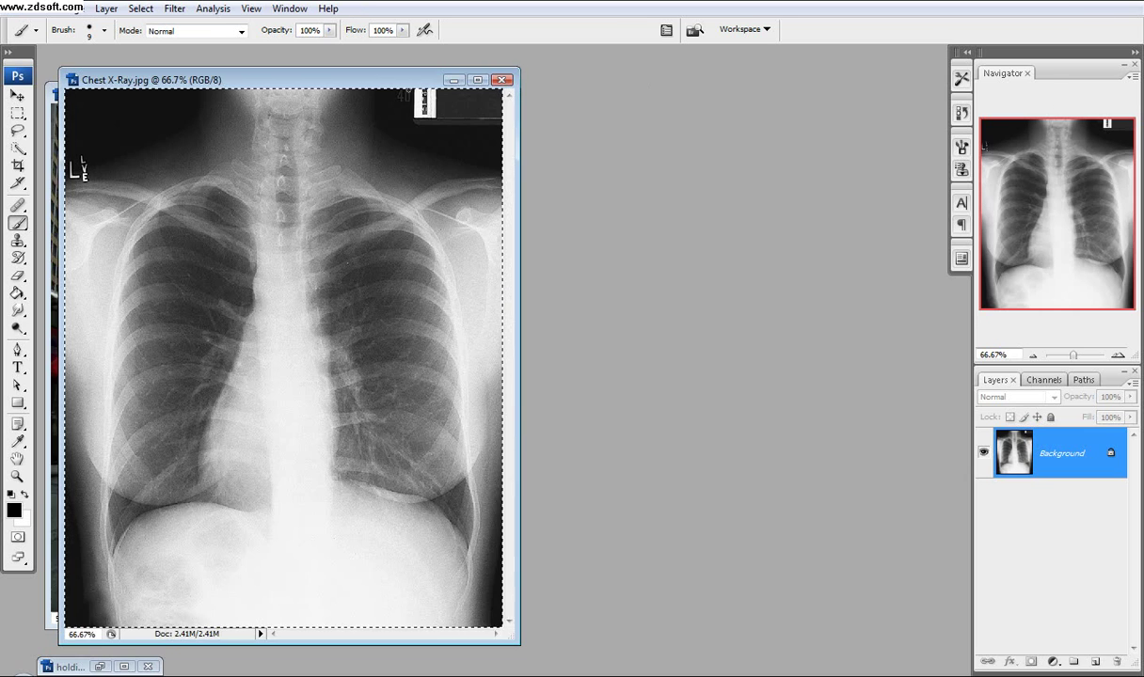
{"action": "left_click_drag", "start_coordinate": [377, 80], "coordinate": [822, 117]}
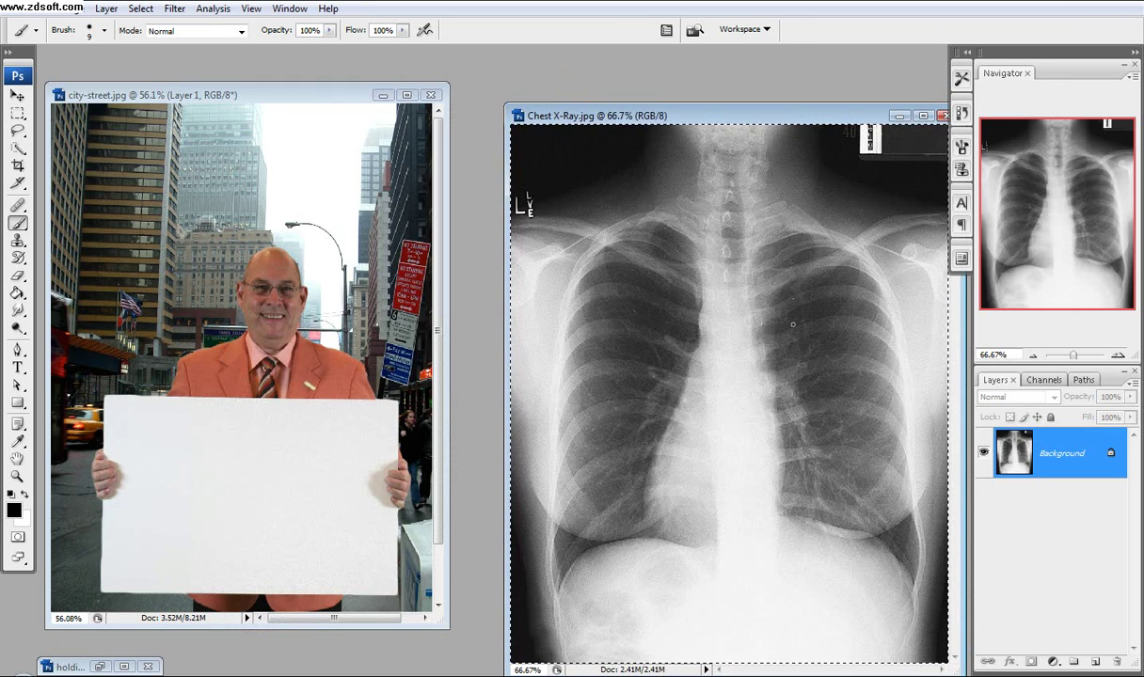
{"action": "key", "text": "v"}
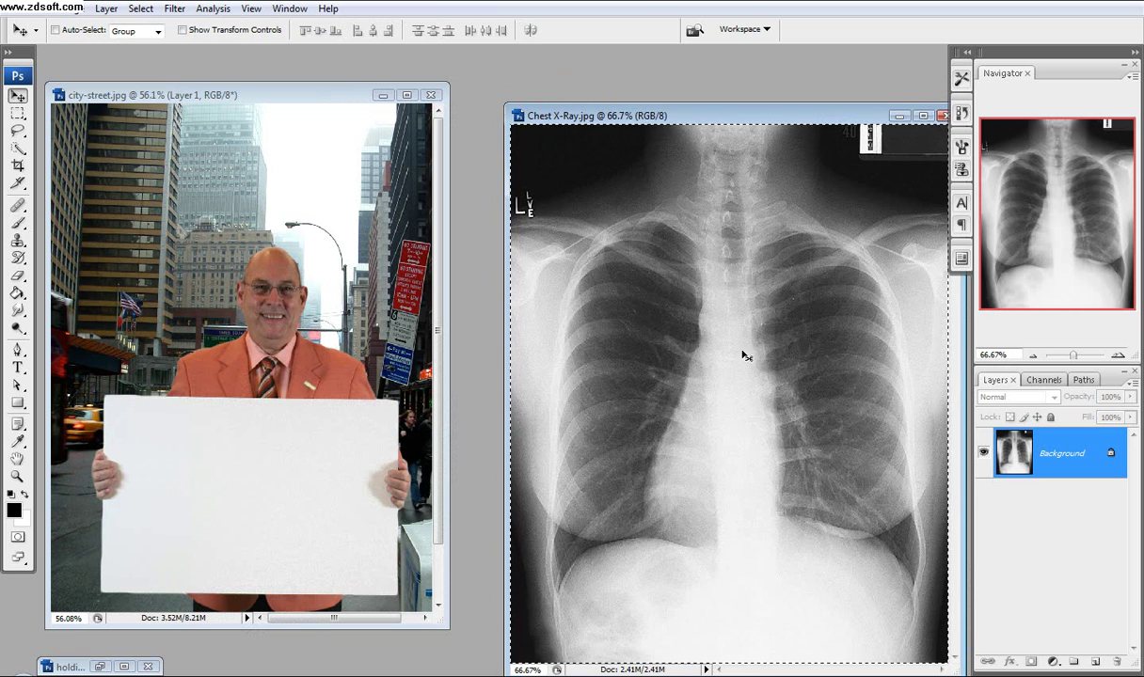
{"action": "left_click_drag", "start_coordinate": [743, 356], "coordinate": [303, 355]}
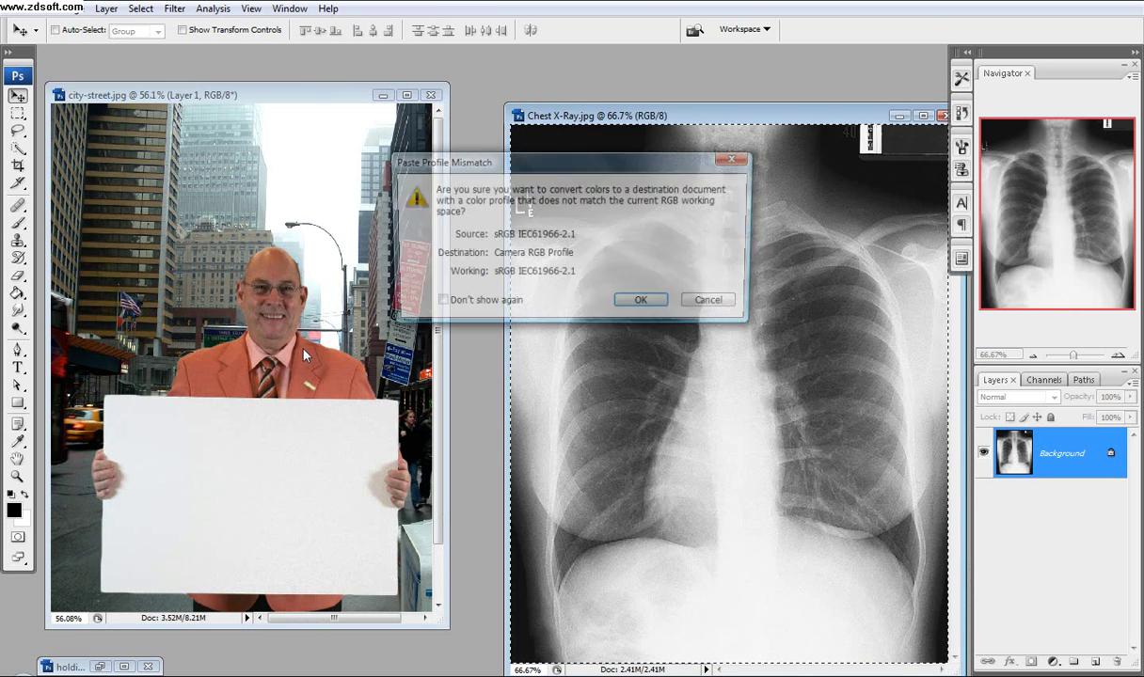
{"action": "left_click", "coordinate": [648, 304]}
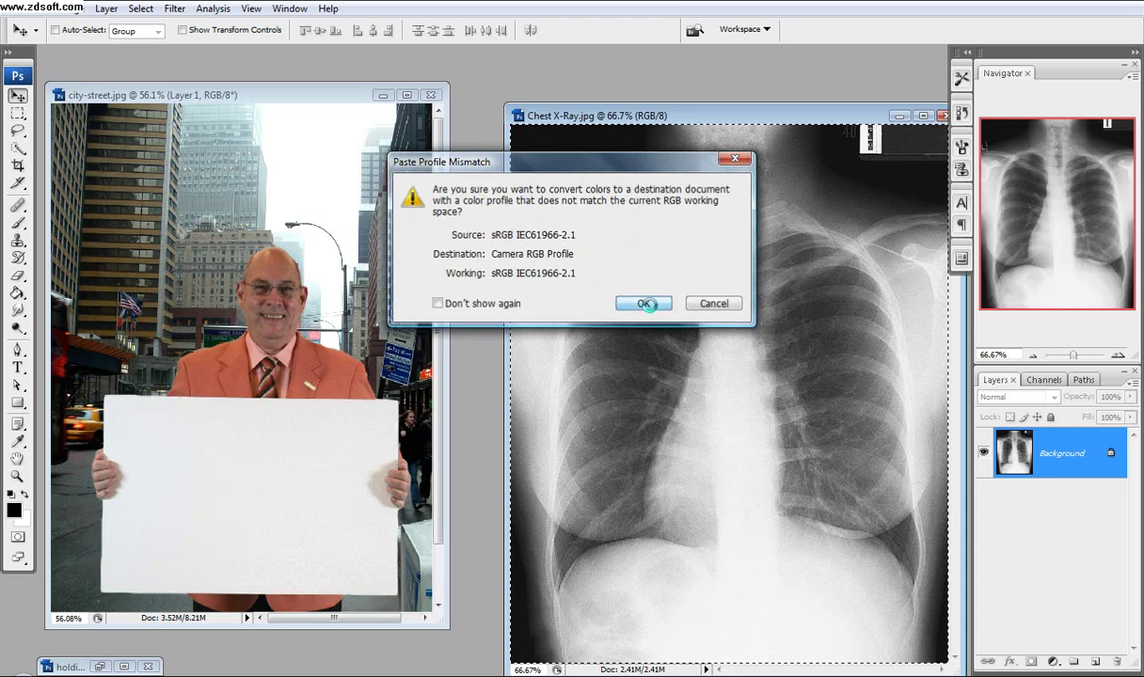
{"action": "left_click", "coordinate": [406, 96]}
{"action": "mouse_move", "coordinate": [543, 300]}
{"action": "left_mouse_down"}
{"action": "mouse_move", "coordinate": [519, 328]}
{"action": "mouse_move", "coordinate": [549, 304]}
{"action": "left_mouse_up"}
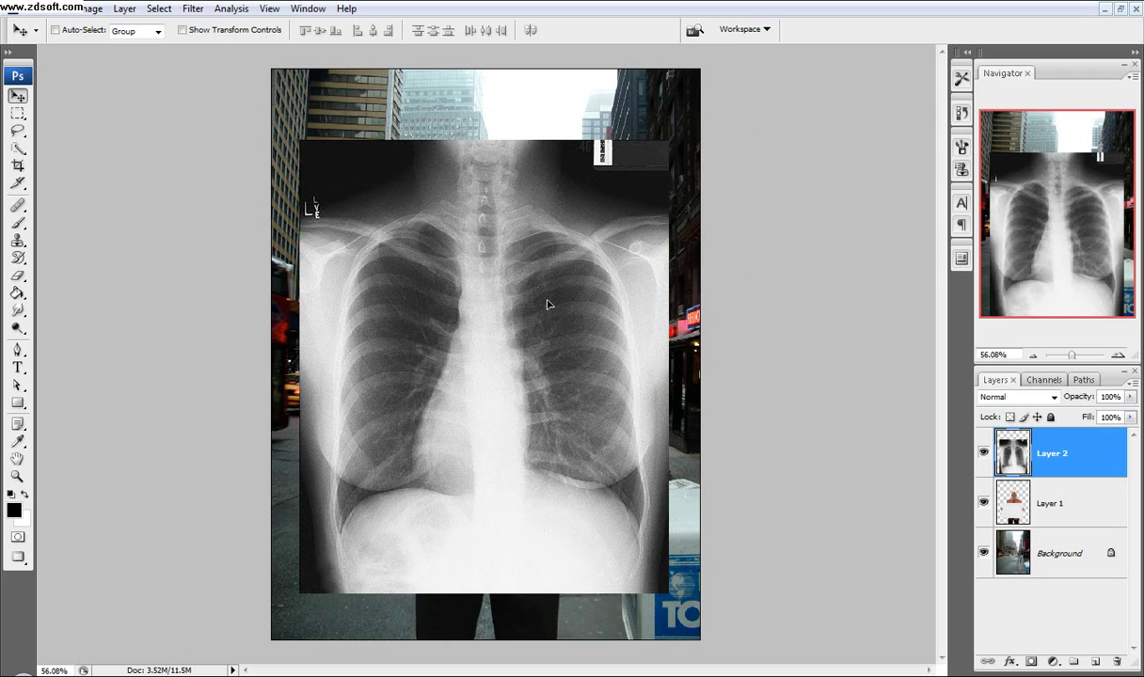
Step: Set the X-ray layer to 79% opacity and scale it to about 57.6% over the chest
{"action": "left_click_drag", "start_coordinate": [1082, 400], "coordinate": [1071, 402]}
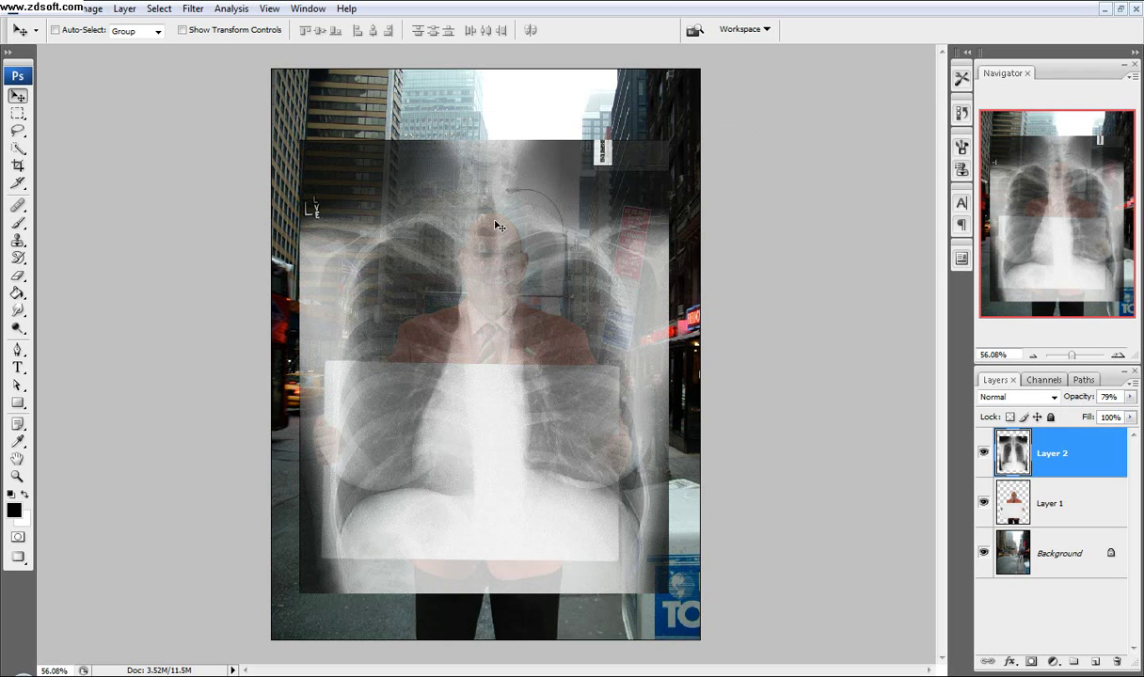
{"action": "key", "text": "ctrl+t"}
{"action": "left_click_drag", "start_coordinate": [298, 143], "coordinate": [506, 328]}
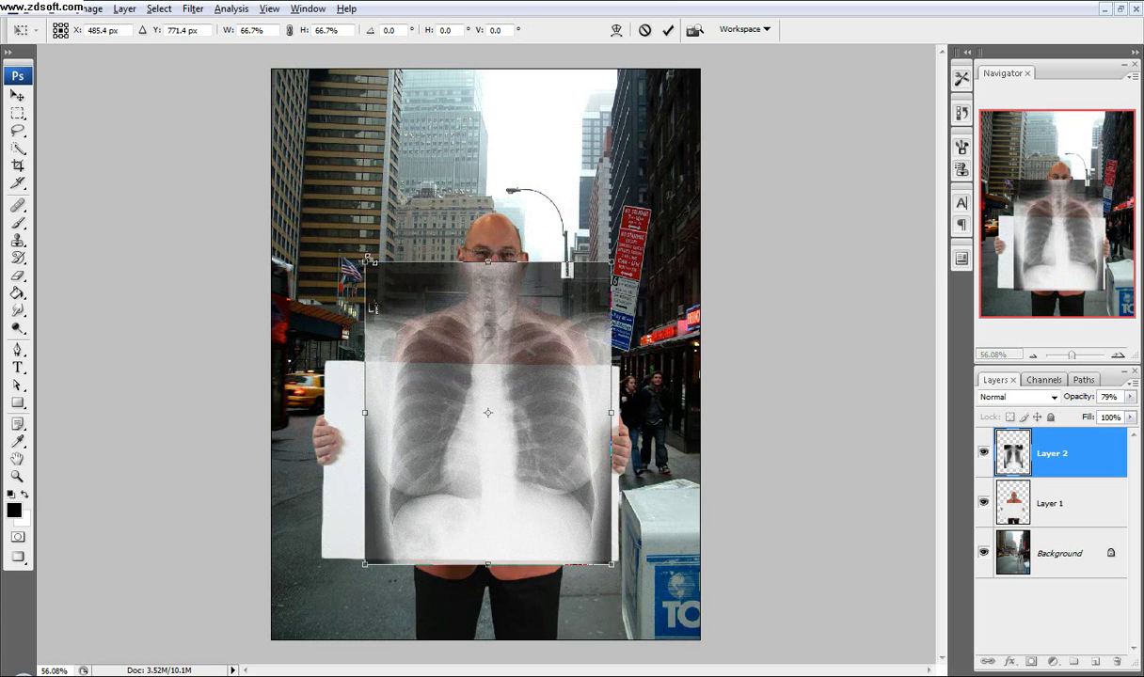
{"action": "left_click_drag", "start_coordinate": [362, 264], "coordinate": [381, 282]}
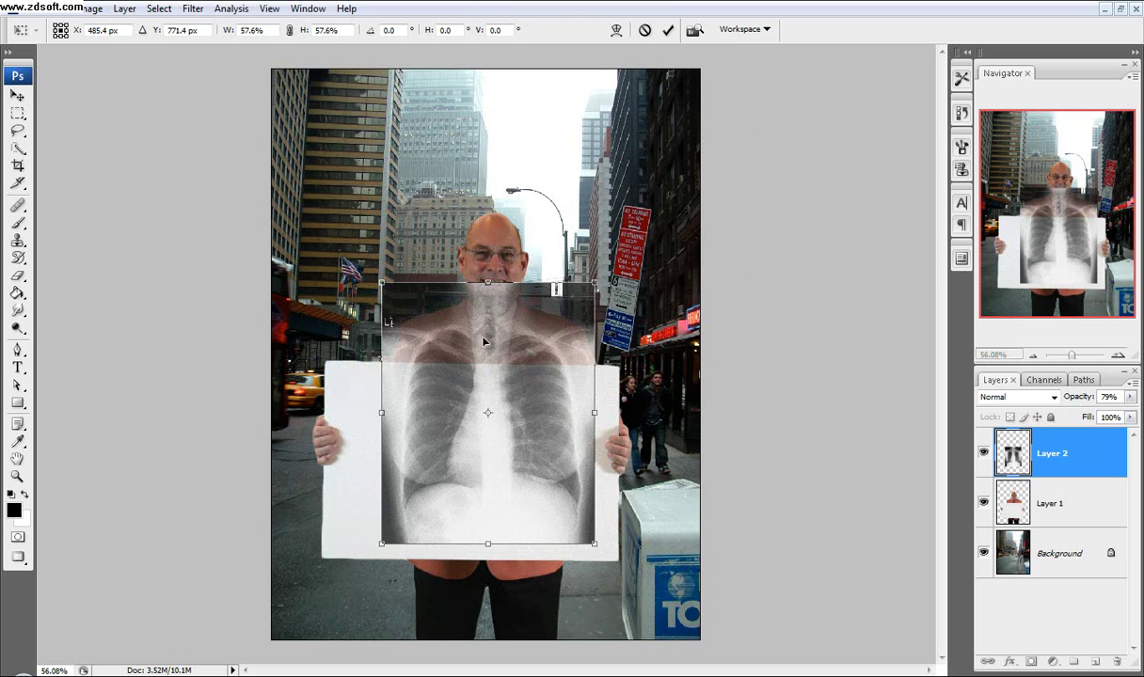
{"action": "left_click_drag", "start_coordinate": [490, 351], "coordinate": [492, 349]}
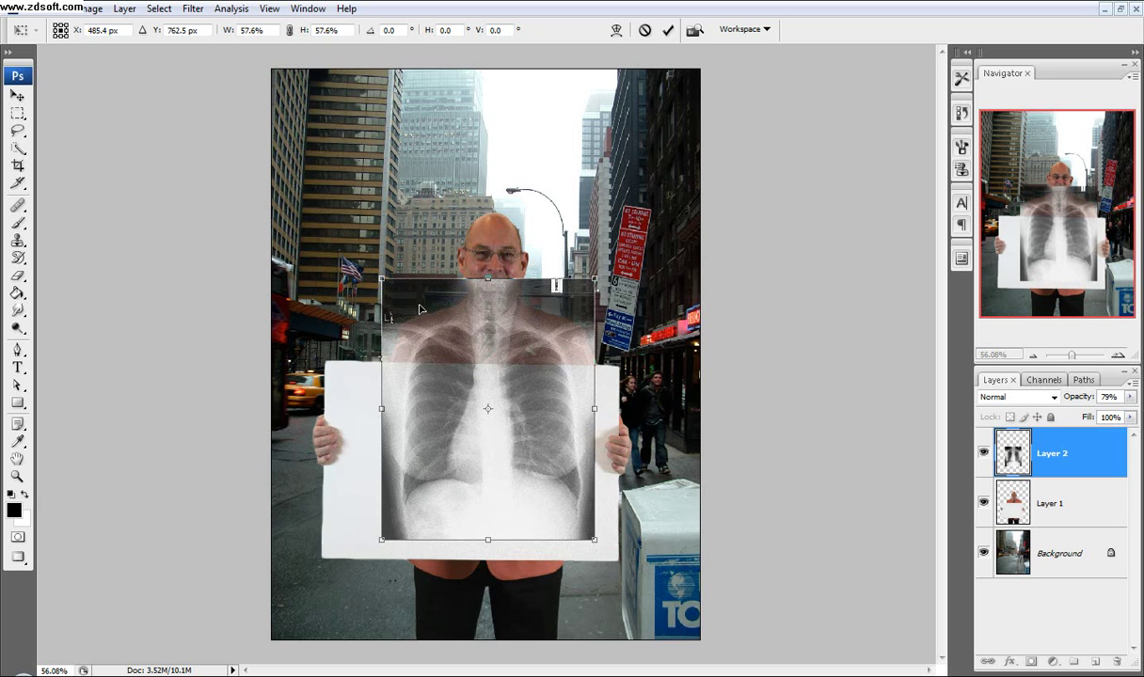
Step: Fine-tune the X-ray to 56.8%, stretch it taller, tilt it to the board, and commit
{"action": "left_click_drag", "start_coordinate": [386, 282], "coordinate": [365, 266]}
{"action": "left_click_drag", "start_coordinate": [495, 327], "coordinate": [497, 335]}
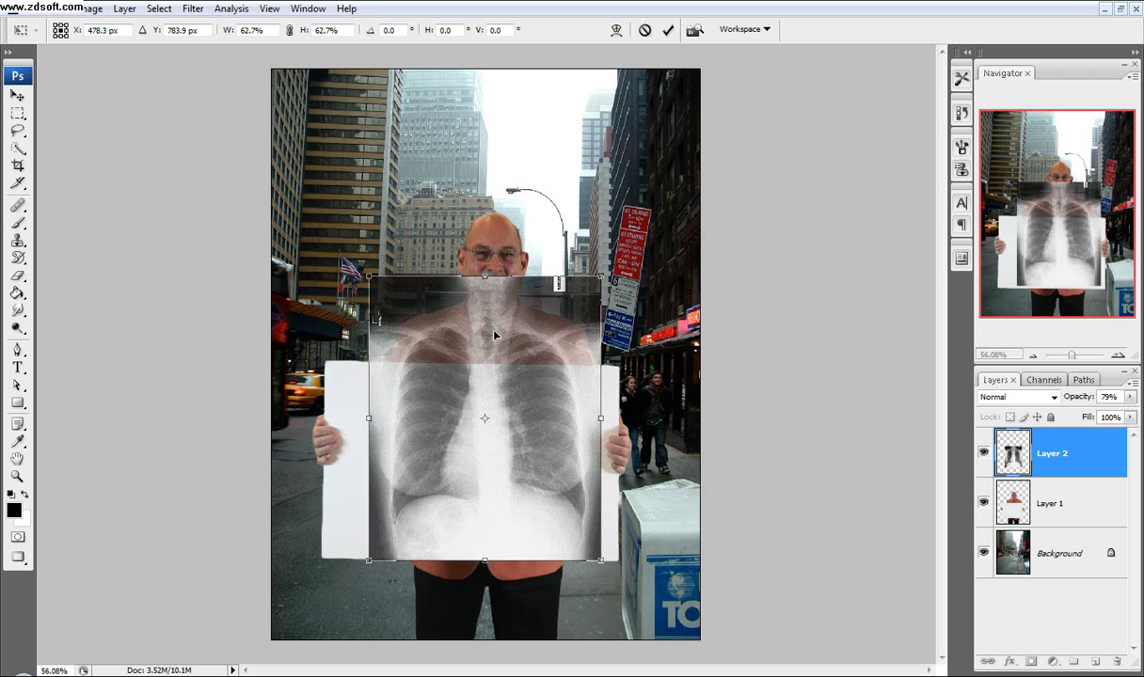
{"action": "left_click_drag", "start_coordinate": [365, 271], "coordinate": [379, 281]}
{"action": "left_click_drag", "start_coordinate": [457, 325], "coordinate": [461, 323]}
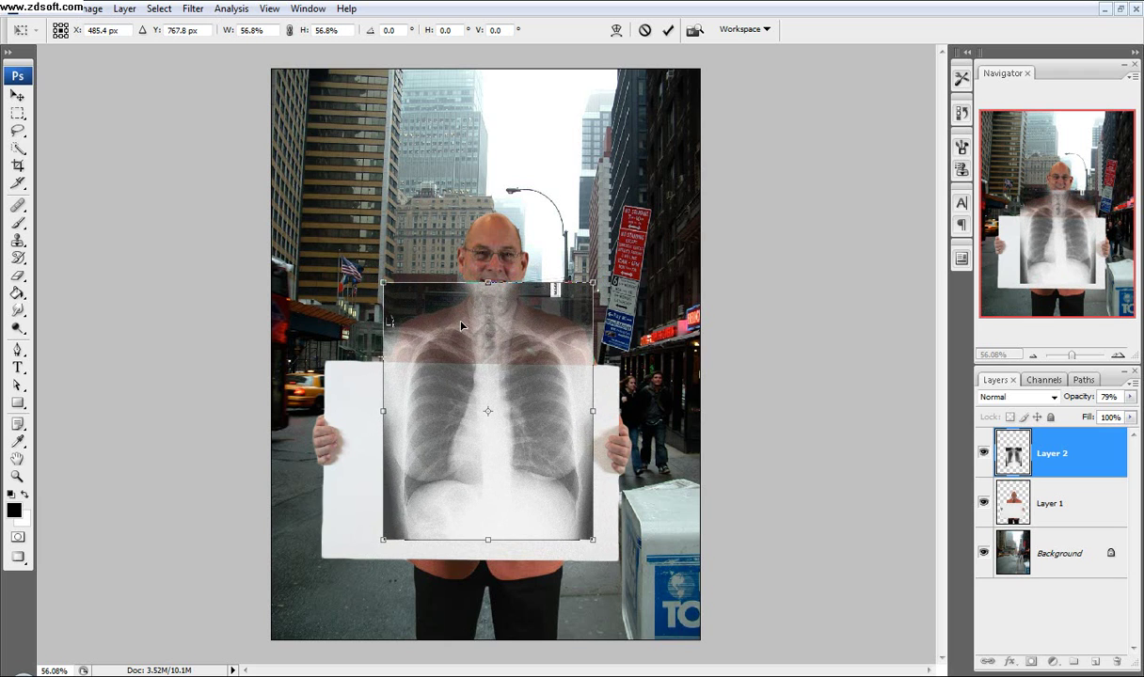
{"action": "left_click_drag", "start_coordinate": [488, 540], "coordinate": [488, 561]}
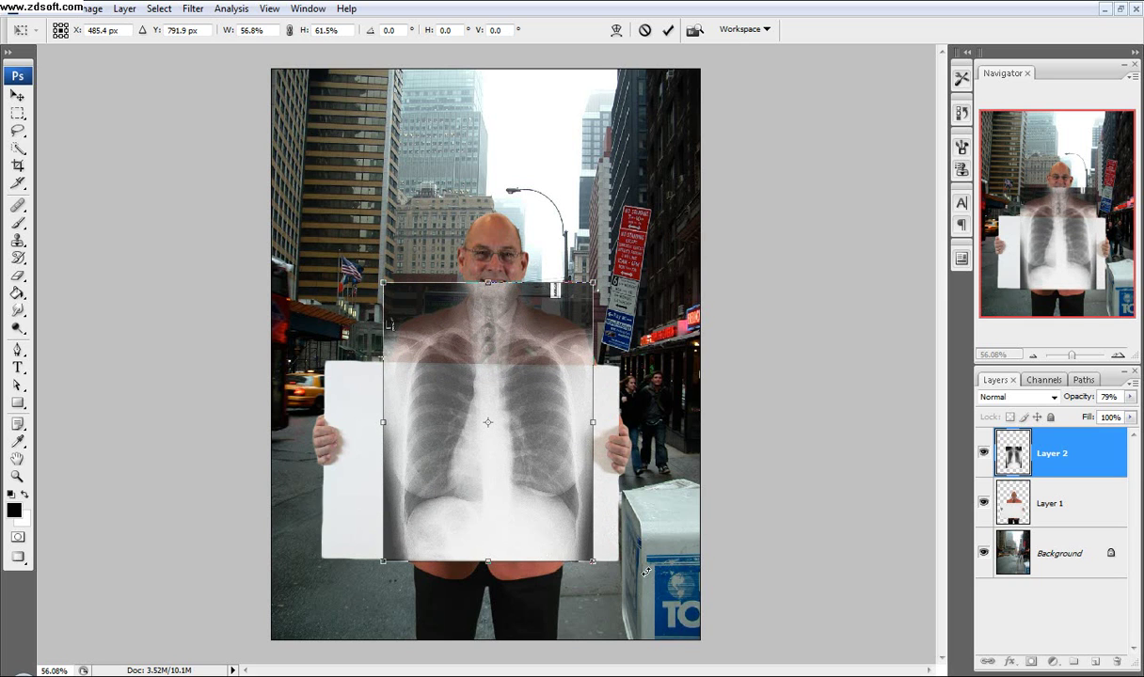
{"action": "left_click_drag", "start_coordinate": [646, 572], "coordinate": [547, 481]}
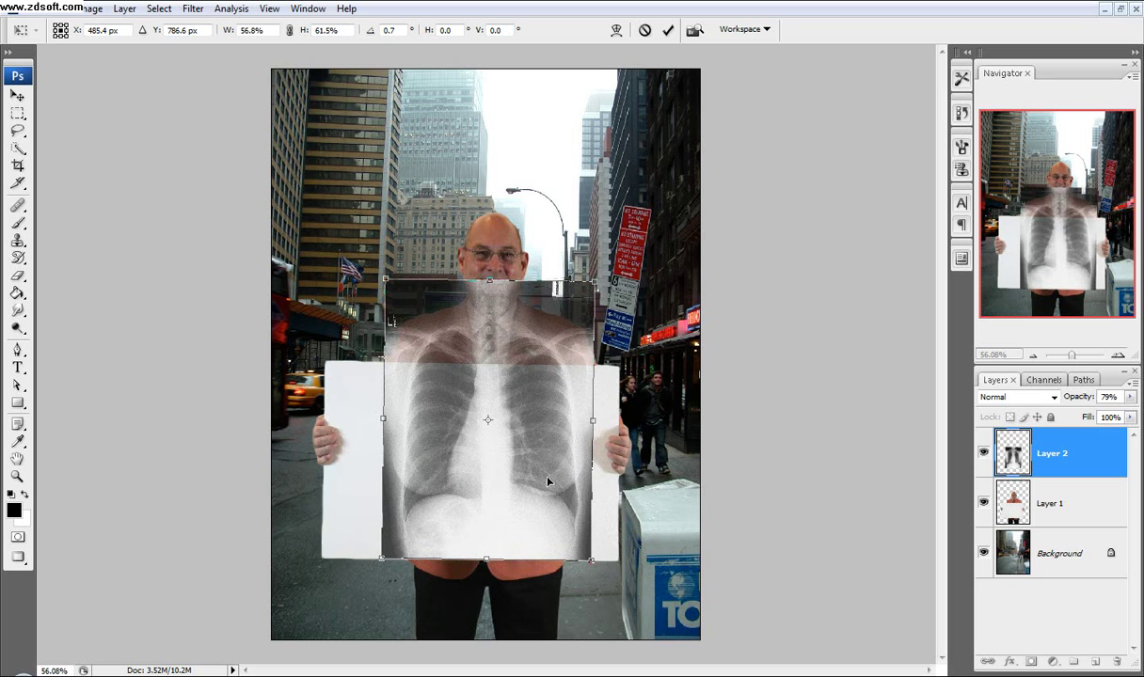
{"action": "left_click", "coordinate": [668, 30]}
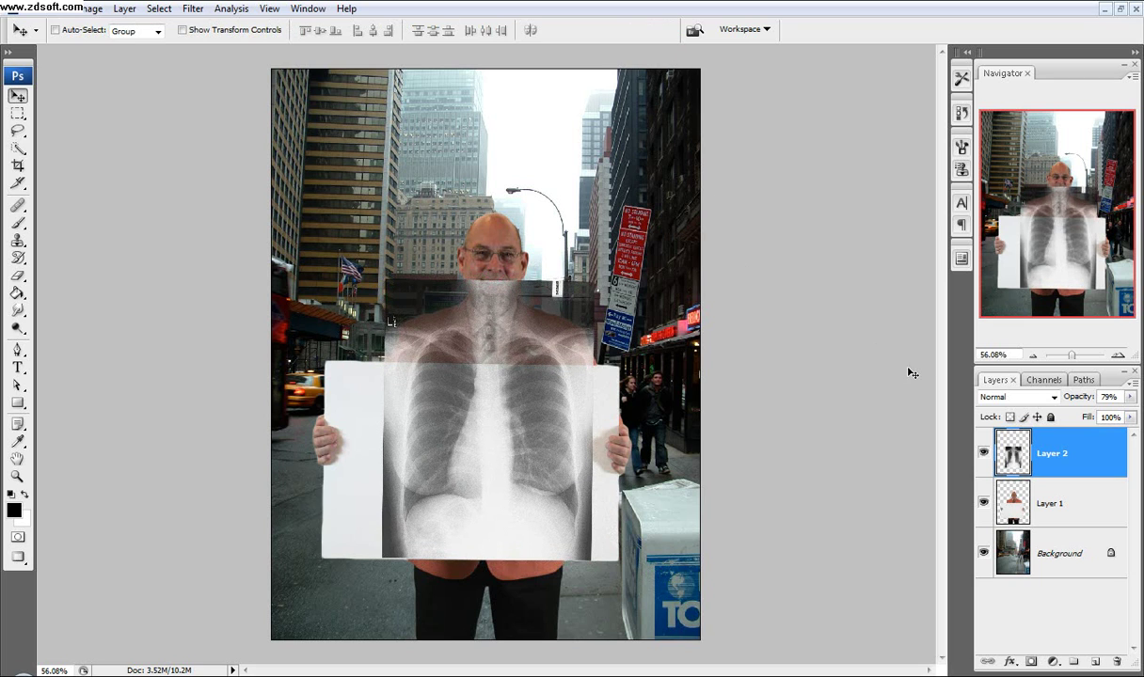
Step: Load the saved 'sign' channel as the selection
{"action": "left_click", "coordinate": [159, 8]}
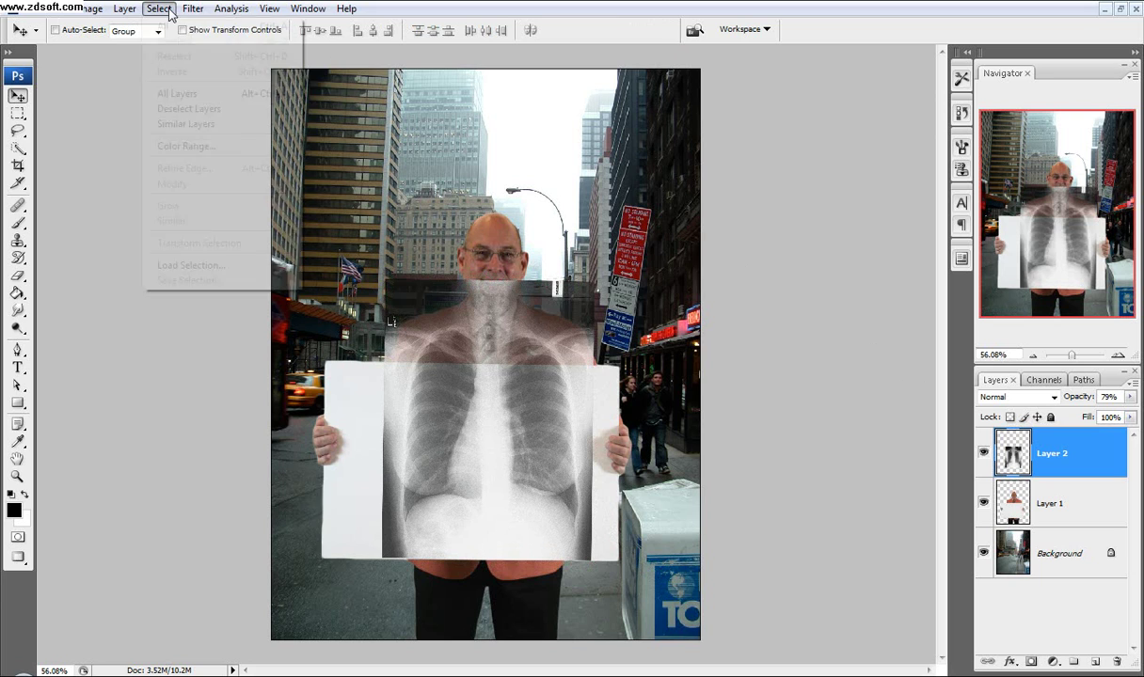
{"action": "left_click", "coordinate": [209, 270]}
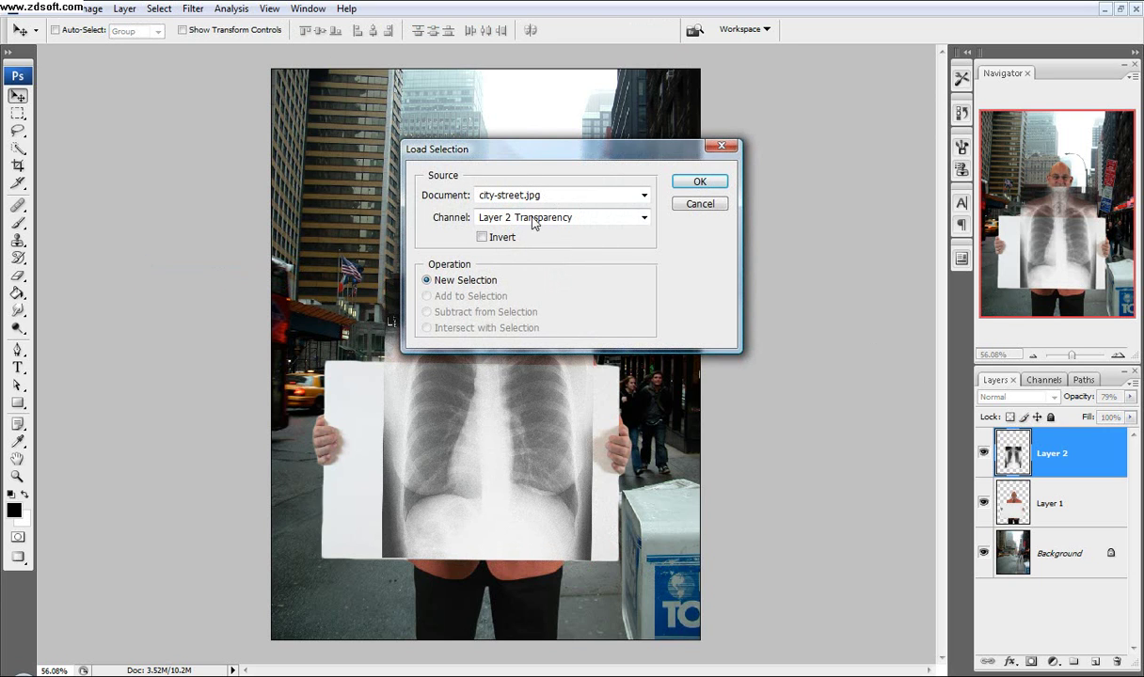
{"action": "left_click", "coordinate": [645, 217]}
{"action": "left_click", "coordinate": [482, 254]}
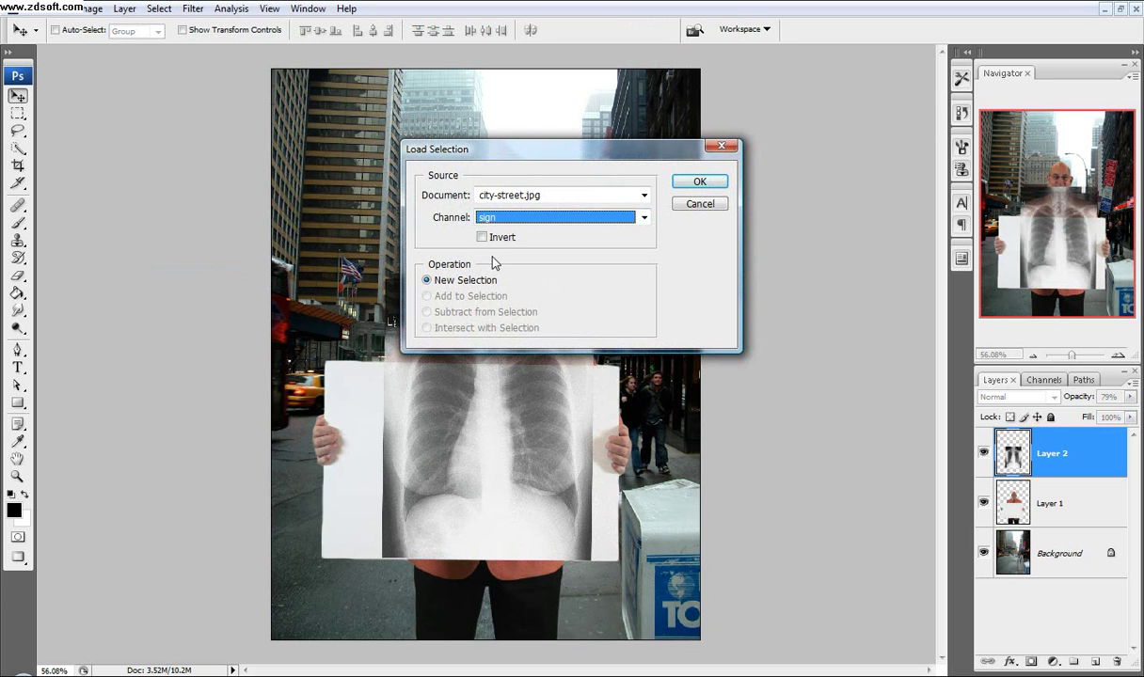
{"action": "left_click", "coordinate": [699, 182]}
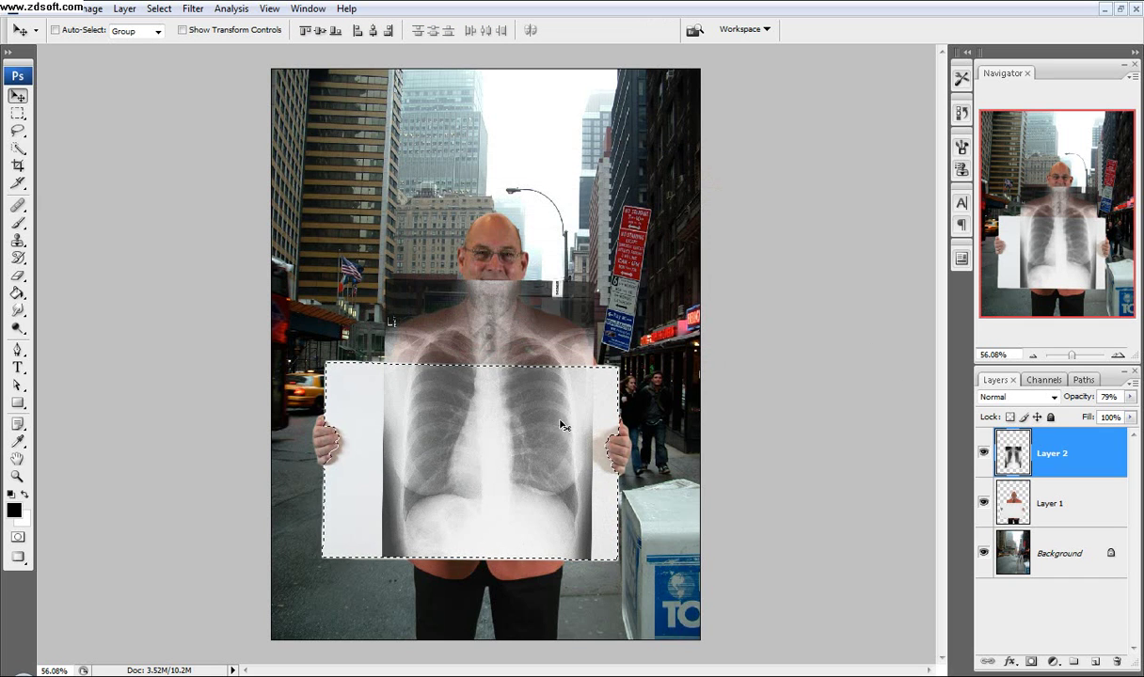
Step: Add a layer mask to Layer 2 from the selection and check the mask alone
{"action": "left_click", "coordinate": [1032, 662]}
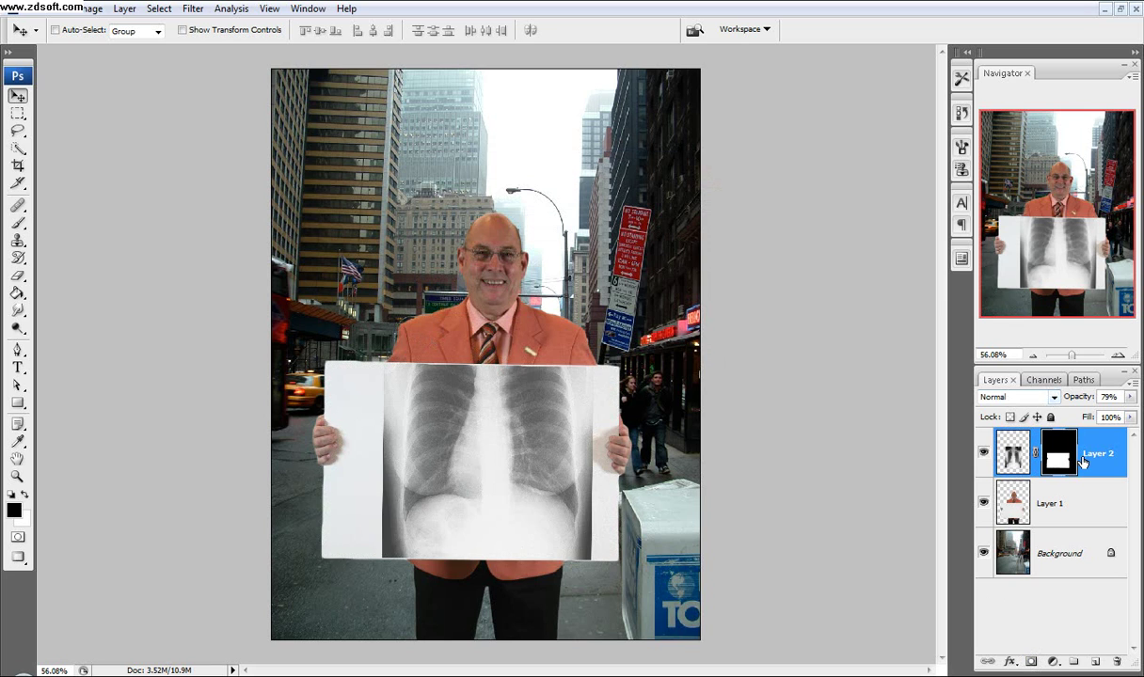
{"action": "left_click", "coordinate": [1061, 455], "text": "alt"}
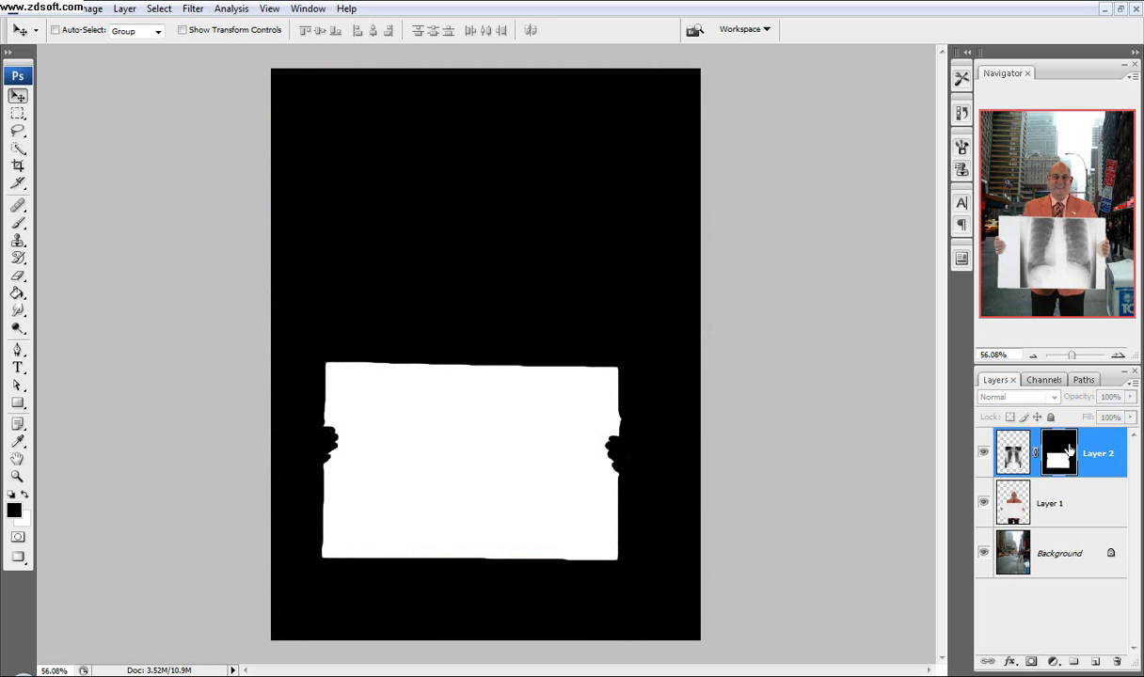
{"action": "left_click", "coordinate": [1031, 450]}
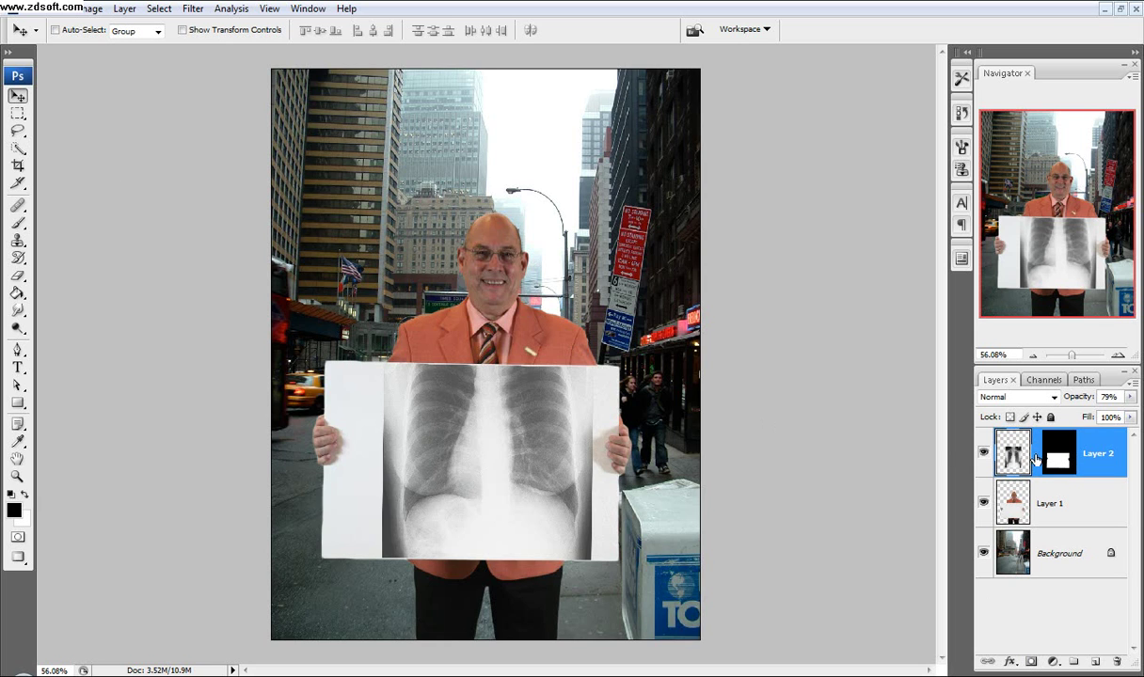
Step: Zoom in and drag the masked X-ray rightward to re-centre the chest on the board
{"action": "key", "text": "ctrl+plus"}
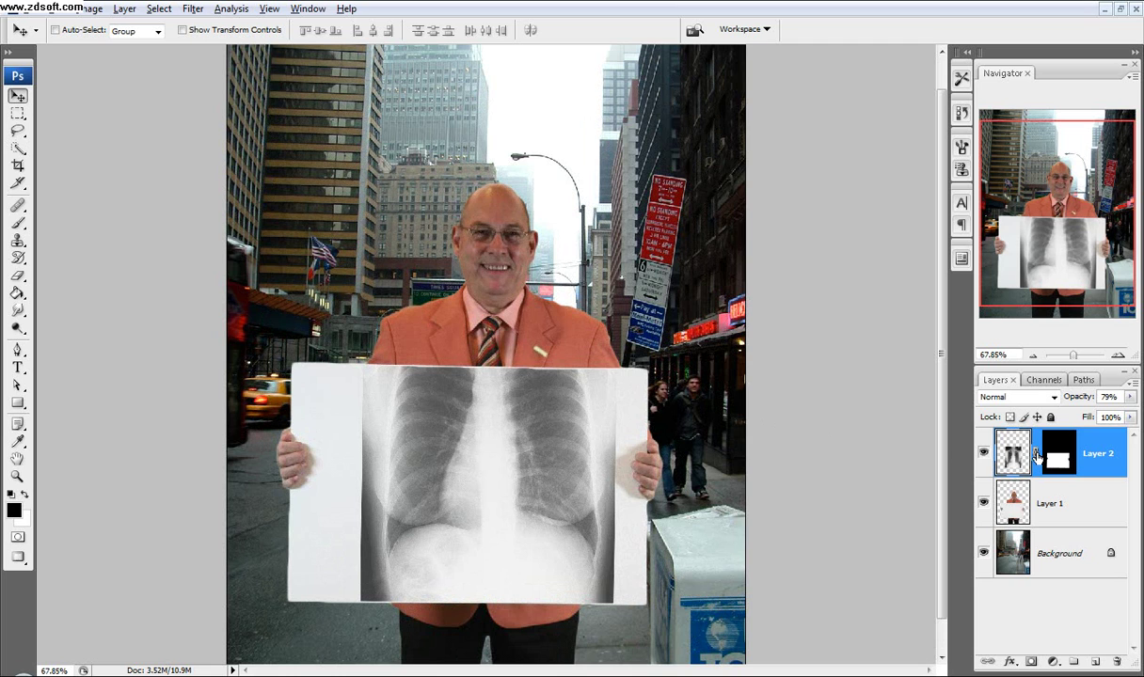
{"action": "left_click_drag", "start_coordinate": [396, 429], "coordinate": [429, 493]}
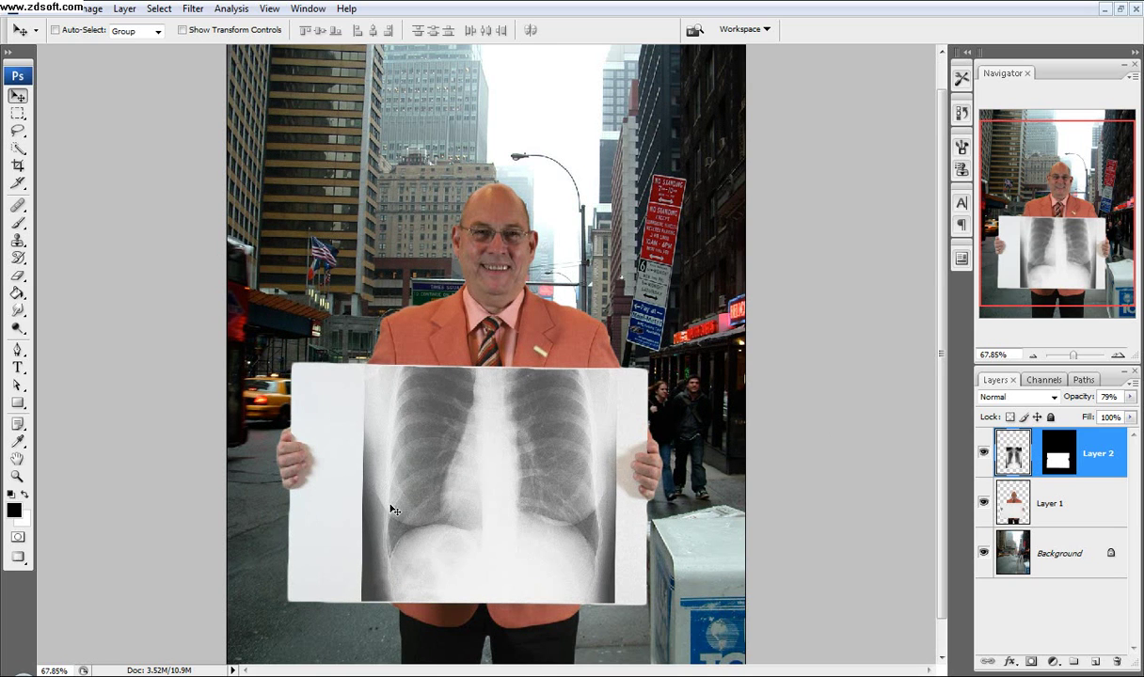
{"action": "left_click_drag", "start_coordinate": [537, 506], "coordinate": [530, 506]}
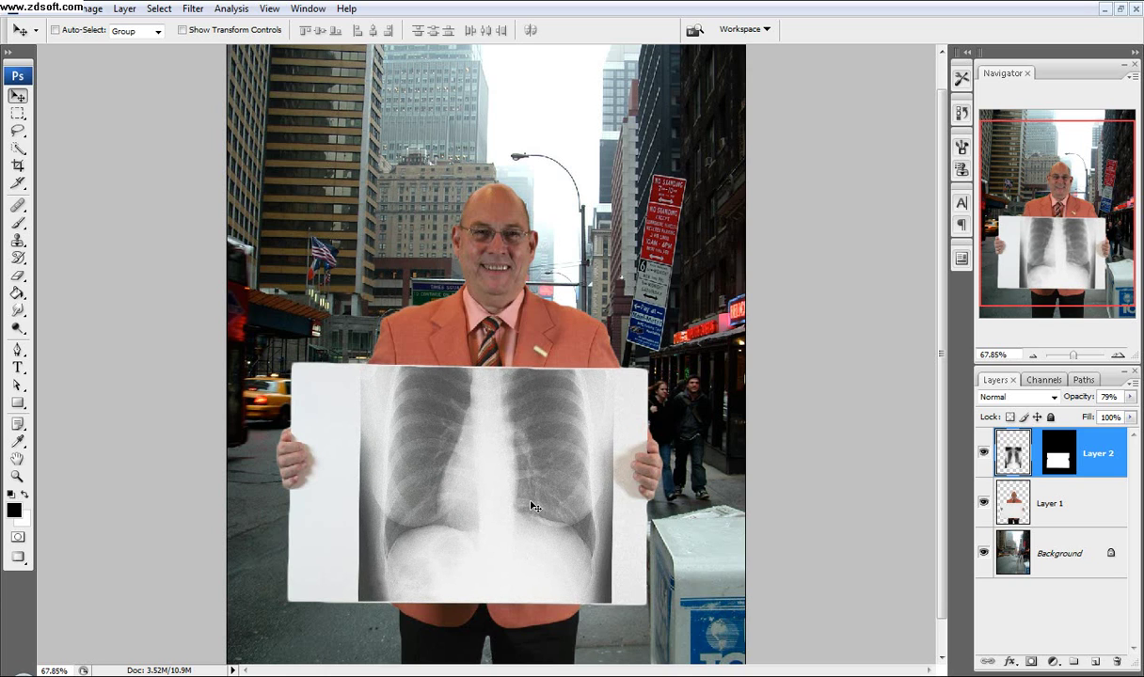
{"action": "left_click_drag", "start_coordinate": [780, 559], "coordinate": [782, 523]}
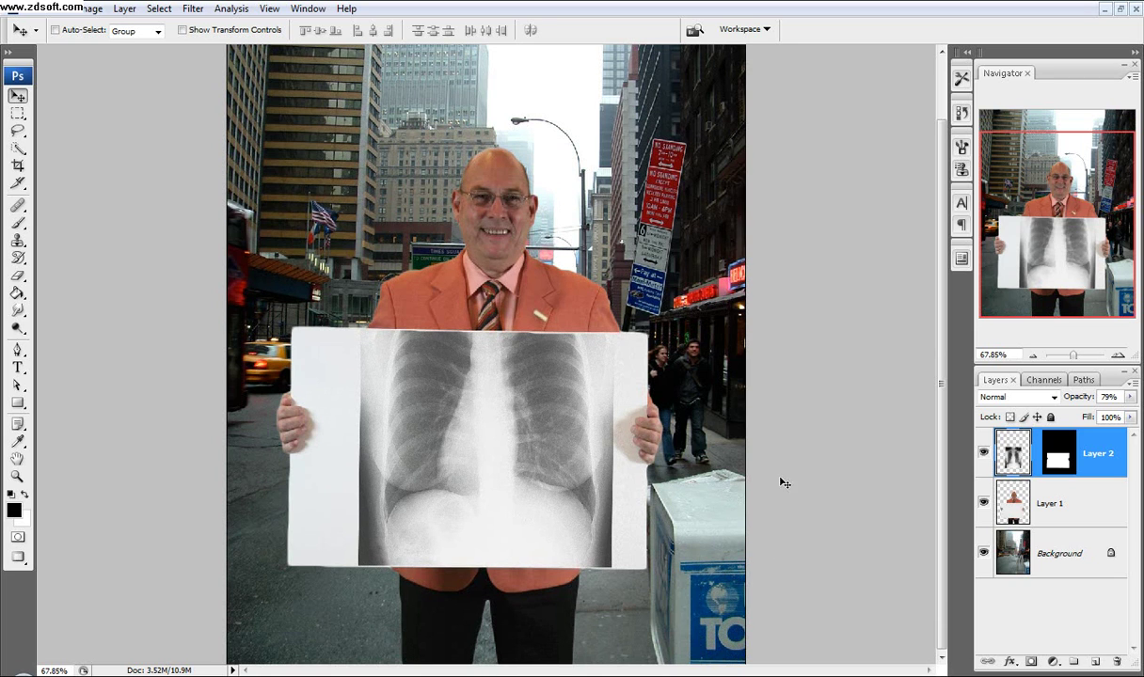
Step: Duplicate the street background layer and load the board selection from the X-ray mask onto Layer 1
{"action": "left_click_drag", "start_coordinate": [1013, 541], "coordinate": [1094, 660]}
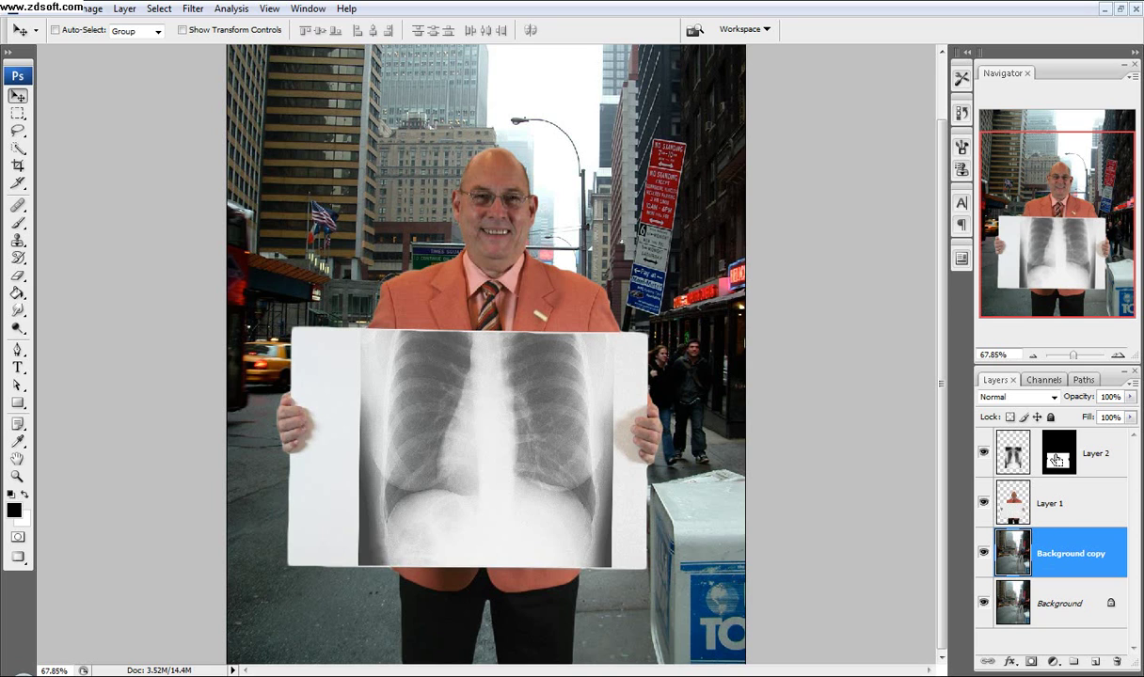
{"action": "left_click", "coordinate": [1005, 438], "text": "ctrl"}
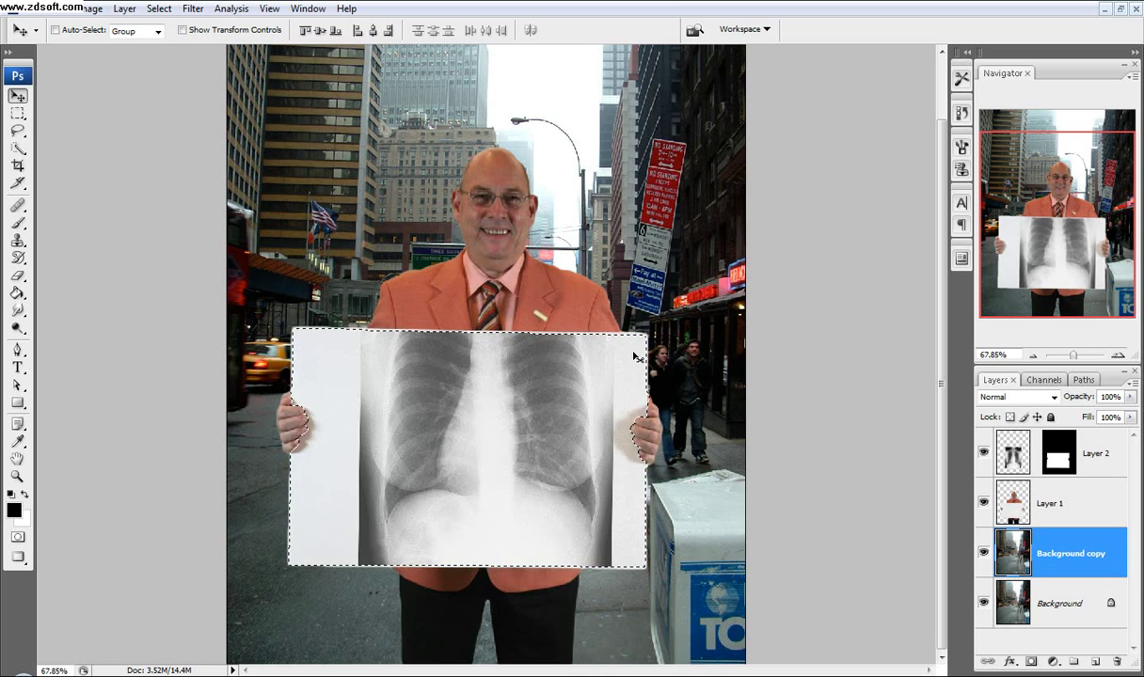
{"action": "left_click", "coordinate": [1021, 496]}
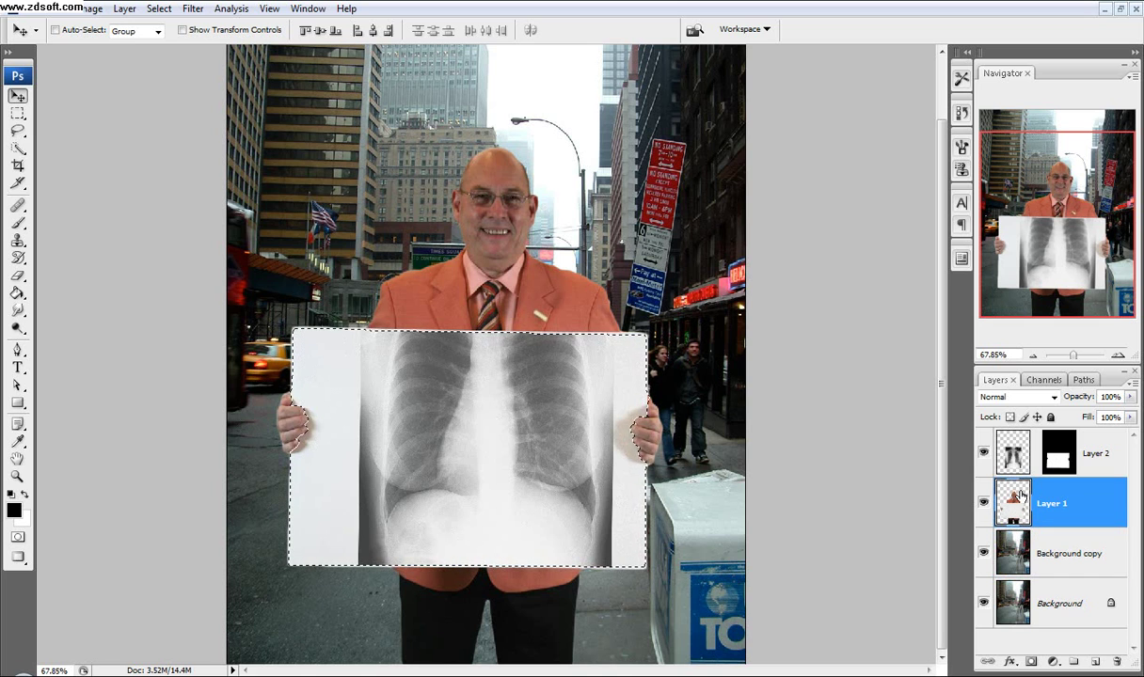
Step: Erase the left strip of Layer 1's white board, then select the Background copy layer
{"action": "left_click", "coordinate": [17, 275]}
{"action": "mouse_move", "coordinate": [299, 331]}
{"action": "left_mouse_down"}
{"action": "mouse_move", "coordinate": [300, 386]}
{"action": "mouse_move", "coordinate": [326, 419]}
{"action": "mouse_move", "coordinate": [314, 324]}
{"action": "mouse_move", "coordinate": [296, 557]}
{"action": "mouse_move", "coordinate": [325, 596]}
{"action": "mouse_move", "coordinate": [343, 491]}
{"action": "mouse_move", "coordinate": [345, 319]}
{"action": "mouse_move", "coordinate": [357, 555]}
{"action": "left_mouse_up"}
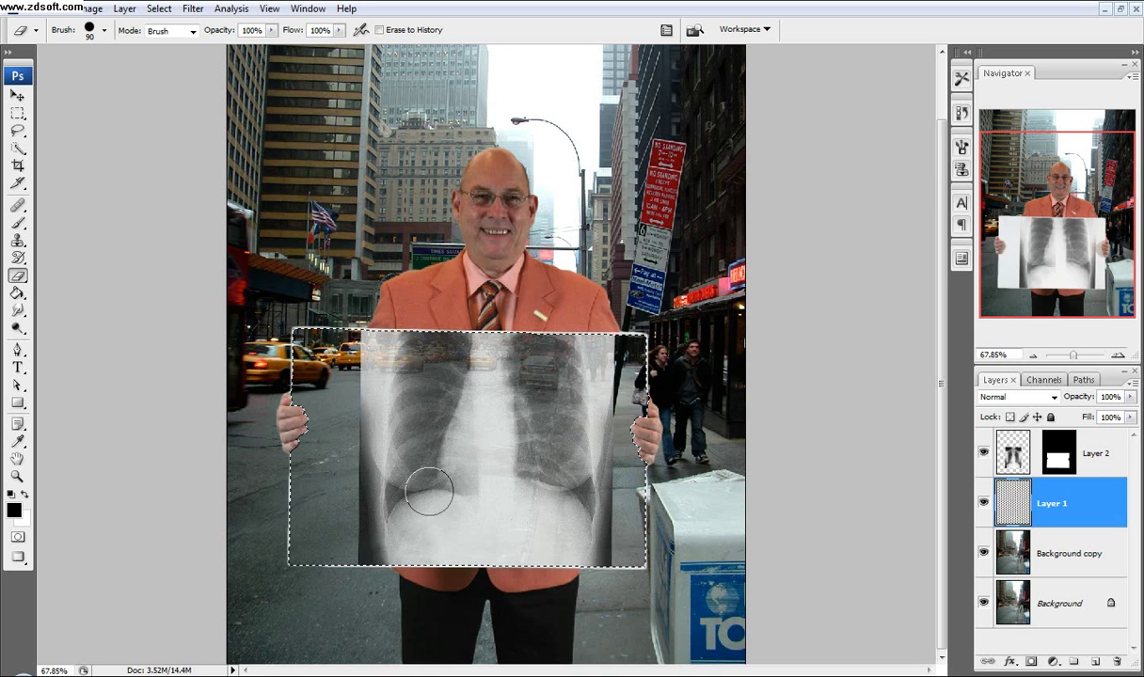
{"action": "left_click", "coordinate": [1033, 459]}
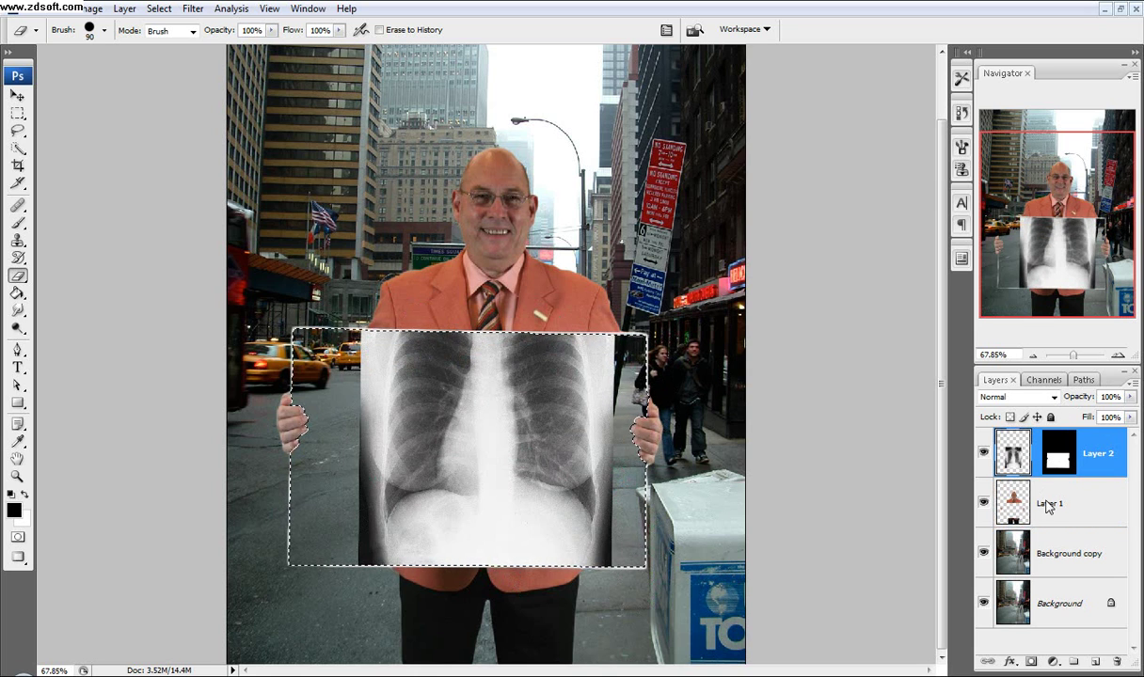
{"action": "left_click", "coordinate": [1062, 555]}
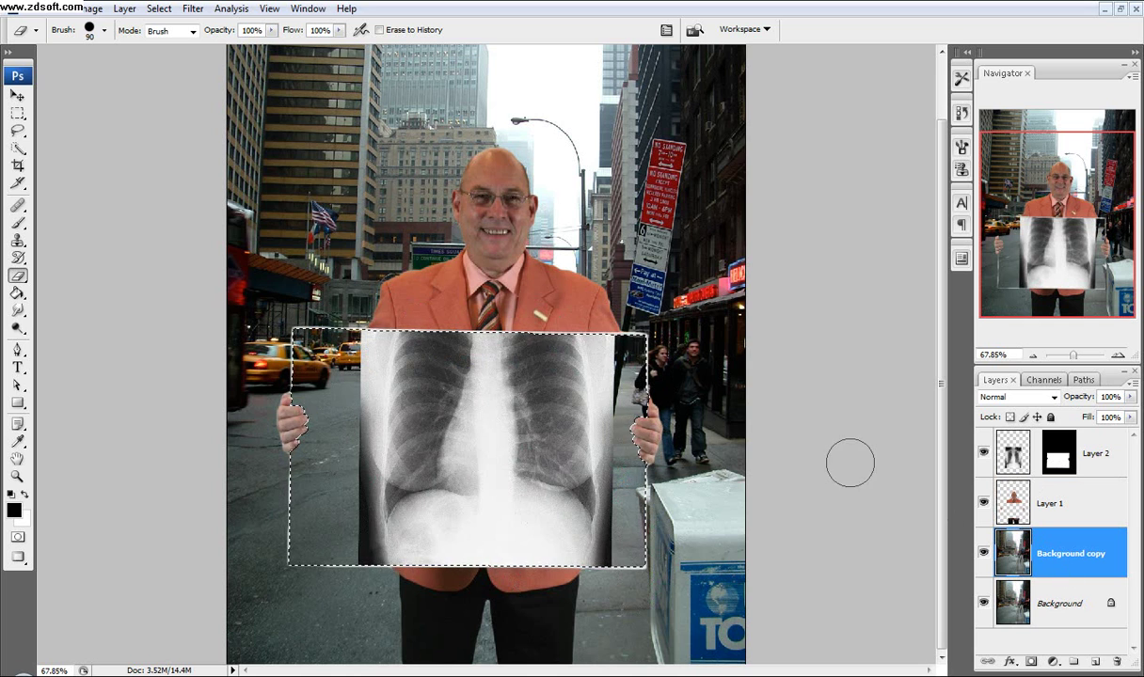
Step: Apply Levels to the street with black input 119 and white input 177
{"action": "left_click", "coordinate": [92, 9]}
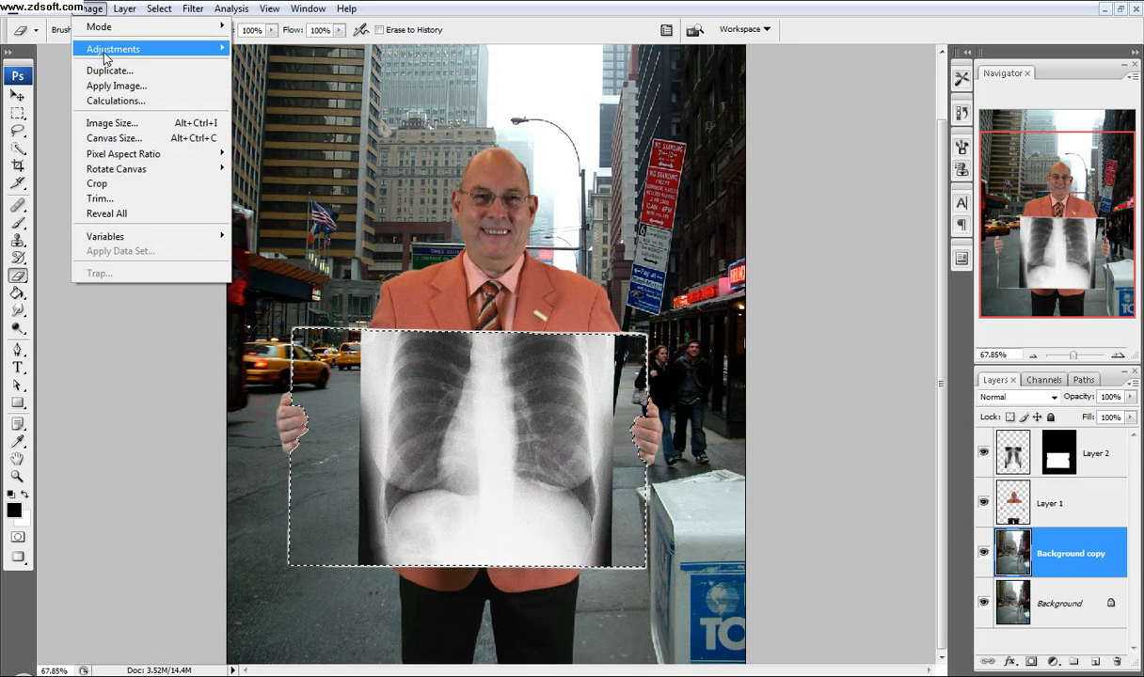
{"action": "mouse_move", "coordinate": [137, 52]}
{"action": "left_click", "coordinate": [259, 48]}
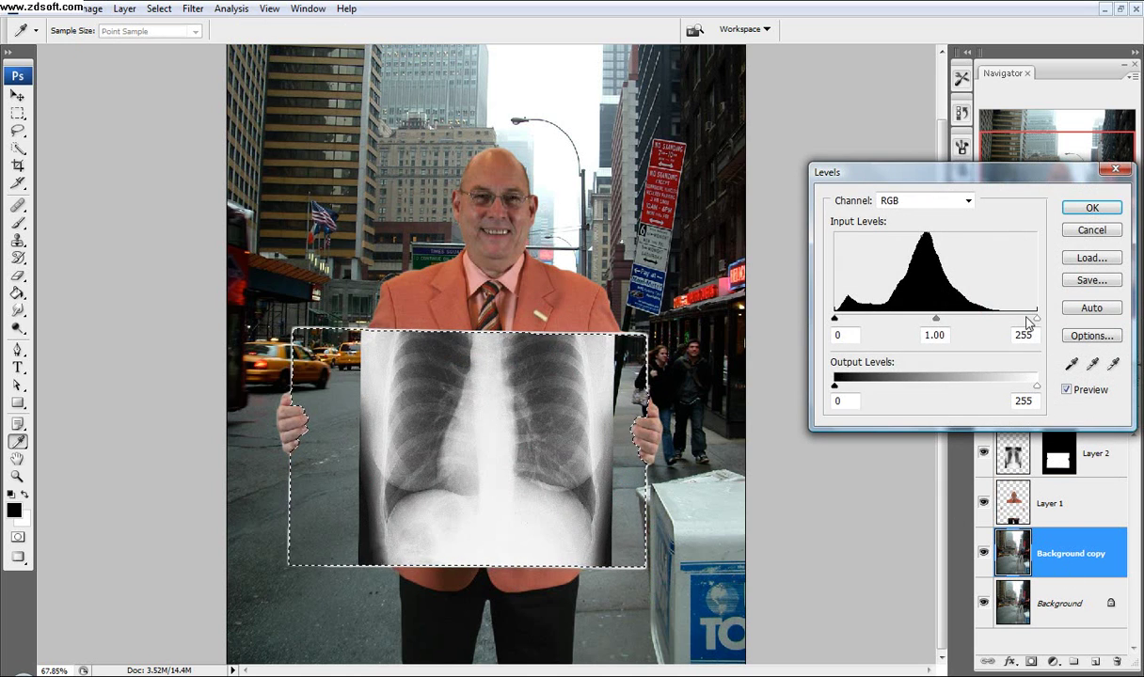
{"action": "left_click_drag", "start_coordinate": [835, 320], "coordinate": [945, 325]}
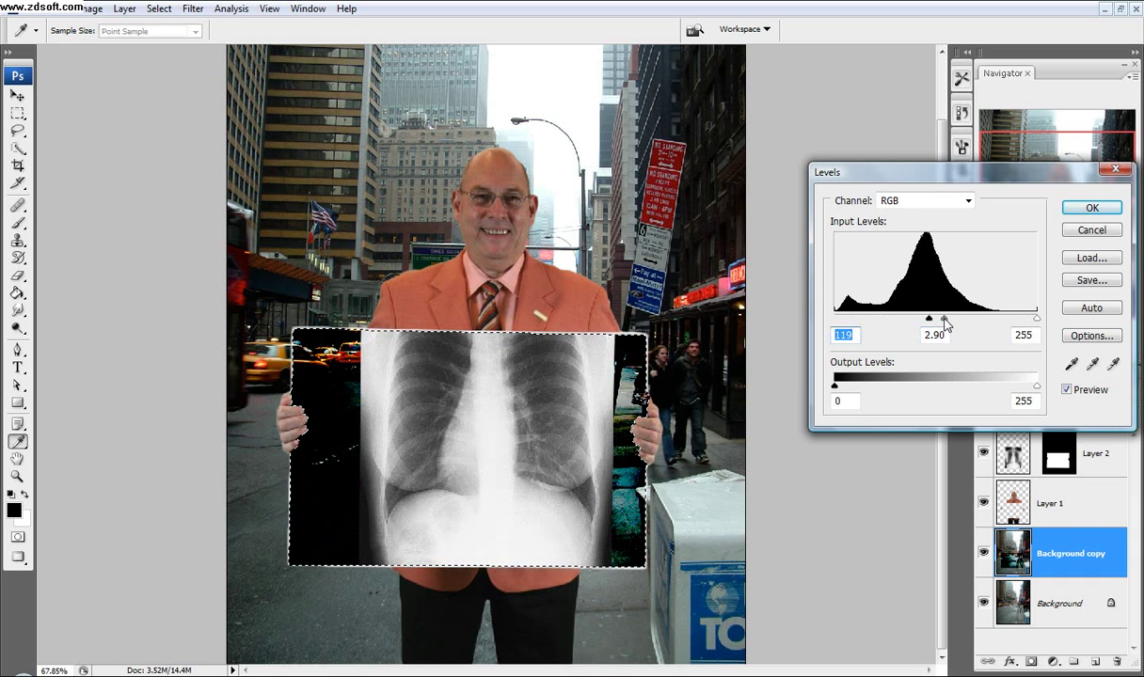
{"action": "left_click_drag", "start_coordinate": [1036, 320], "coordinate": [929, 323]}
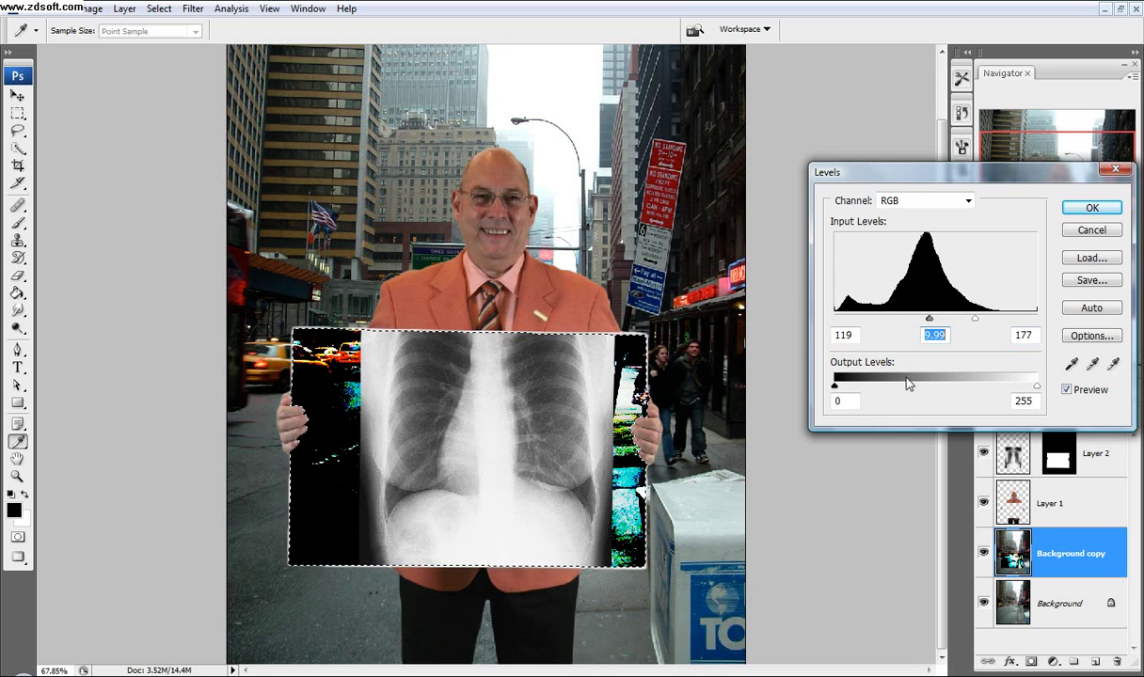
{"action": "left_click_drag", "start_coordinate": [836, 387], "coordinate": [772, 372]}
{"action": "left_click", "coordinate": [1082, 208]}
Step: Desaturate the street layer to black-and-white, then target Layer 2's mask
{"action": "key", "text": "e"}
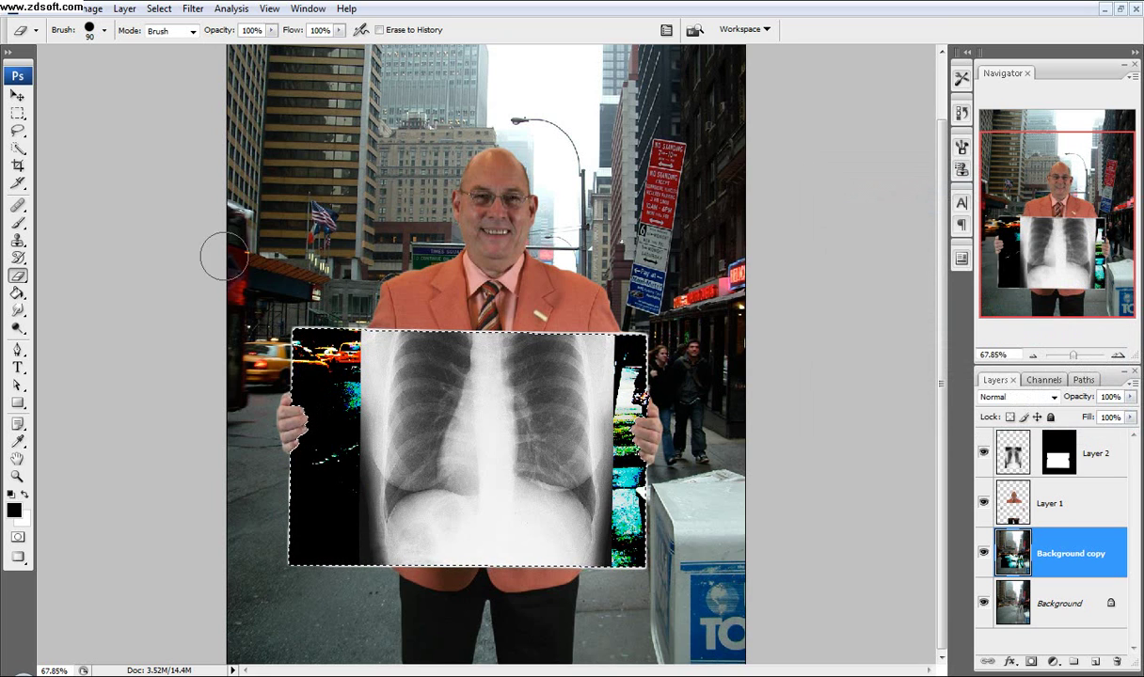
{"action": "left_click", "coordinate": [94, 9]}
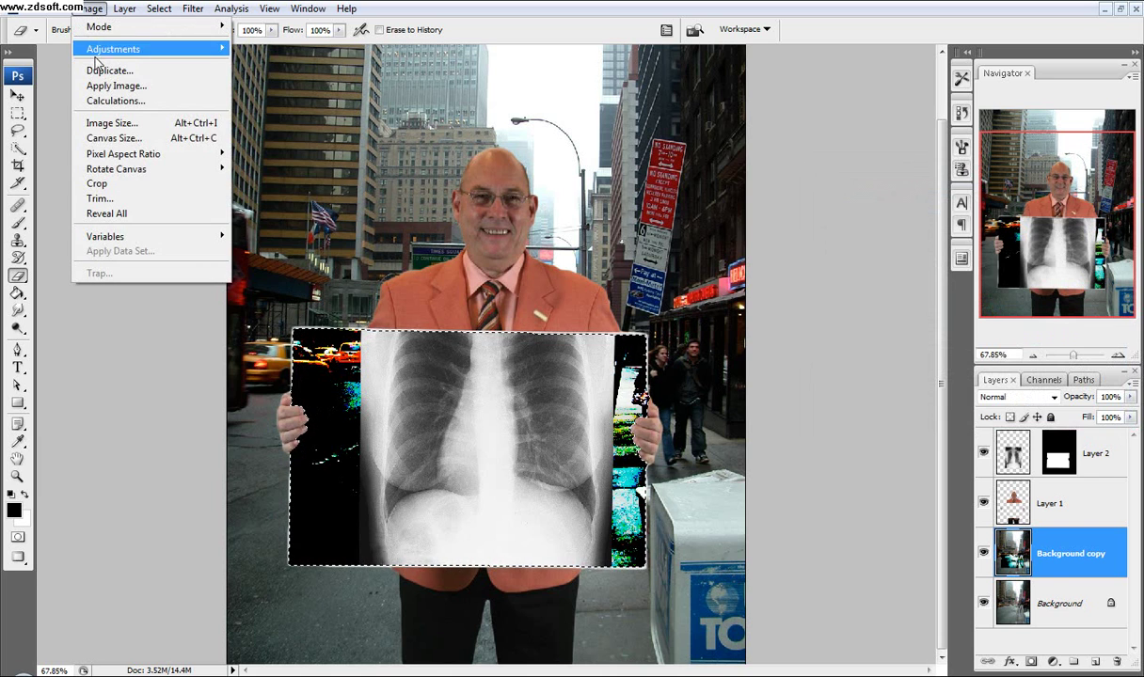
{"action": "mouse_move", "coordinate": [166, 52]}
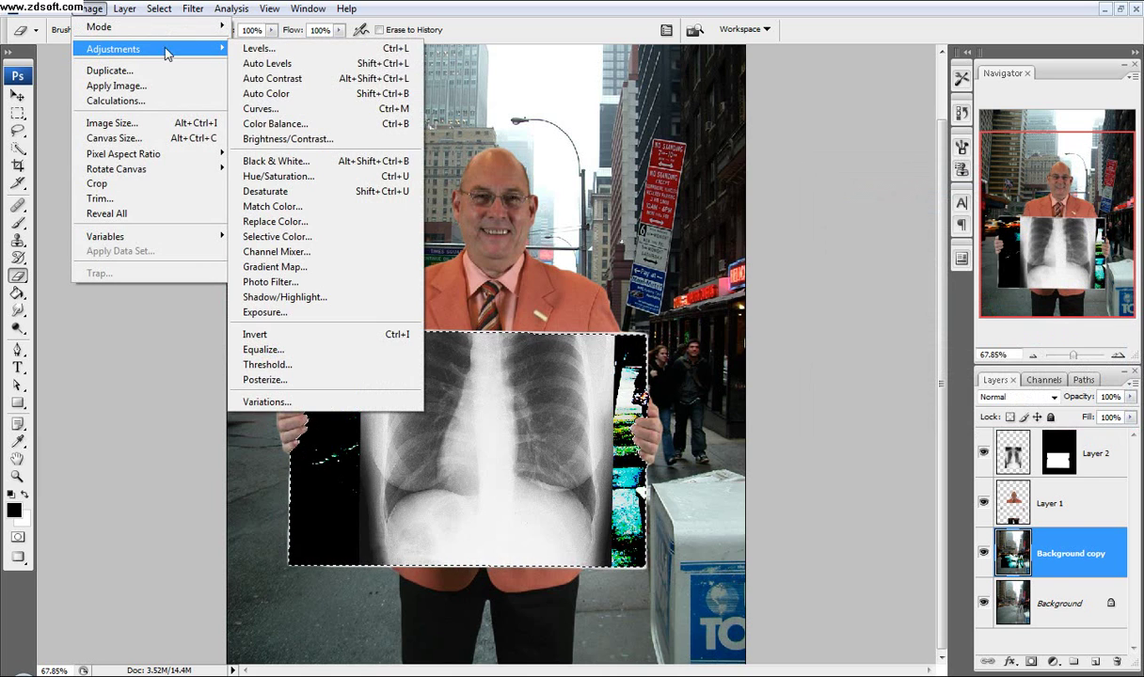
{"action": "left_click", "coordinate": [273, 191]}
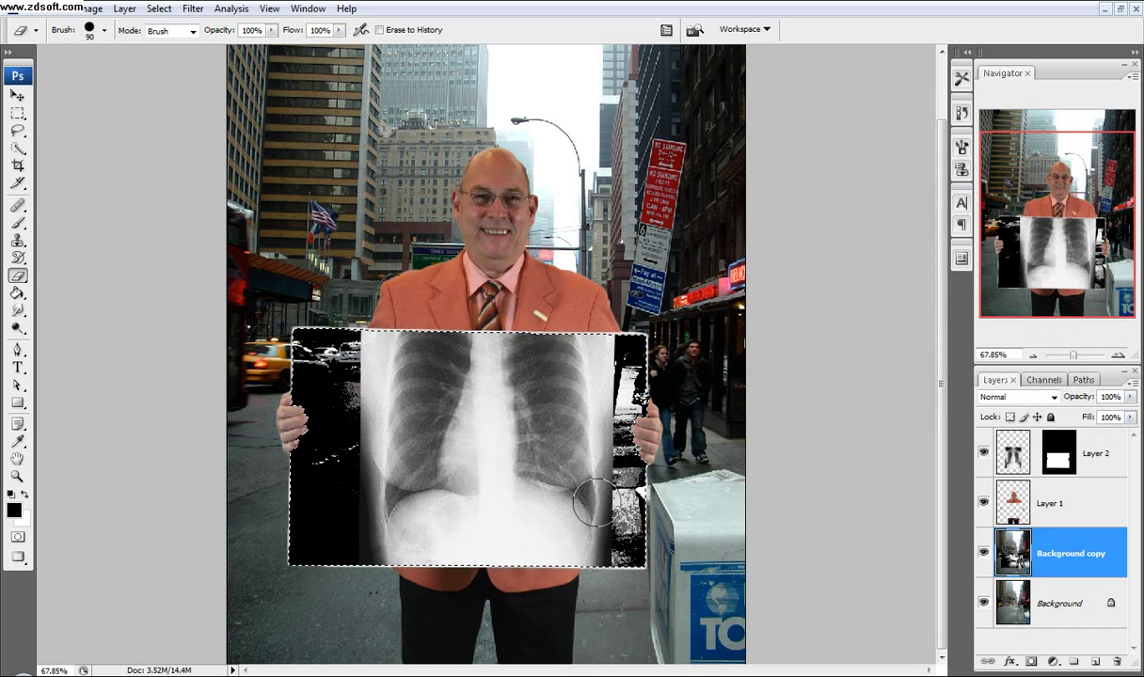
{"action": "left_click", "coordinate": [1001, 440]}
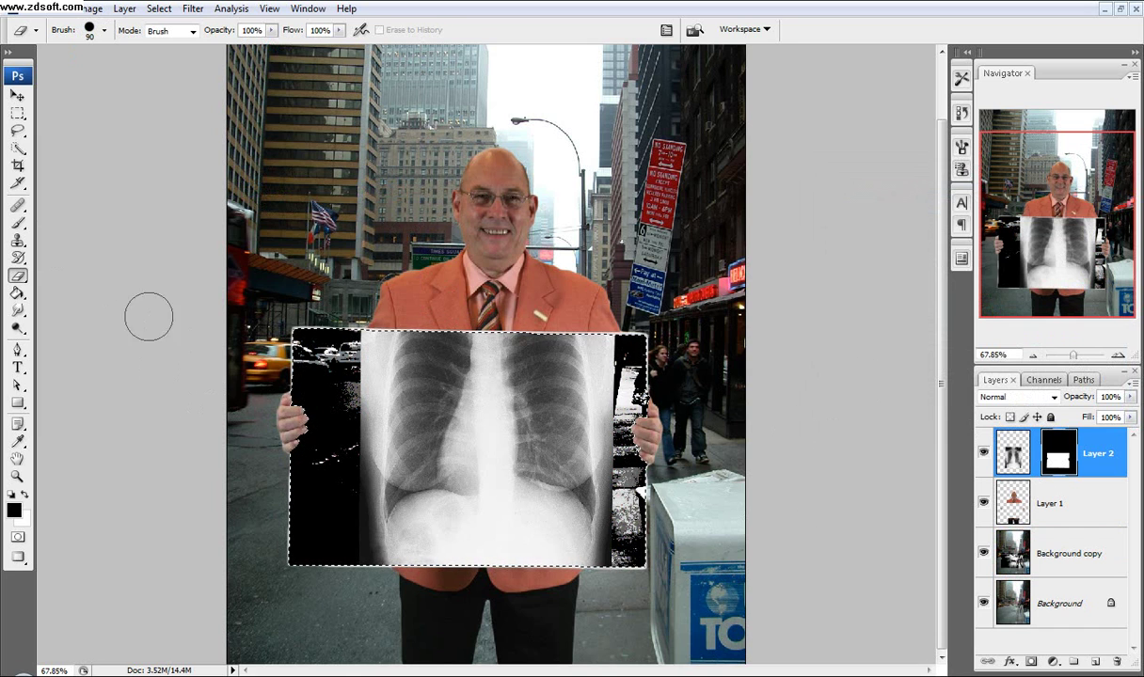
Step: Choose a soft, low-hardness Brush at 70 pixels
{"action": "left_click", "coordinate": [17, 223]}
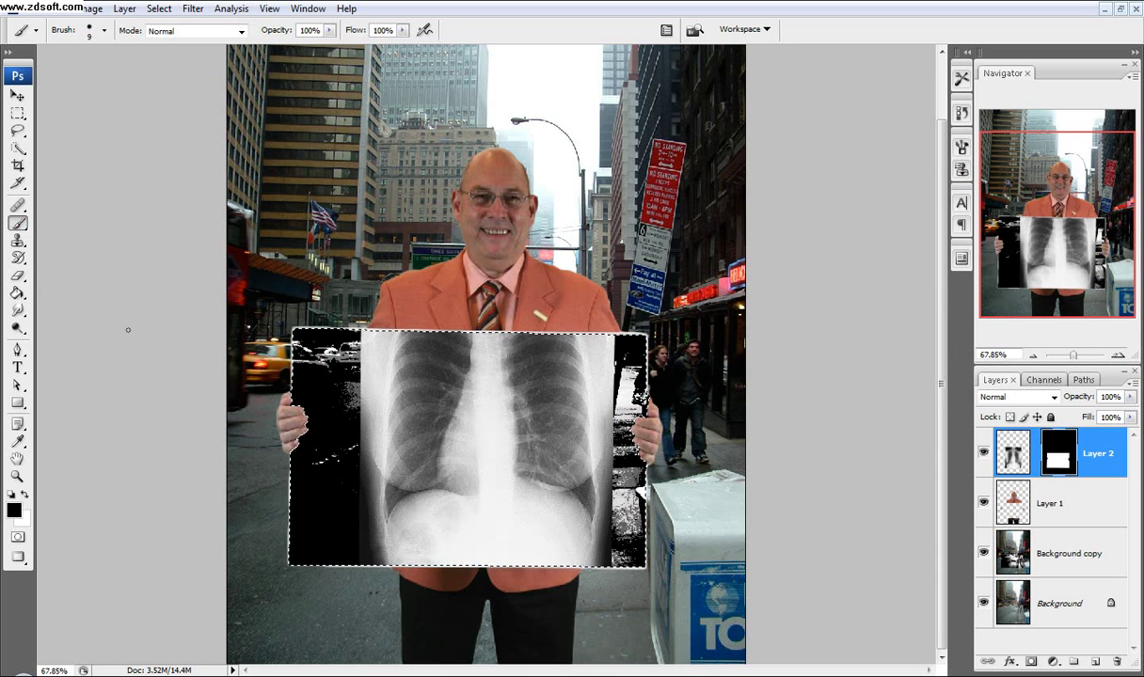
{"action": "key", "text": "bracketright"}
{"action": "key", "text": "bracketright"}
{"action": "key", "text": "bracketright"}
{"action": "key", "text": "bracketright"}
{"action": "key", "text": "bracketright"}
{"action": "key", "text": "bracketright"}
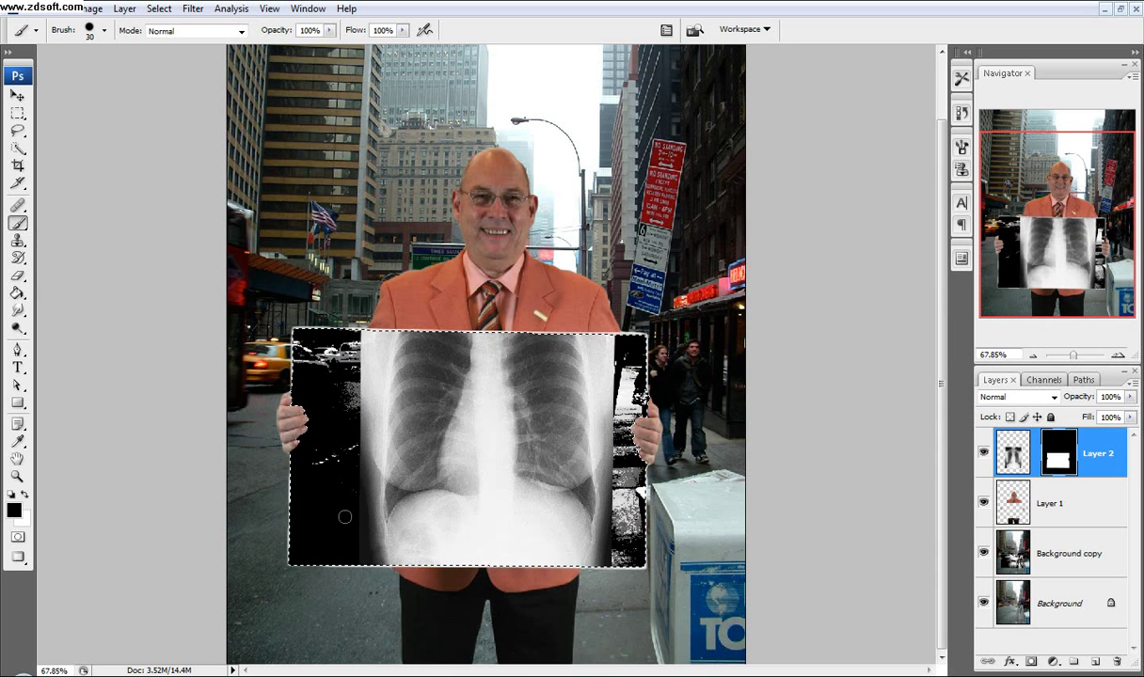
{"action": "right_click", "coordinate": [361, 496]}
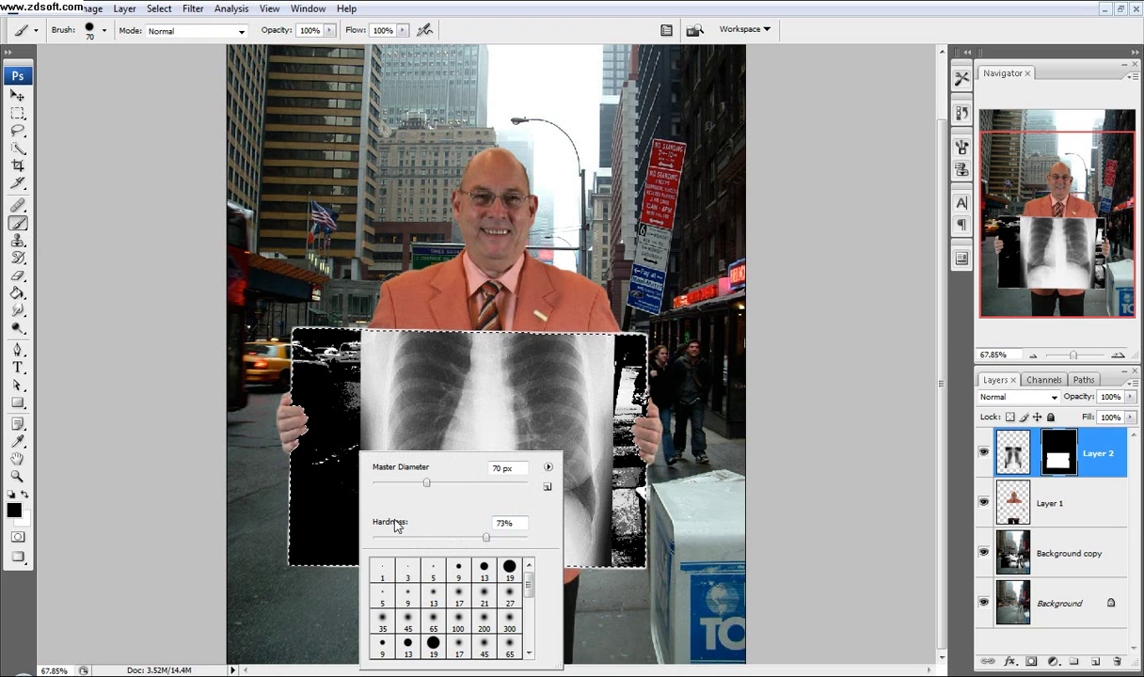
{"action": "left_click", "coordinate": [329, 530]}
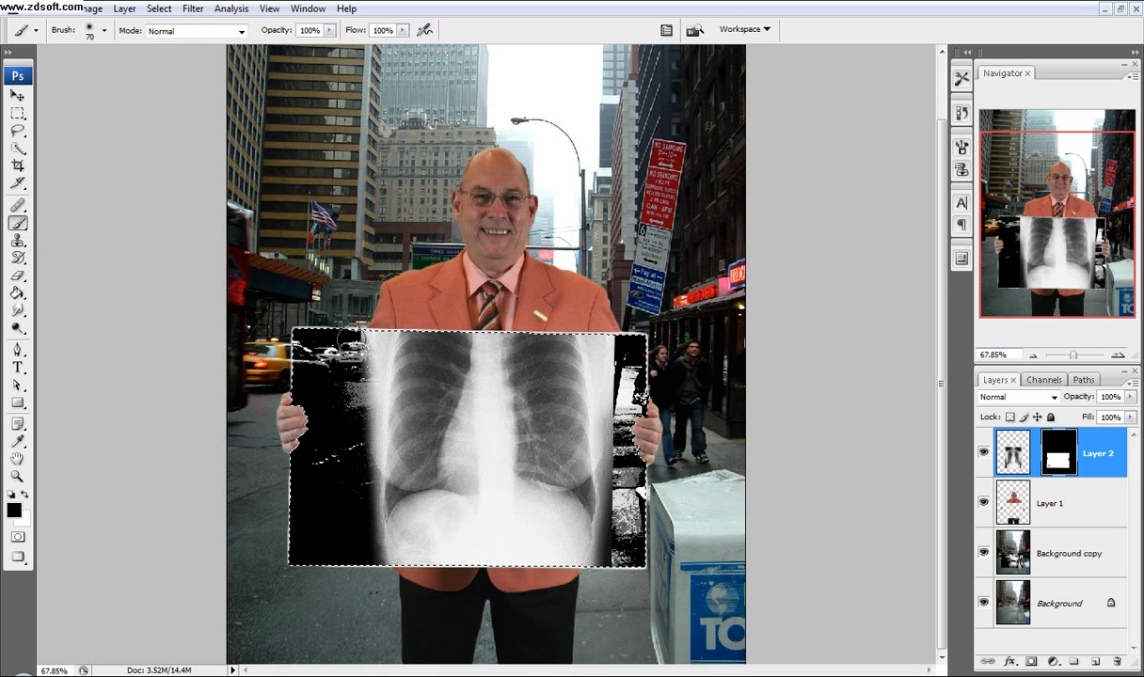
Step: Paint black on Layer 2's mask along the X-ray's left and right edges
{"action": "mouse_move", "coordinate": [350, 337]}
{"action": "left_mouse_down"}
{"action": "mouse_move", "coordinate": [358, 487]}
{"action": "mouse_move", "coordinate": [367, 448]}
{"action": "mouse_move", "coordinate": [355, 323]}
{"action": "mouse_move", "coordinate": [347, 468]}
{"action": "left_mouse_up"}
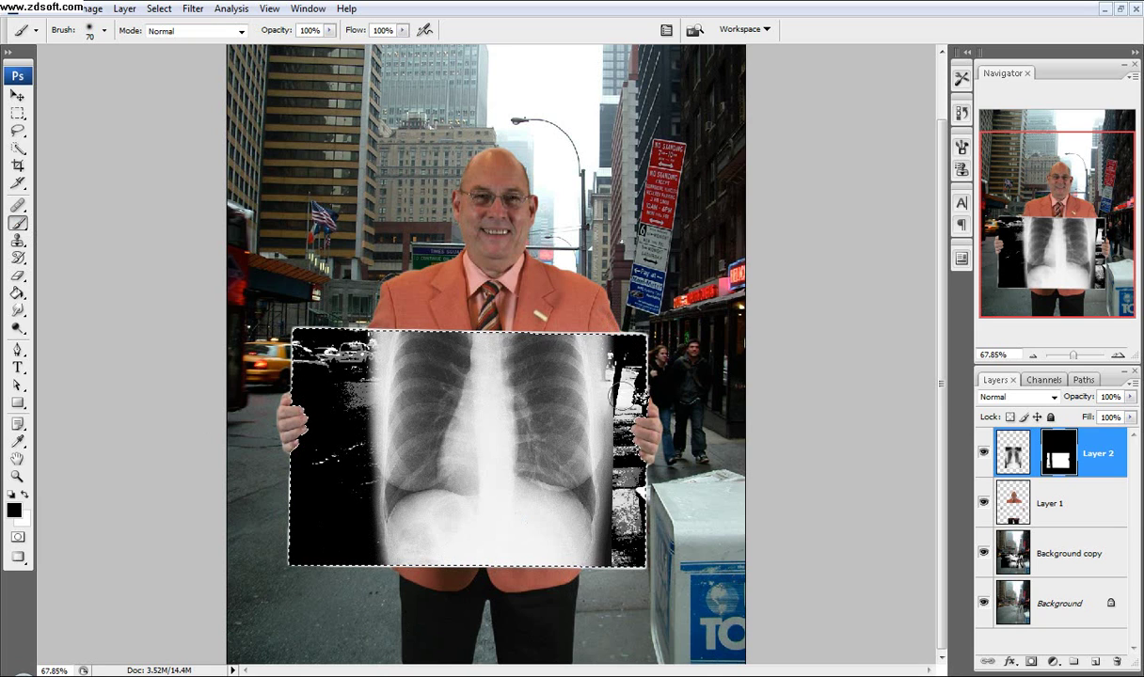
{"action": "mouse_move", "coordinate": [622, 394]}
{"action": "left_mouse_down"}
{"action": "mouse_move", "coordinate": [602, 425]}
{"action": "mouse_move", "coordinate": [607, 588]}
{"action": "left_mouse_up"}
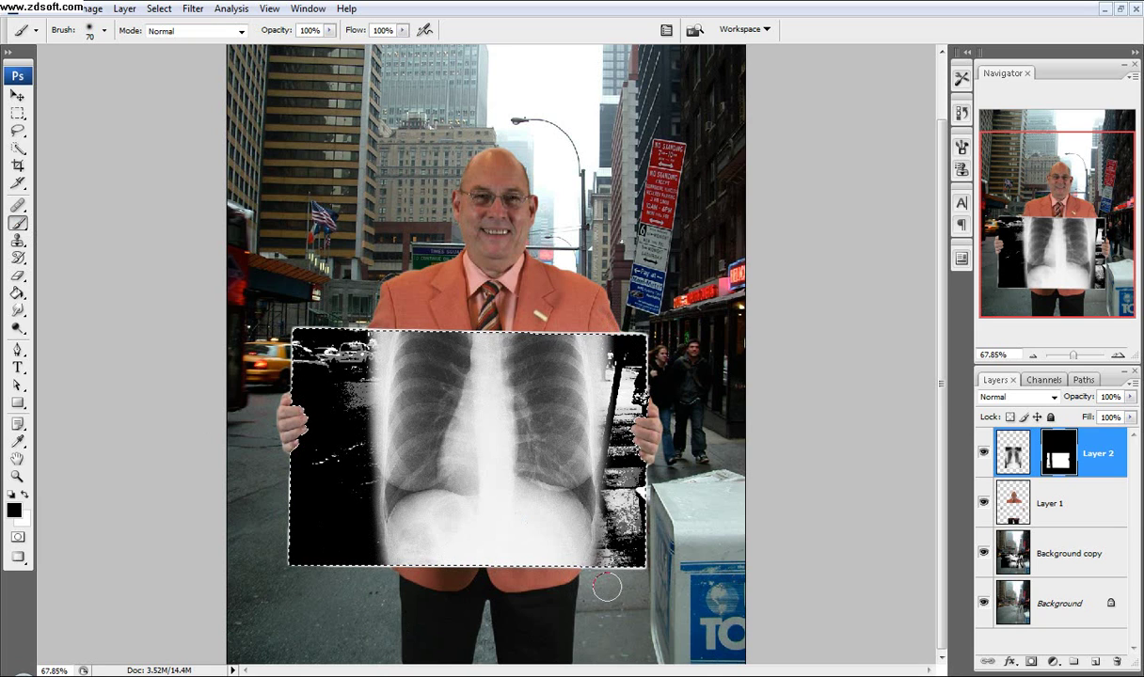
{"action": "scroll", "coordinate": [632, 480], "scroll_direction": "down", "scroll_amount": 2}
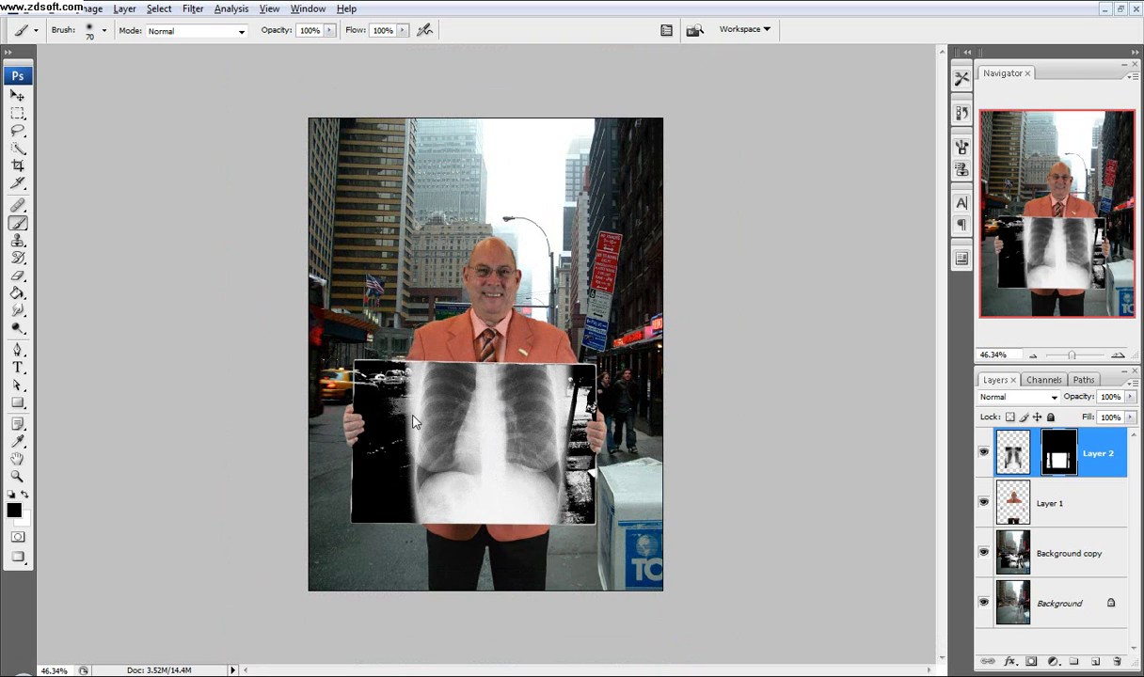
{"action": "left_click", "coordinate": [983, 553]}
{"action": "left_click", "coordinate": [983, 452]}
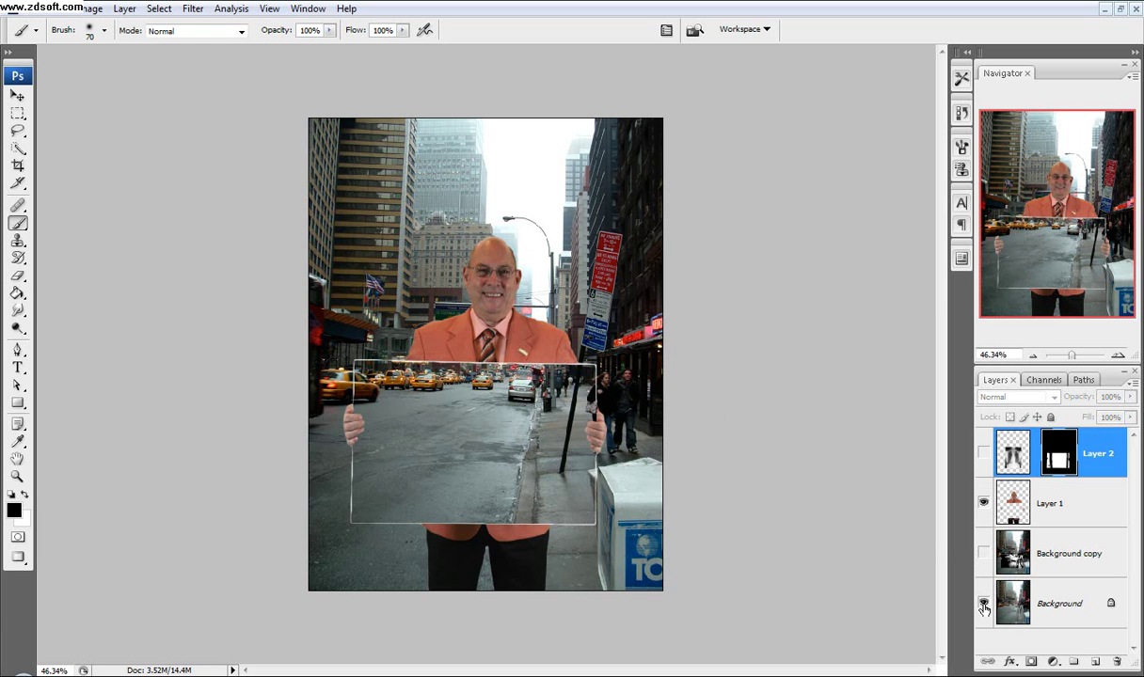
{"action": "left_click", "coordinate": [984, 604]}
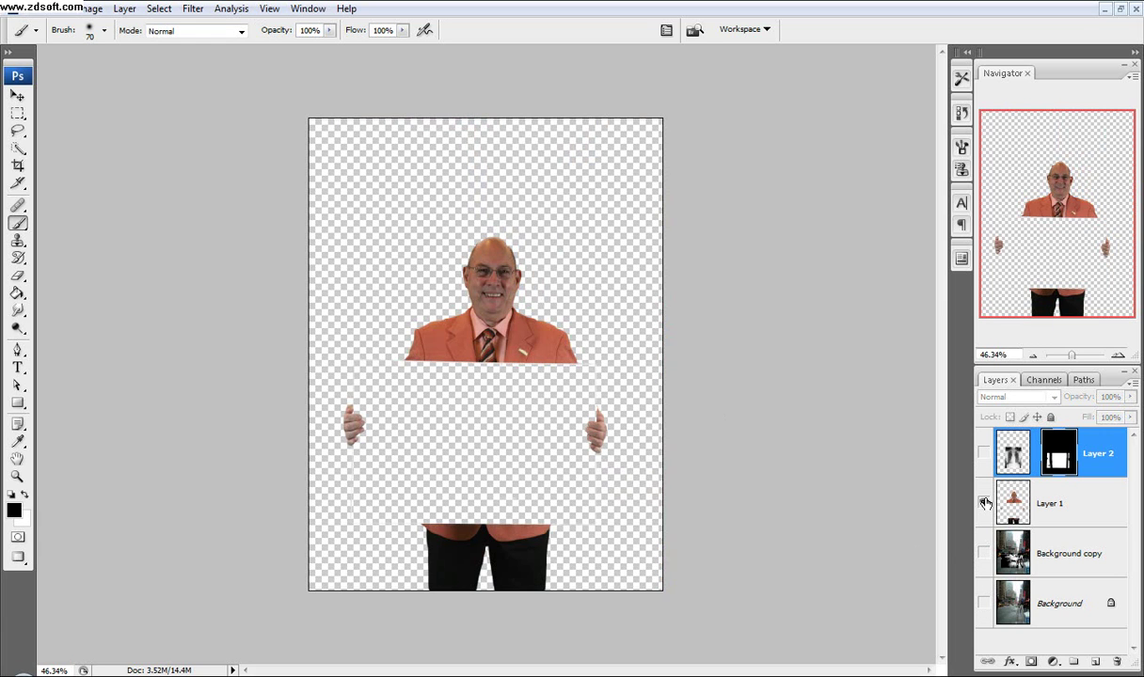
{"action": "left_click", "coordinate": [983, 504]}
{"action": "left_click", "coordinate": [984, 454]}
{"action": "left_click", "coordinate": [983, 453]}
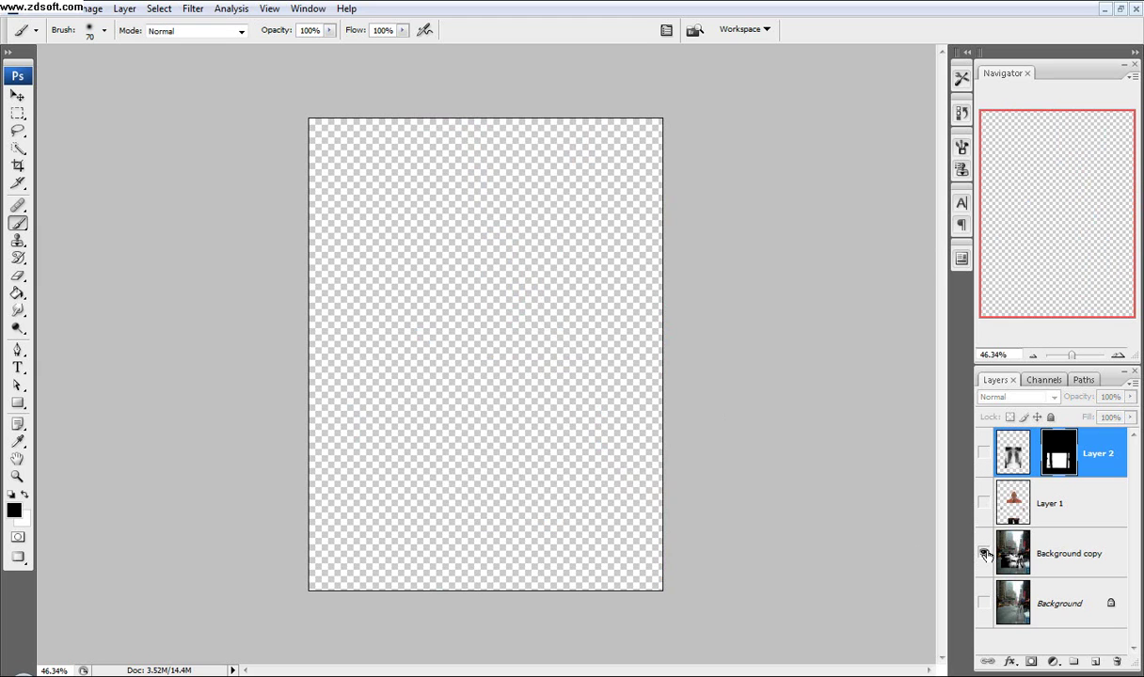
{"action": "left_click", "coordinate": [983, 553]}
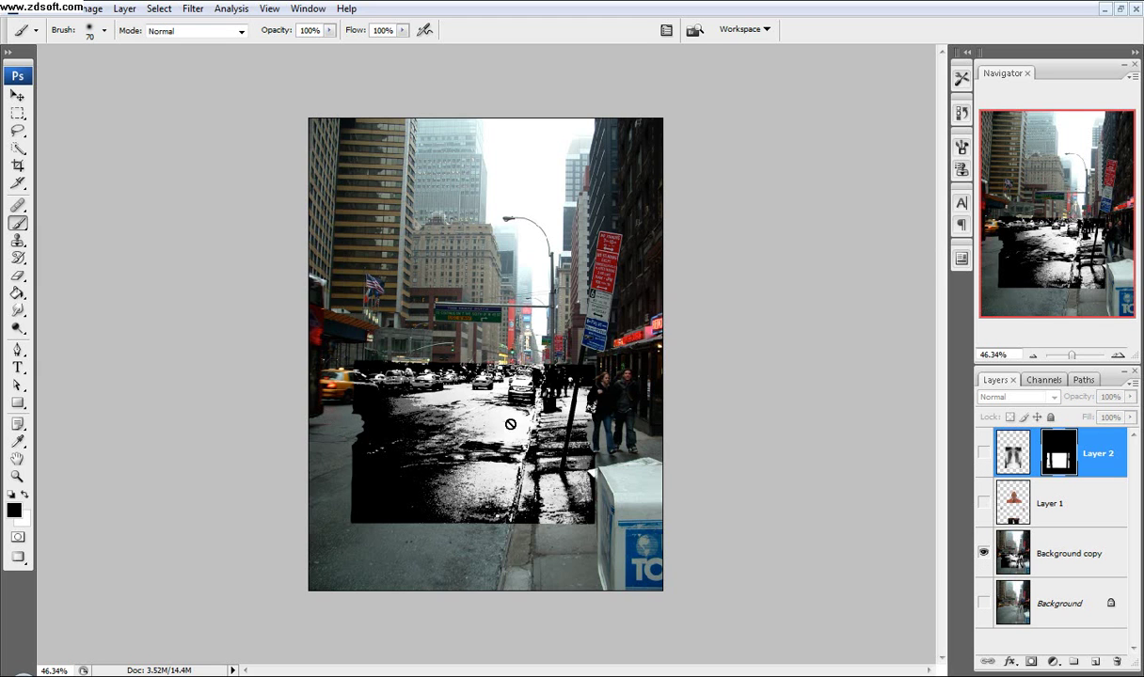
{"action": "left_click", "coordinate": [983, 503]}
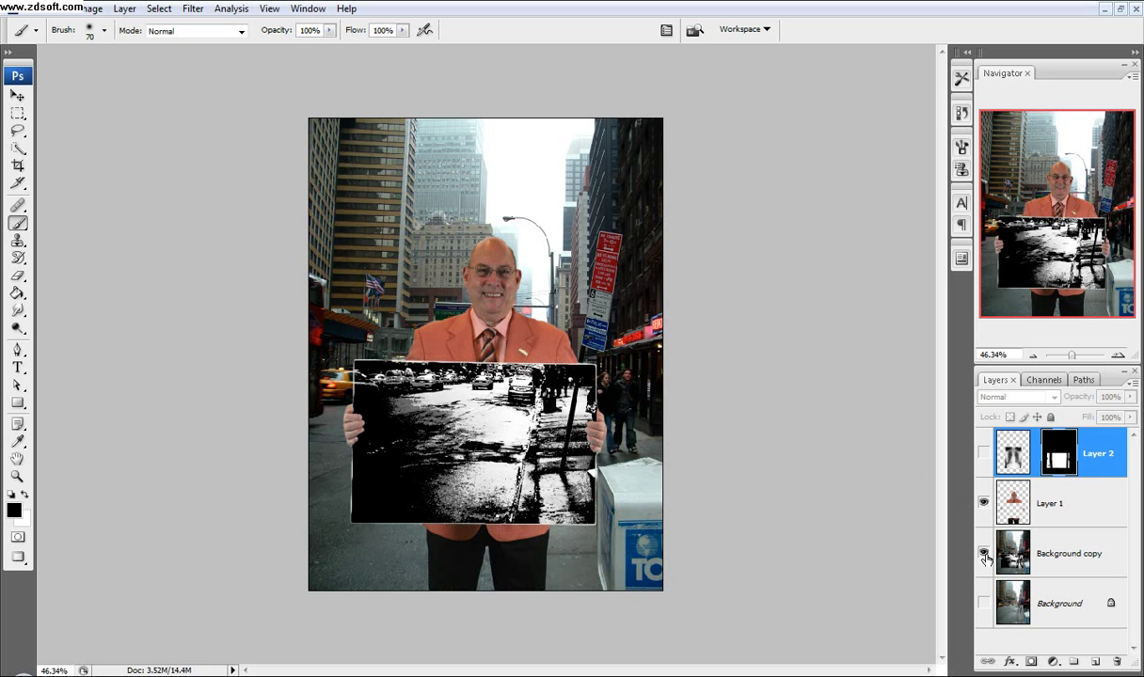
{"action": "left_click", "coordinate": [984, 453]}
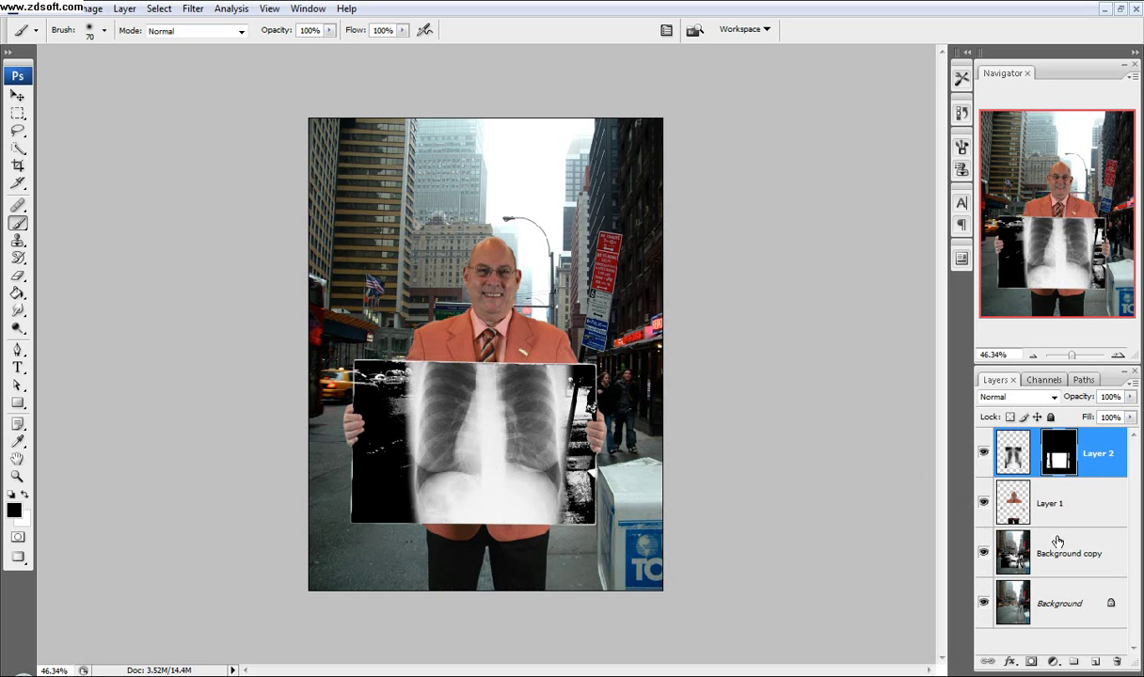